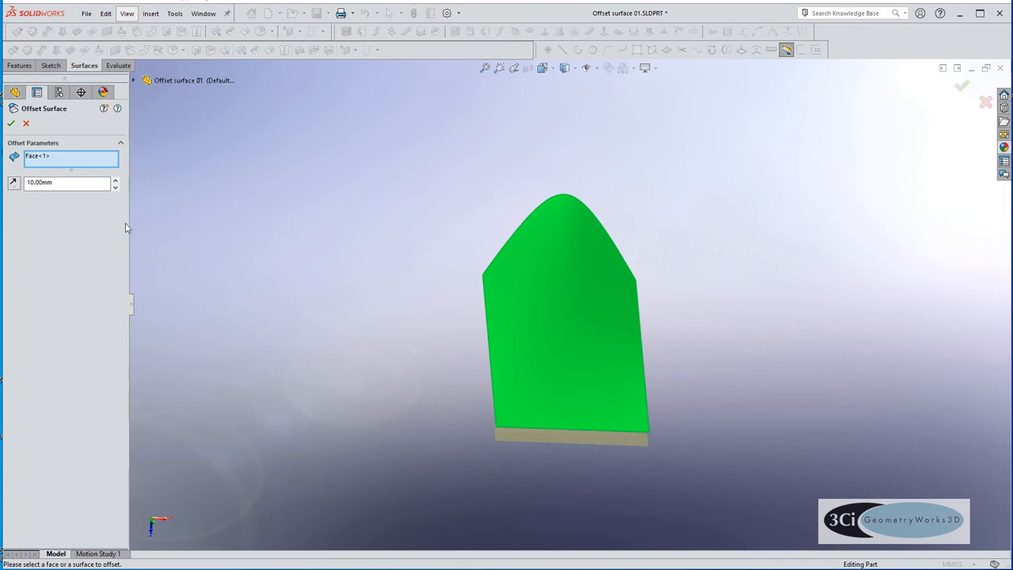
# - Reverse the direction of the curved face's 10 mm surface offset and create the offset surface
pyautogui.moveTo(291, 244); pyautogui.dragTo(202, 198, button='middle')
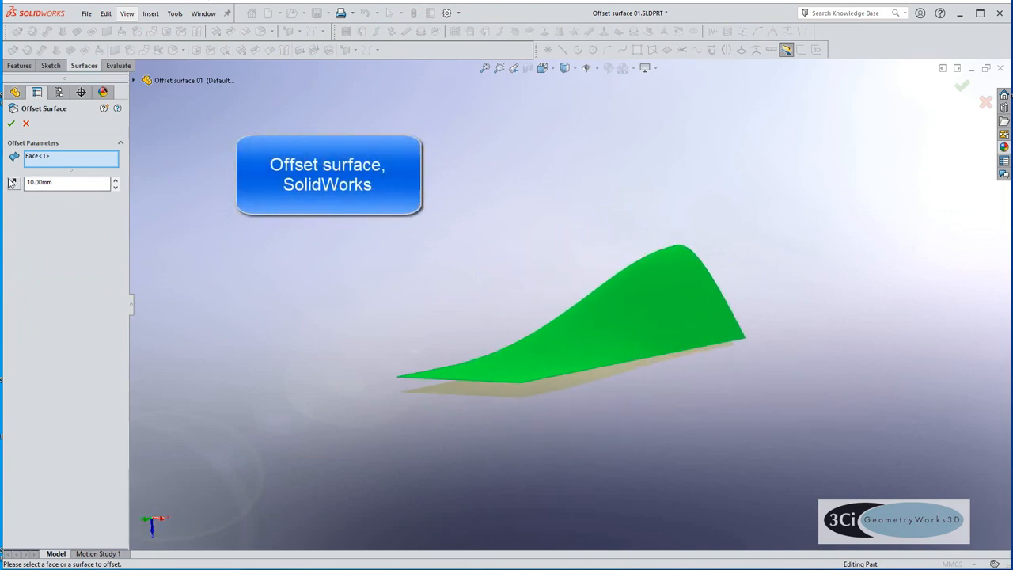
pyautogui.click(13, 183)
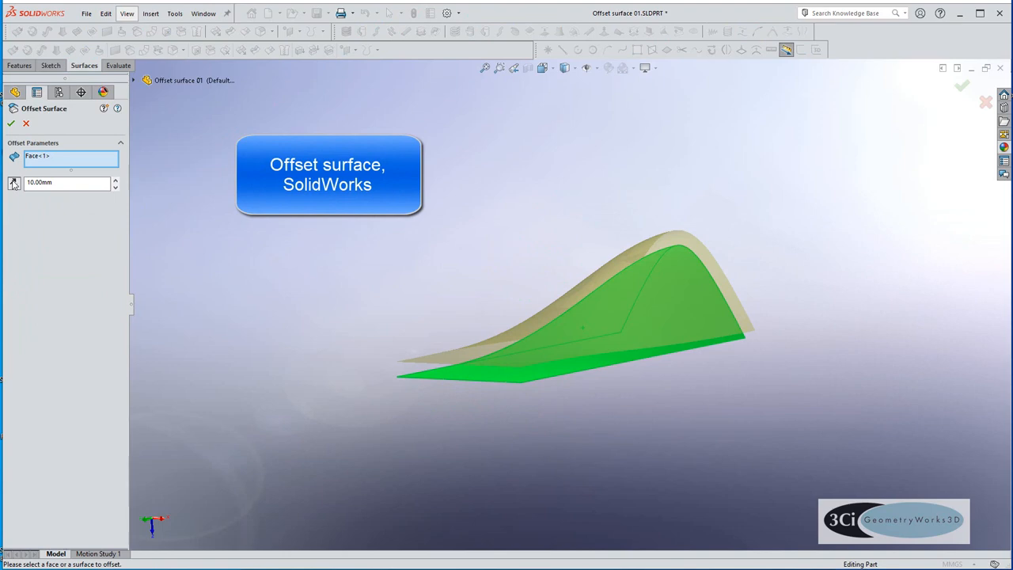
pyautogui.click(11, 125)
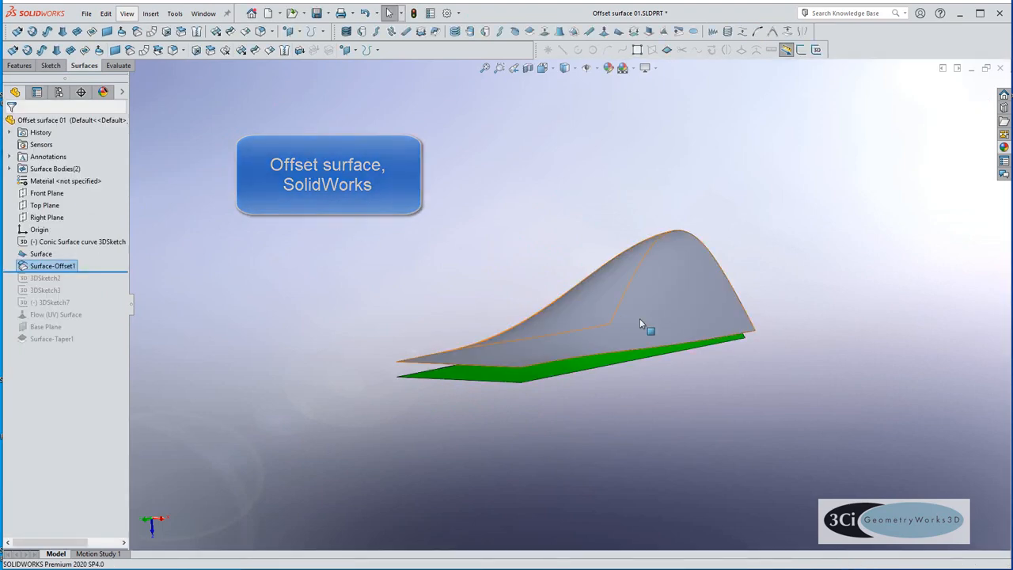
pyautogui.moveTo(640, 318); pyautogui.dragTo(486, 335, button='middle')
pyautogui.scroll(-3, 646, 334)
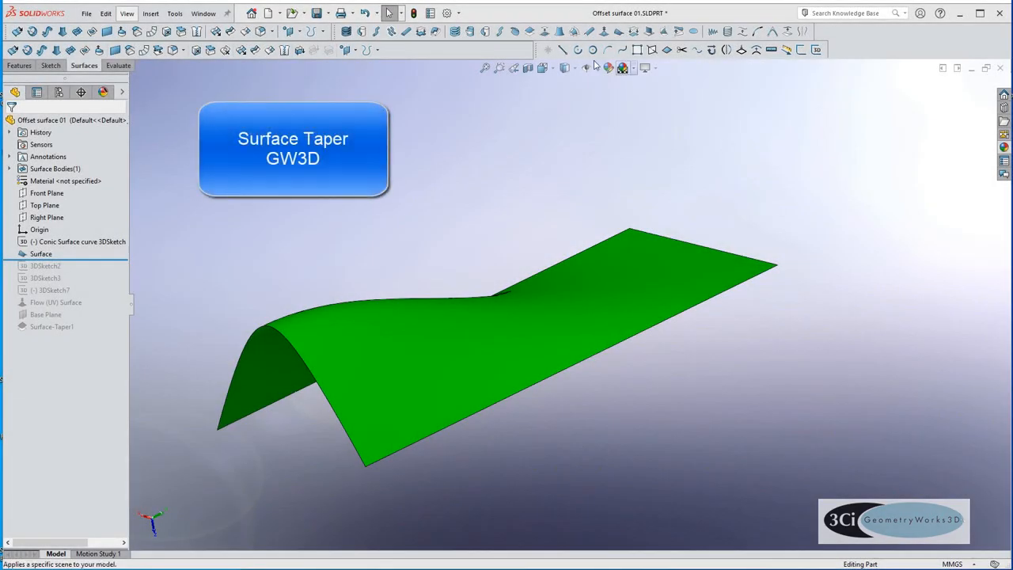
# - Start a Taper Surface on the green curved face with Offset 1 and 2 at 10 mm and Offset 3 and 4 at 0 mm
pyautogui.click(530, 32)
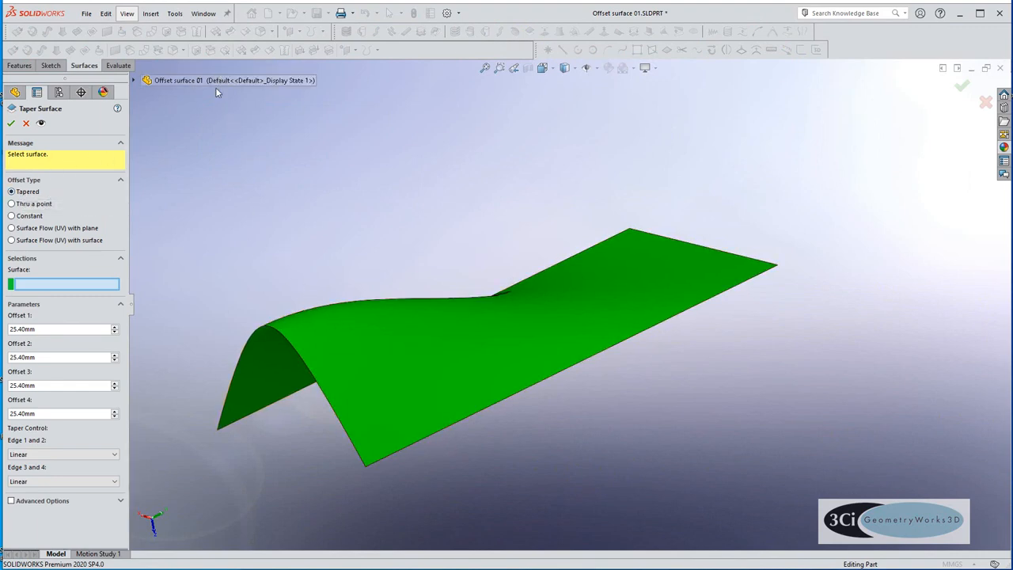
pyautogui.click(366, 333)
pyautogui.moveTo(317, 273); pyautogui.dragTo(418, 297, button='middle')
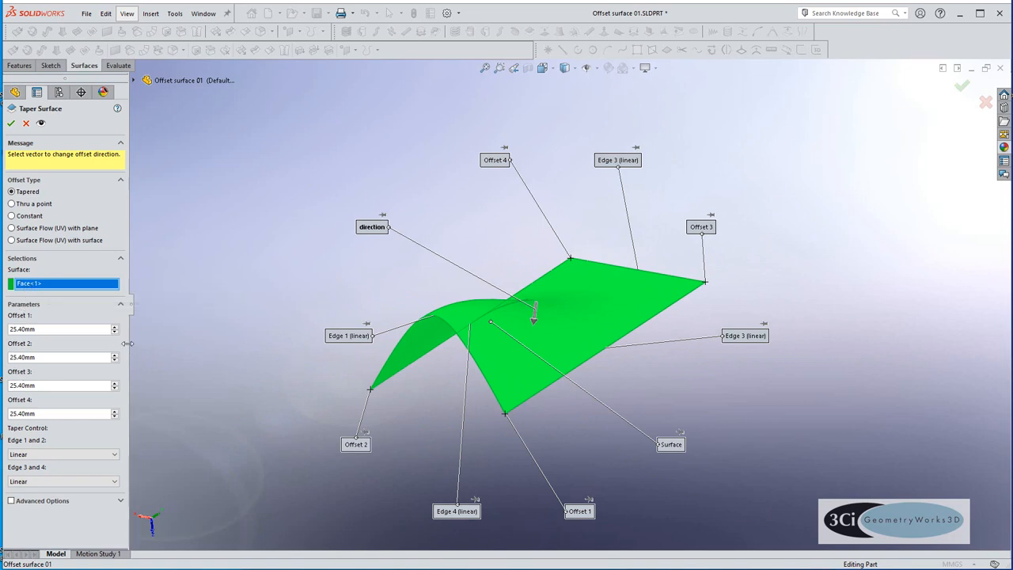
pyautogui.doubleClick(81, 329)
pyautogui.write('10')
pyautogui.doubleClick(55, 359)
pyautogui.write('10')
pyautogui.doubleClick(51, 384)
pyautogui.write('0')
pyautogui.doubleClick(52, 413)
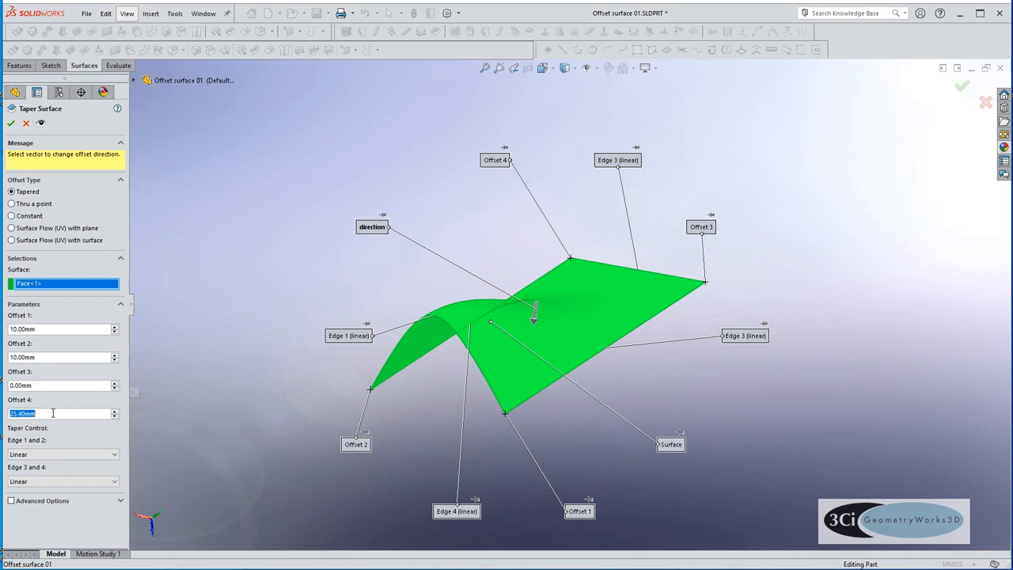
pyautogui.write('0')
# - Reverse the taper's offset direction, preview it and create the taper surface
pyautogui.click(535, 323)
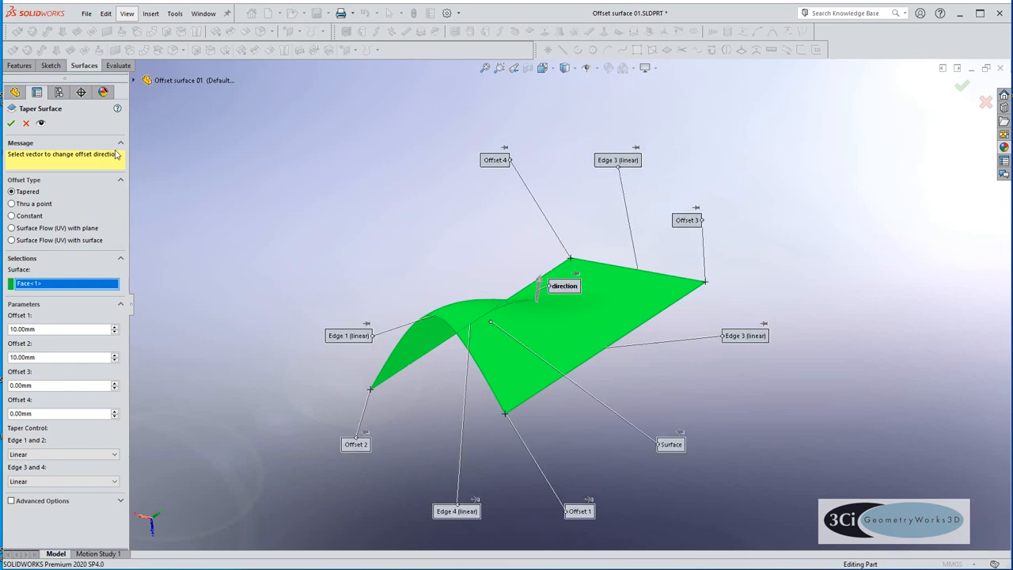
pyautogui.click(40, 123)
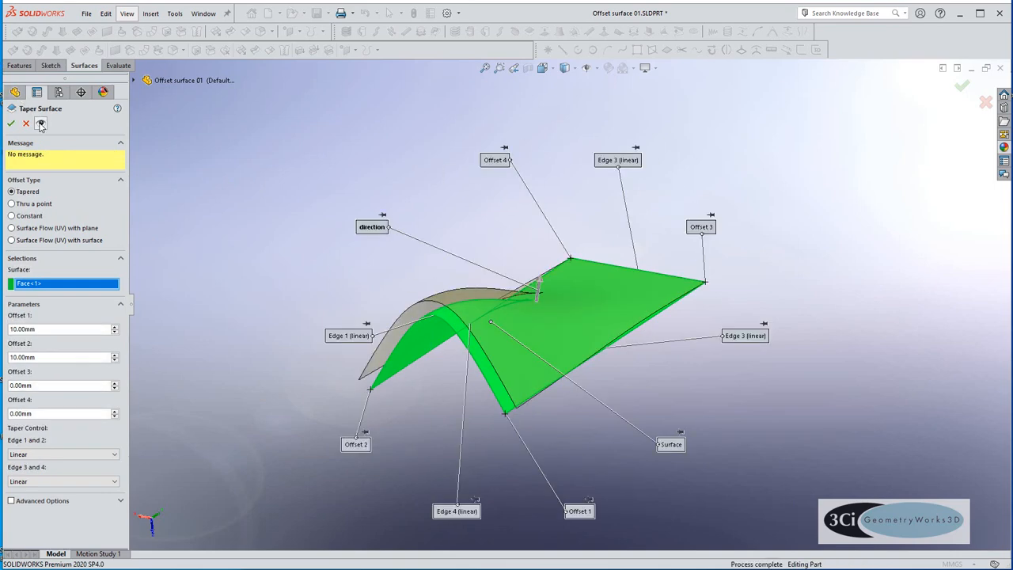
pyautogui.click(11, 123)
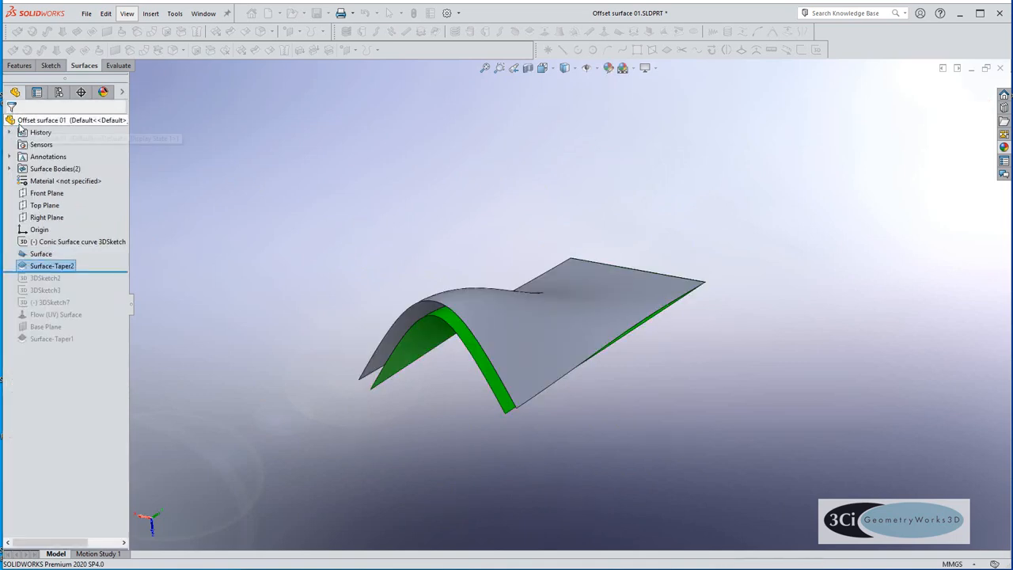
pyautogui.moveTo(316, 301); pyautogui.dragTo(336, 380, button='middle')
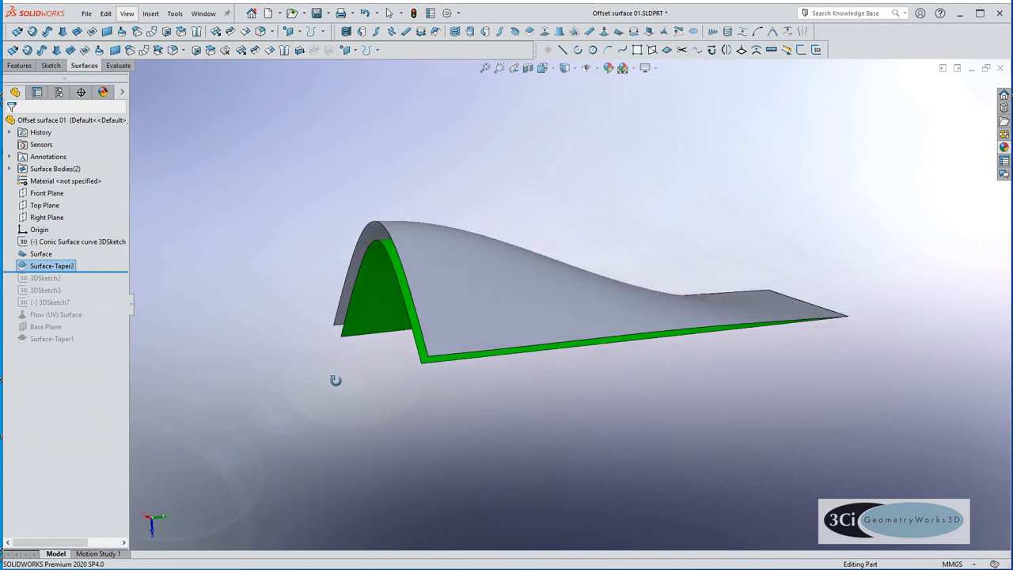
pyautogui.scroll(-3, 531, 357)
pyautogui.scroll(2, 523, 353)
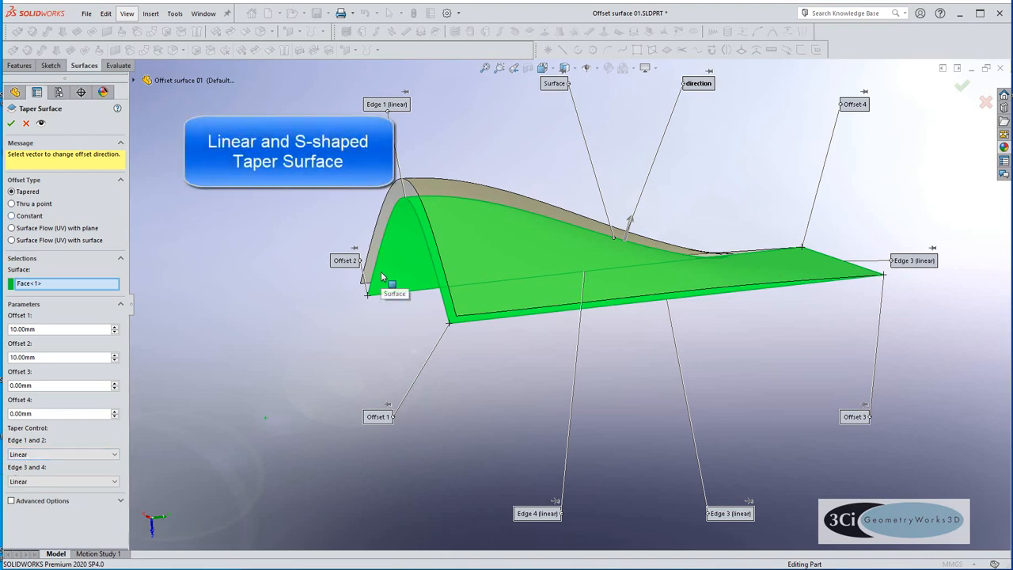
# - Reposition the Edge 1 and Edge 3 callouts clear of the model to examine how the tapered surface's edges are labelled
pyautogui.moveTo(387, 105); pyautogui.dragTo(317, 170)
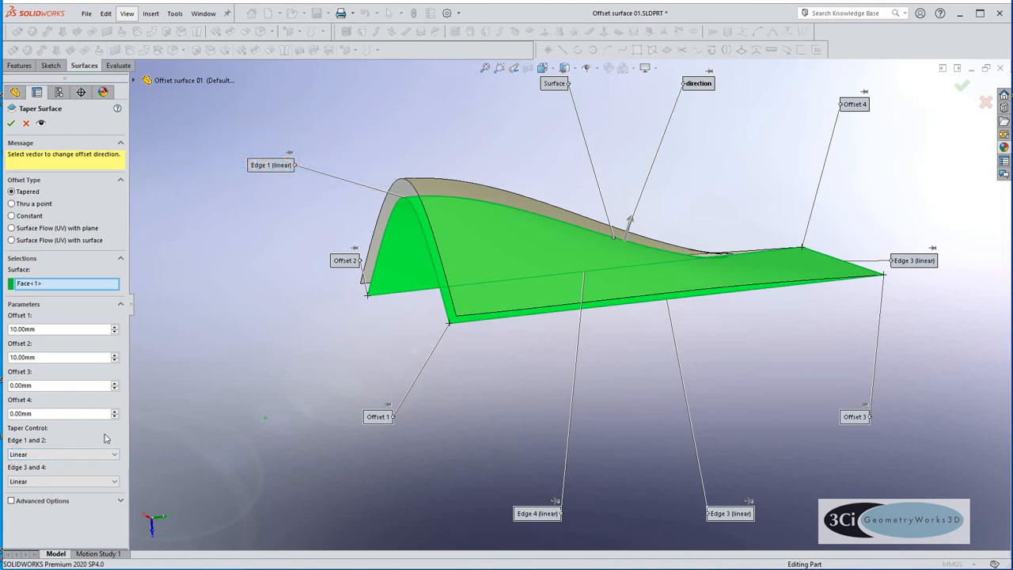
pyautogui.moveTo(925, 261); pyautogui.dragTo(925, 202)
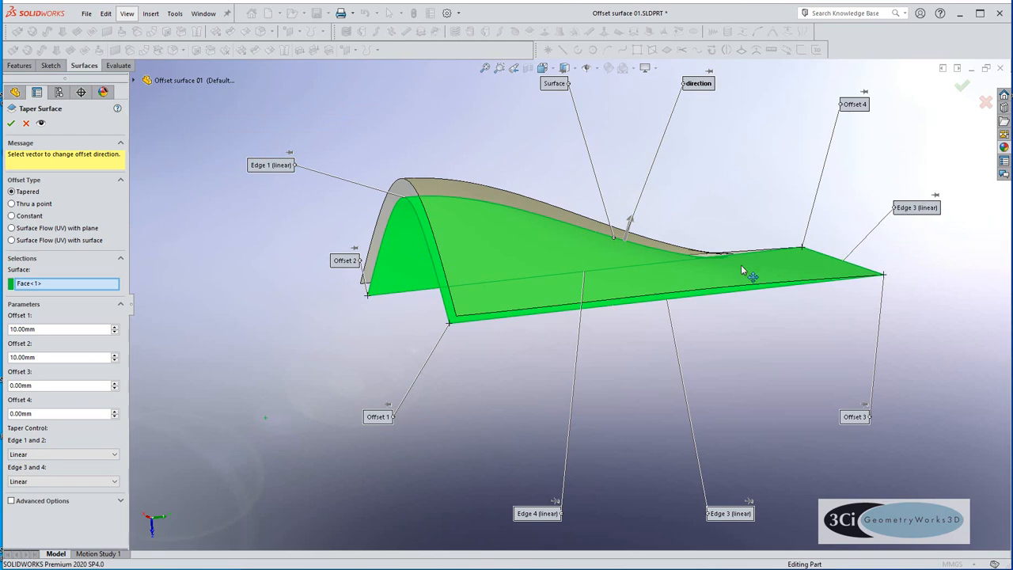
pyautogui.moveTo(741, 264); pyautogui.dragTo(498, 357, button='middle')
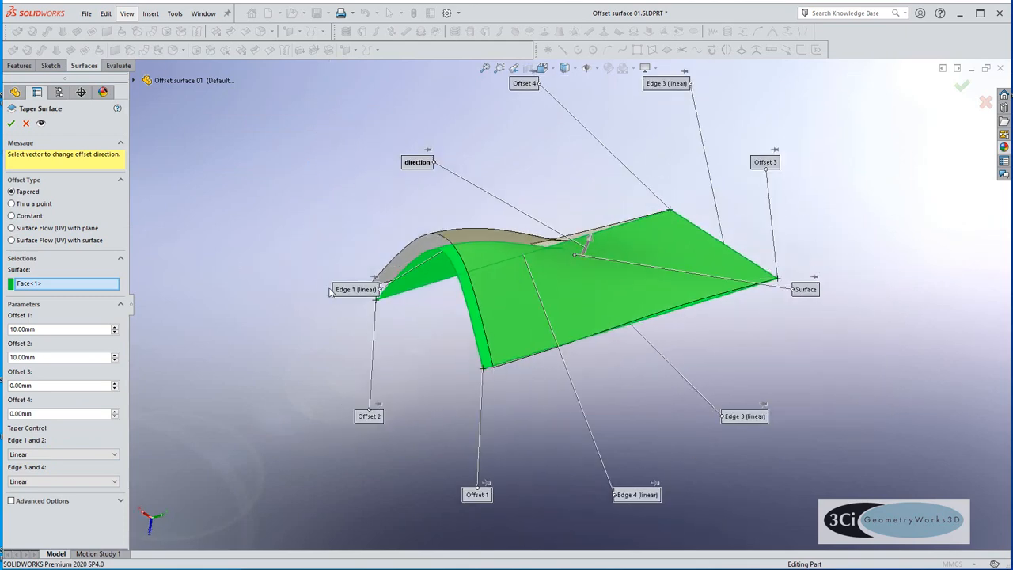
pyautogui.moveTo(344, 294); pyautogui.dragTo(400, 342)
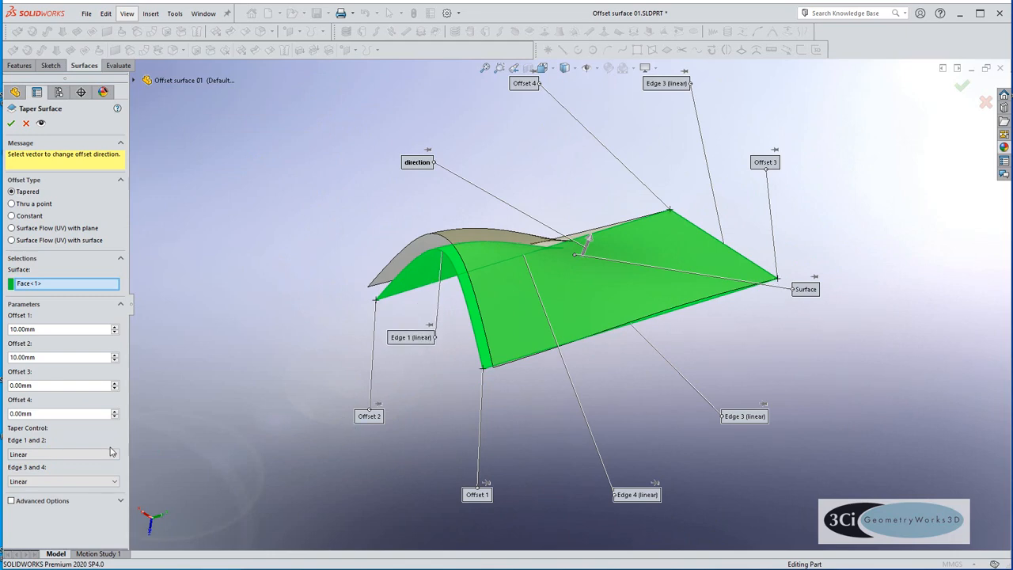
# - Set the taper control for Edge 1 and 2 to S-shaped and preview the surface
pyautogui.click(70, 456)
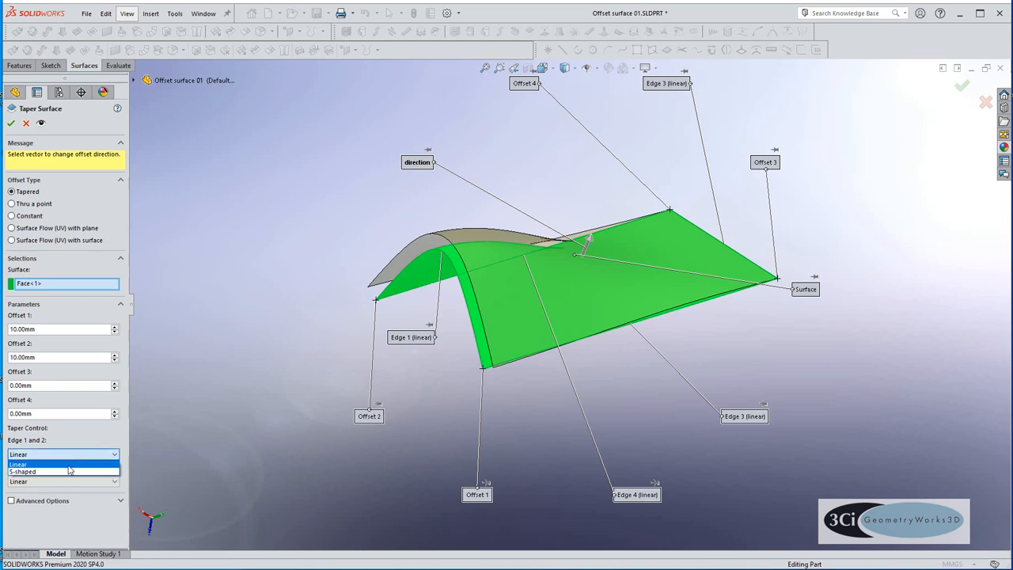
pyautogui.click(68, 472)
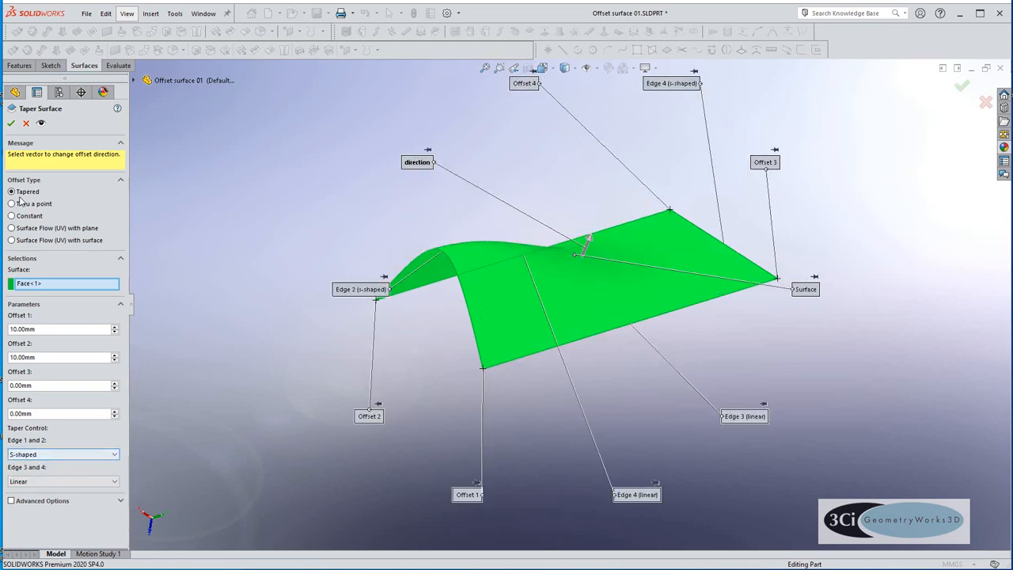
pyautogui.click(42, 124)
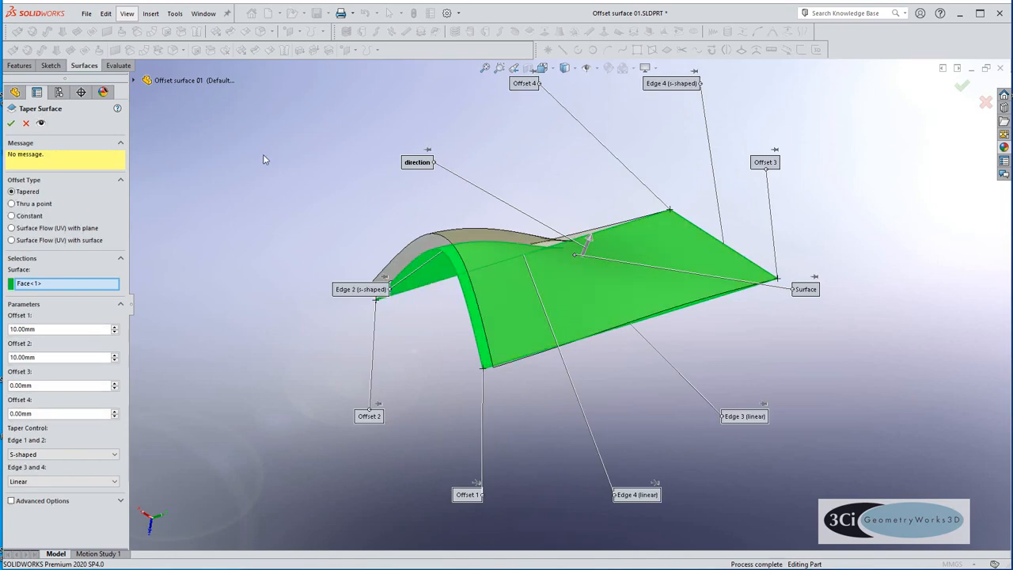
pyautogui.moveTo(552, 398); pyautogui.dragTo(509, 367, button='middle')
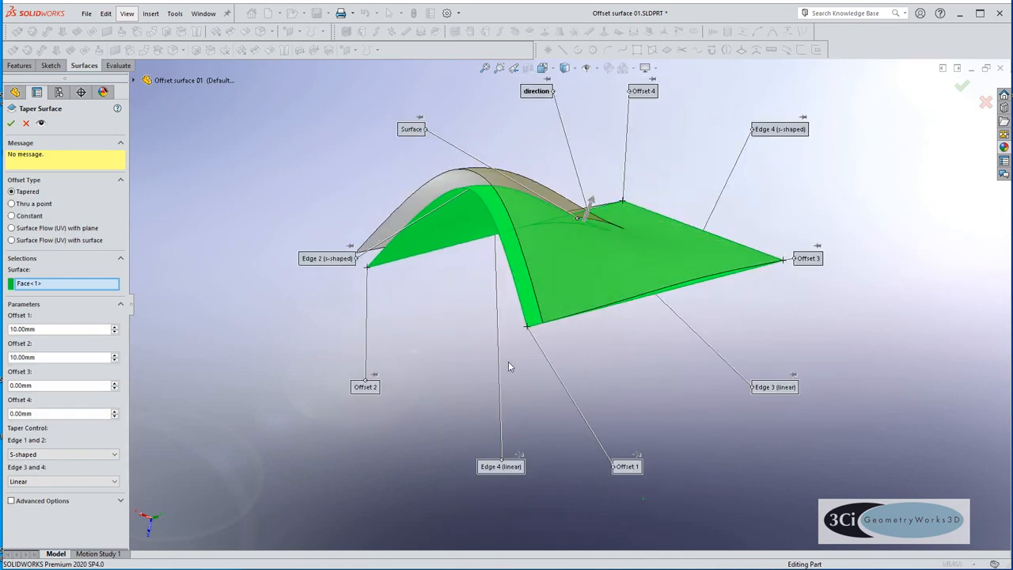
# - Preview the S-shaped taper with Offset 1 at 0 mm and restore Offset 1 to 10 mm
pyautogui.doubleClick(46, 329)
pyautogui.write('0')
pyautogui.press('Return')
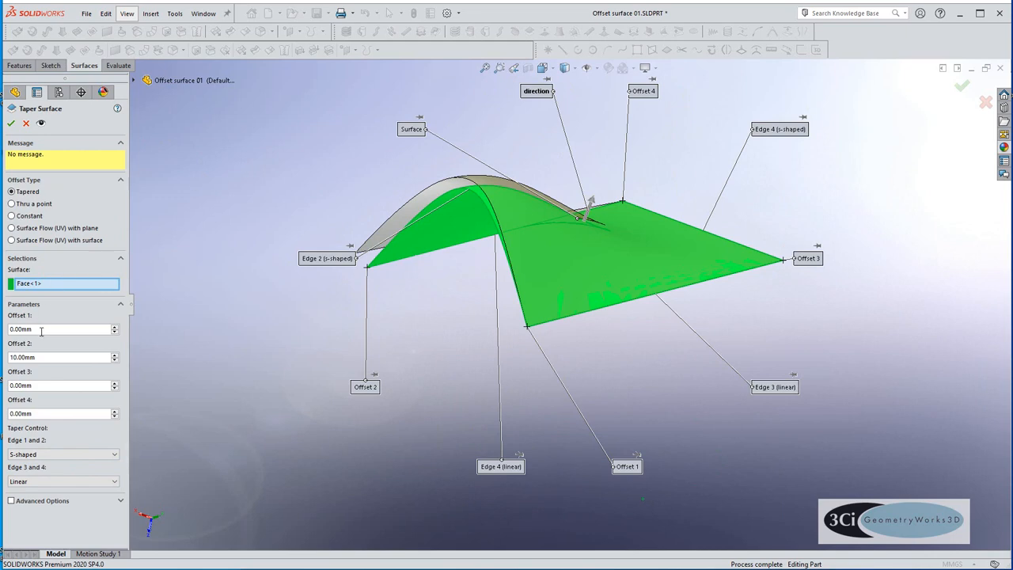
pyautogui.write('10')
# - Set the taper control to Linear for Edge 1 and 2 and S-shaped for Edge 3 and 4, preview it and accept the taper
pyautogui.click(23, 455)
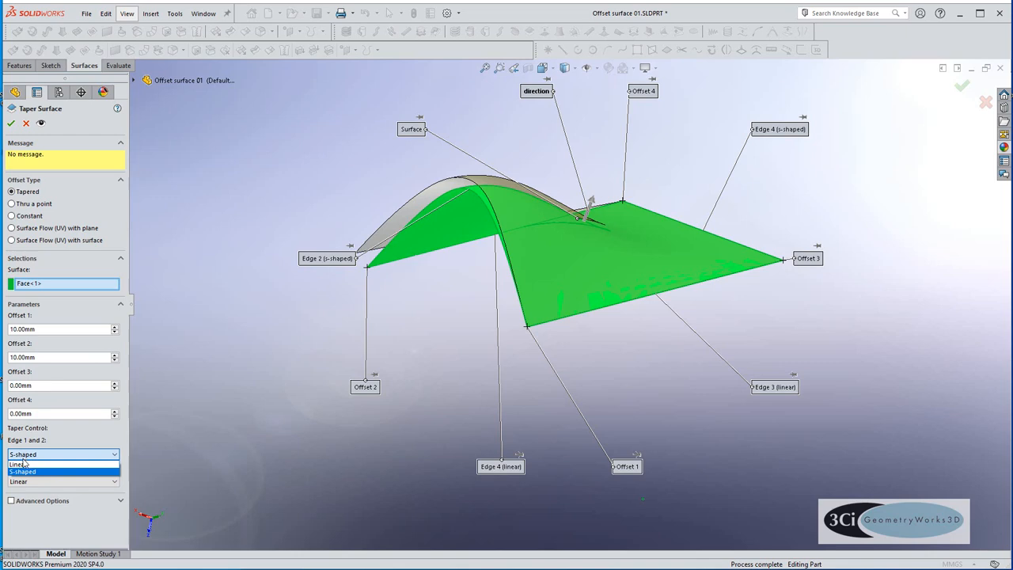
pyautogui.click(23, 464)
pyautogui.click(19, 481)
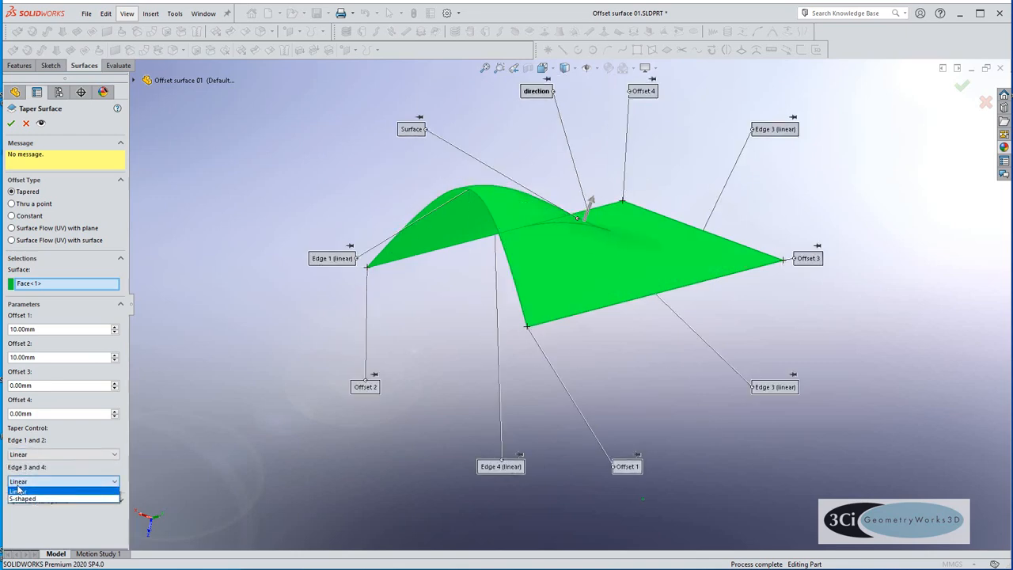
pyautogui.click(19, 499)
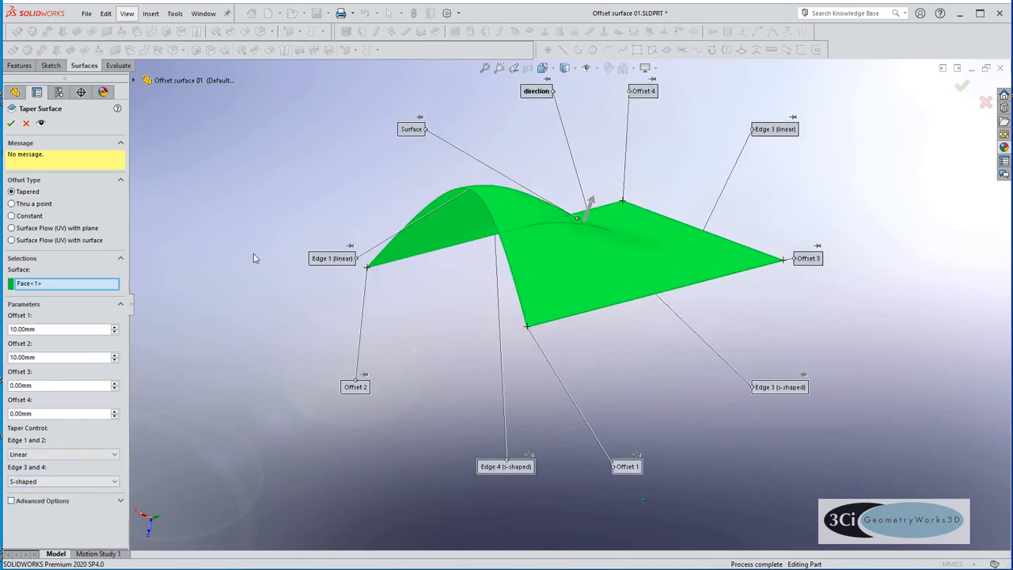
pyautogui.click(40, 123)
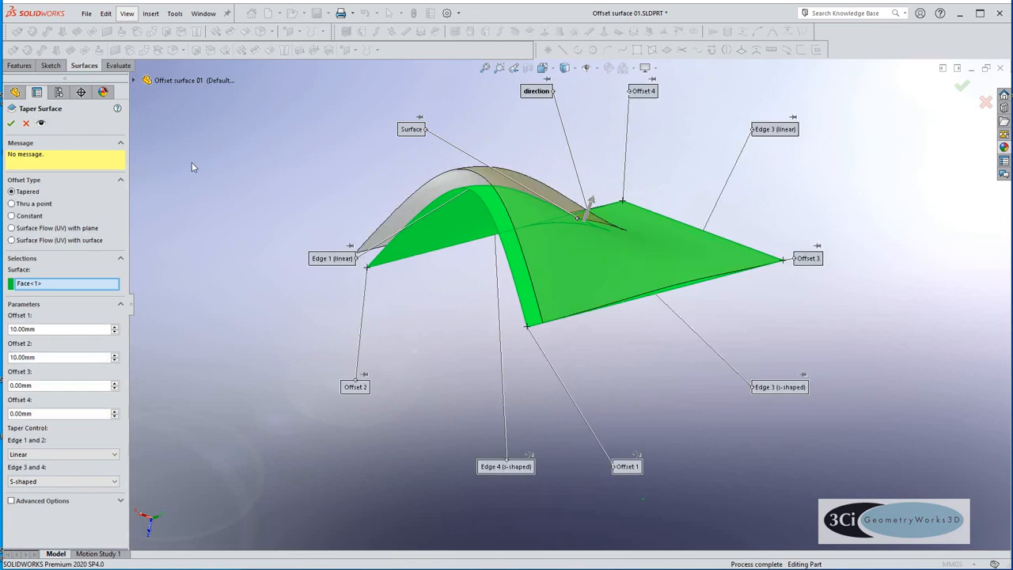
pyautogui.moveTo(320, 272); pyautogui.dragTo(298, 281, button='middle')
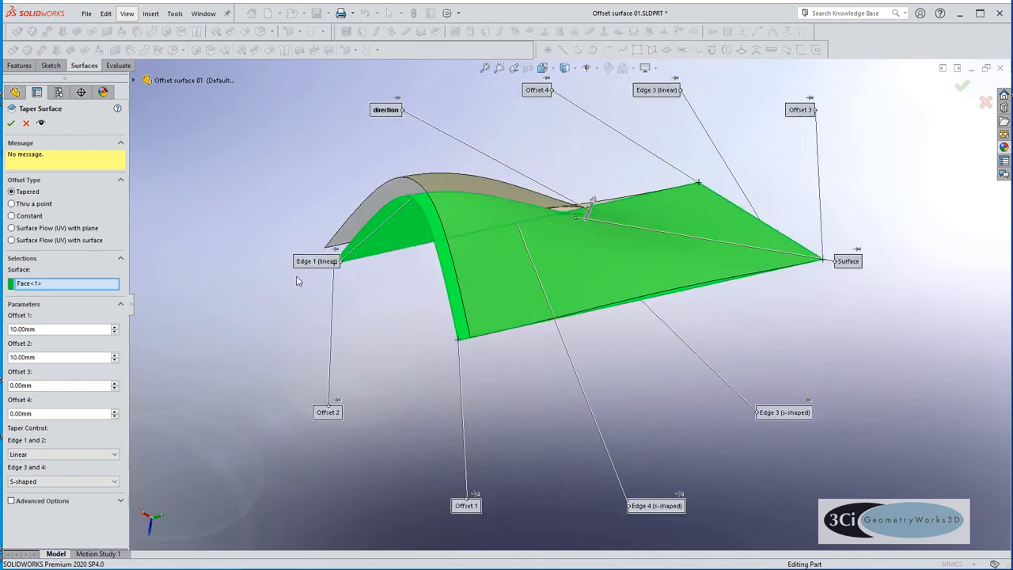
pyautogui.click(11, 122)
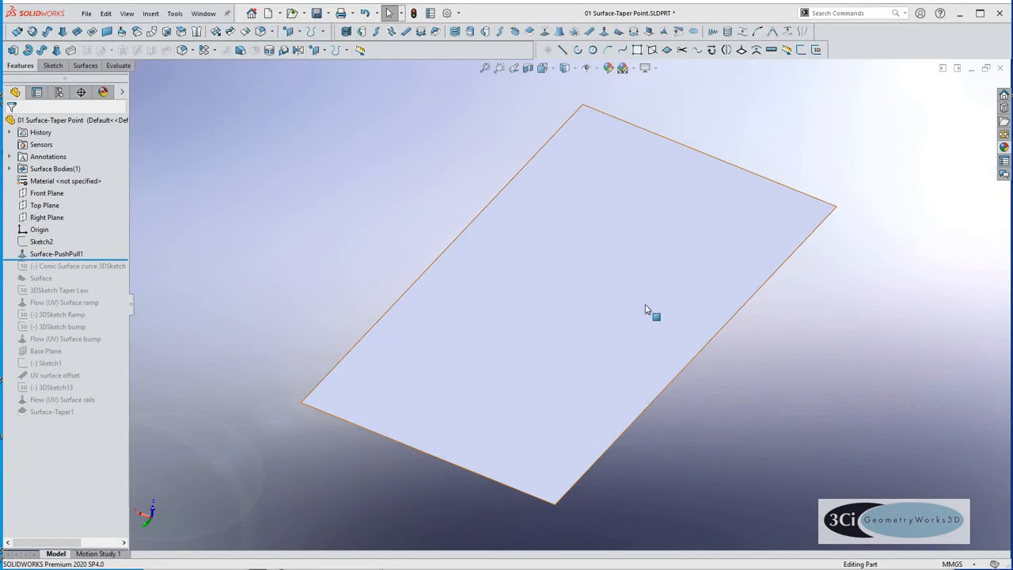
# - Start a Taper Surface of type Tapered on the flat rectangular surface, set Offset 1 to 20 mm and preview it
pyautogui.click(527, 36)
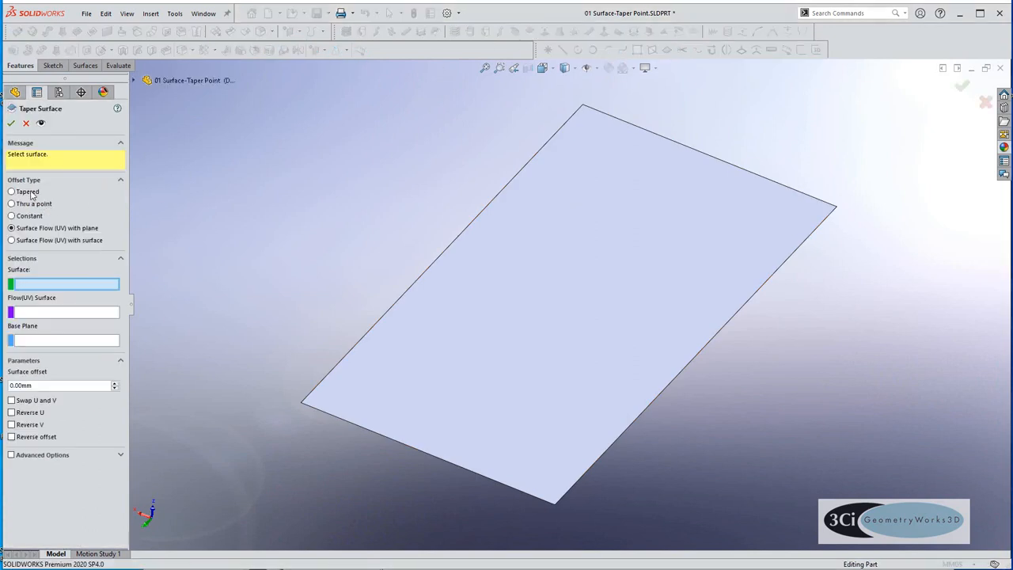
pyautogui.click(13, 192)
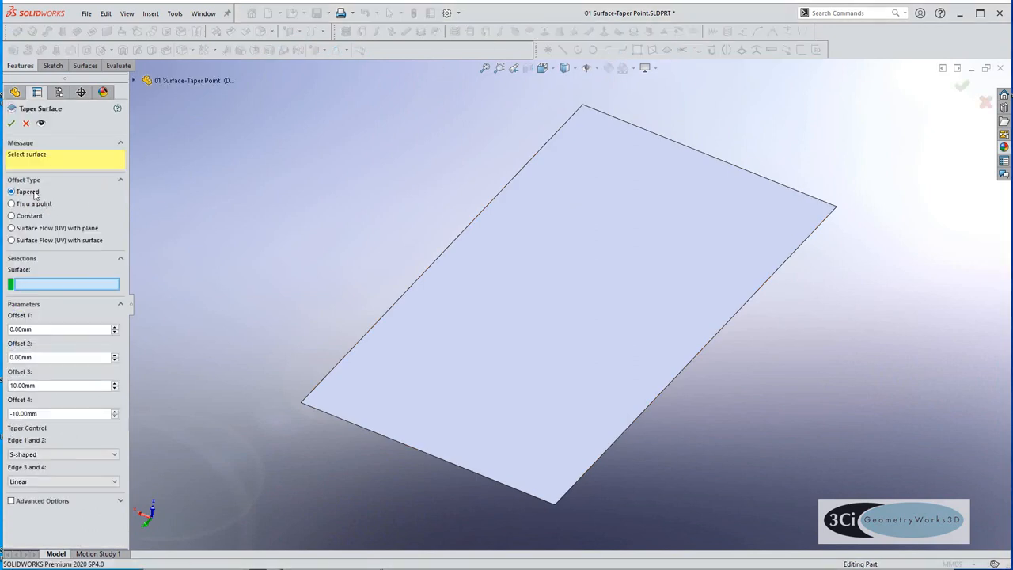
pyautogui.click(478, 294)
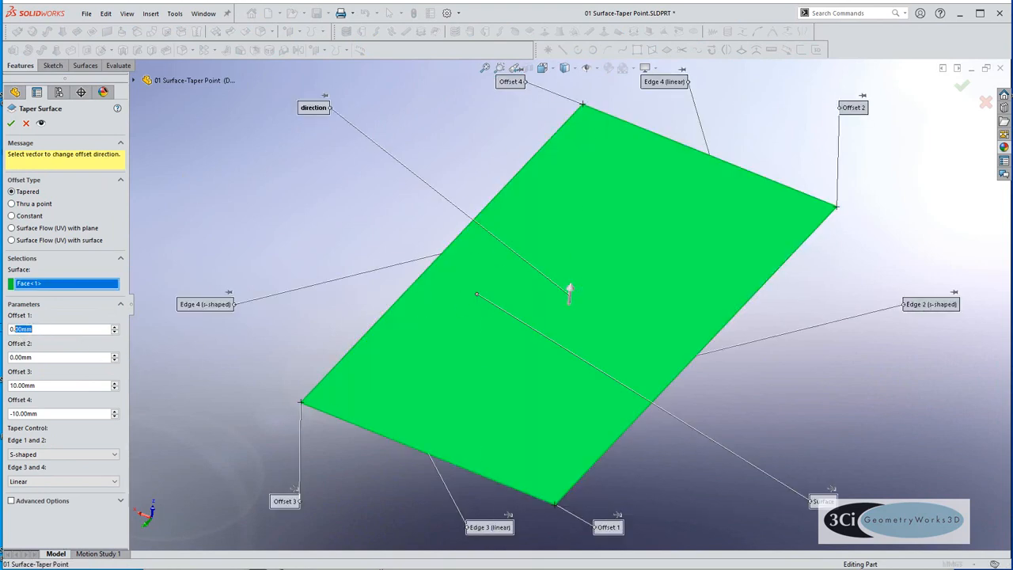
pyautogui.write('20')
pyautogui.click(41, 124)
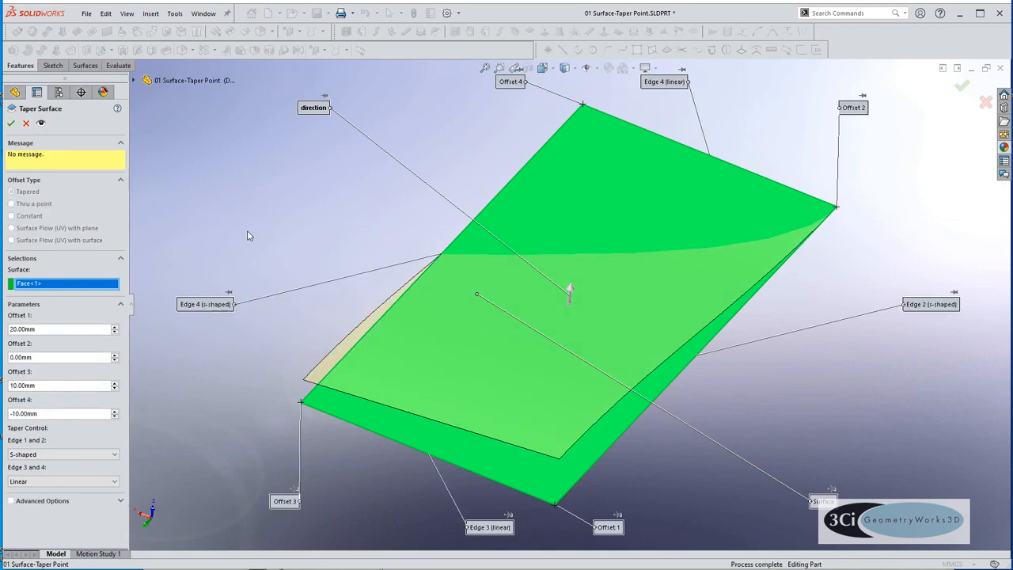
pyautogui.moveTo(357, 311); pyautogui.dragTo(276, 311, button='middle')
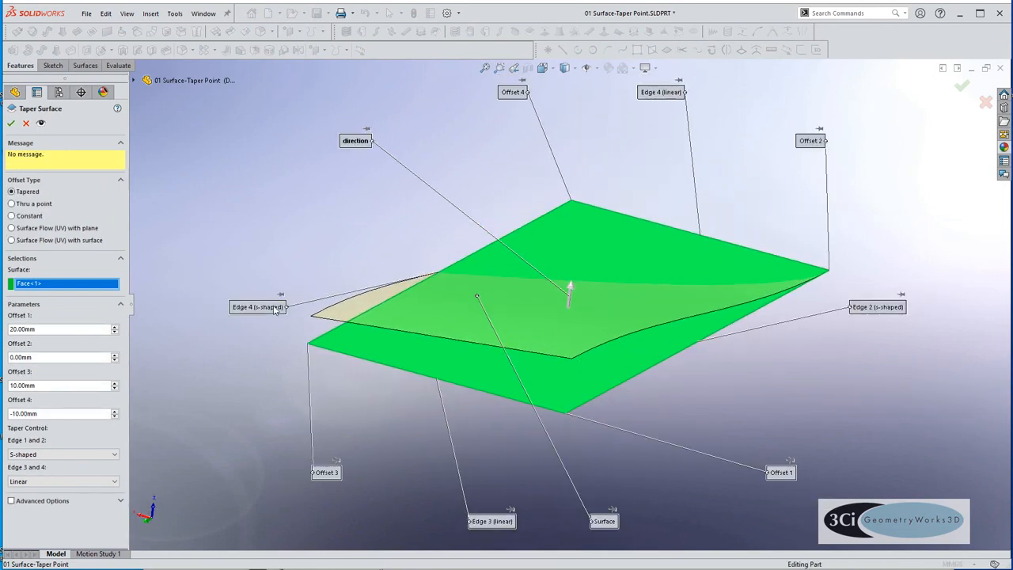
# - Set Offset 3 and Offset 4 of the flat surface's taper to 0 mm and preview the result
pyautogui.doubleClick(45, 386)
pyautogui.write('0')
pyautogui.doubleClick(45, 413)
pyautogui.write('-0')
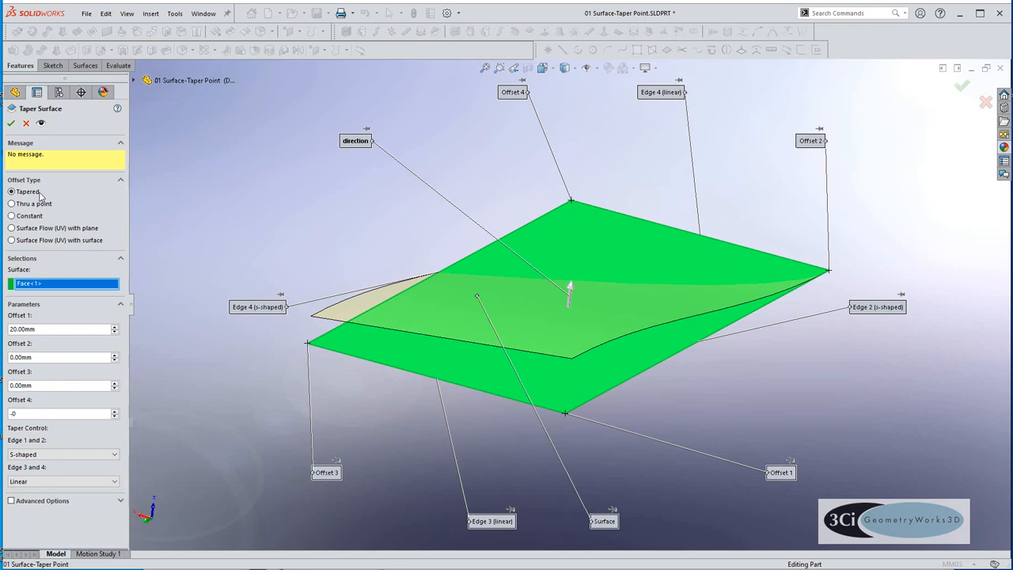
pyautogui.click(40, 123)
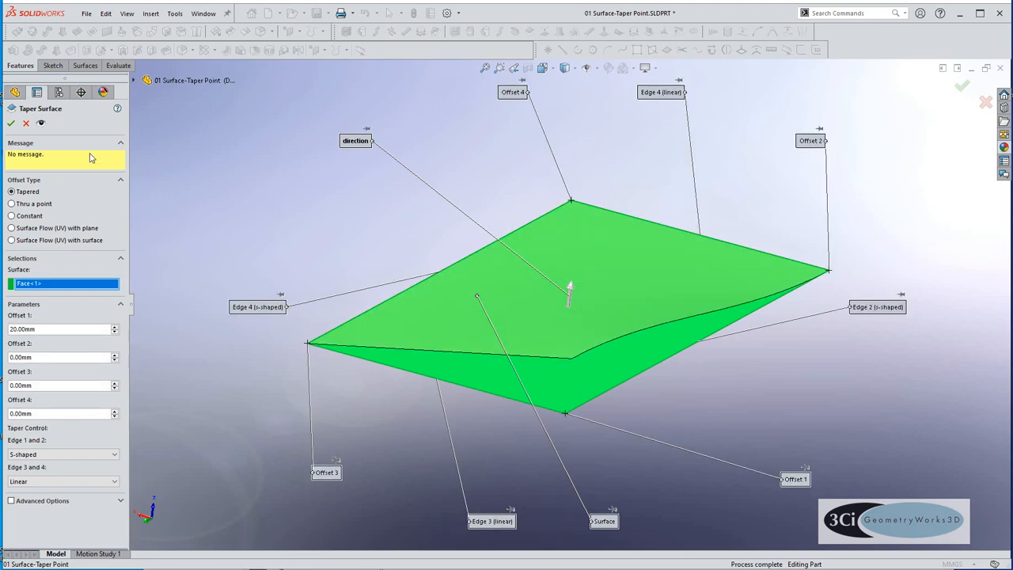
# - Set the taper control of Edge 1 and 2 to Linear, preview the flat surface's taper and accept it
pyautogui.click(29, 456)
pyautogui.click(23, 466)
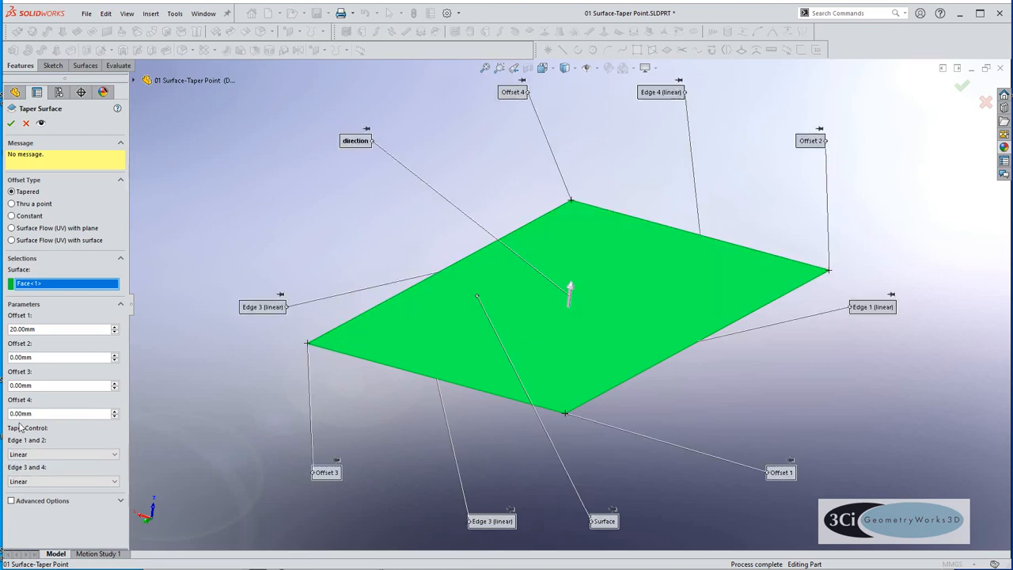
pyautogui.click(39, 124)
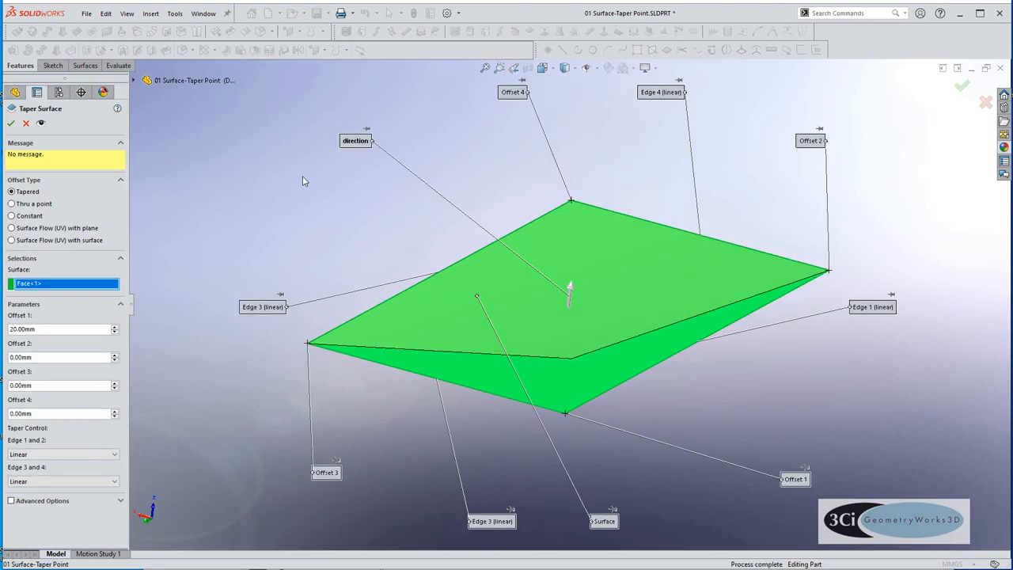
pyautogui.click(11, 123)
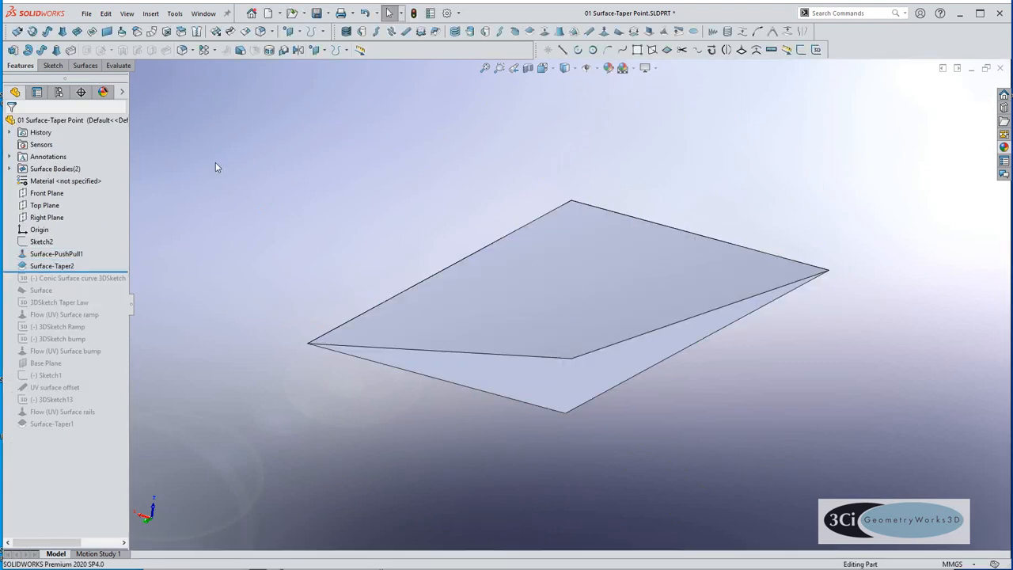
# - Examine the linear taper's edges and raised corner against the flat base surface from several angles
pyautogui.click(441, 373)
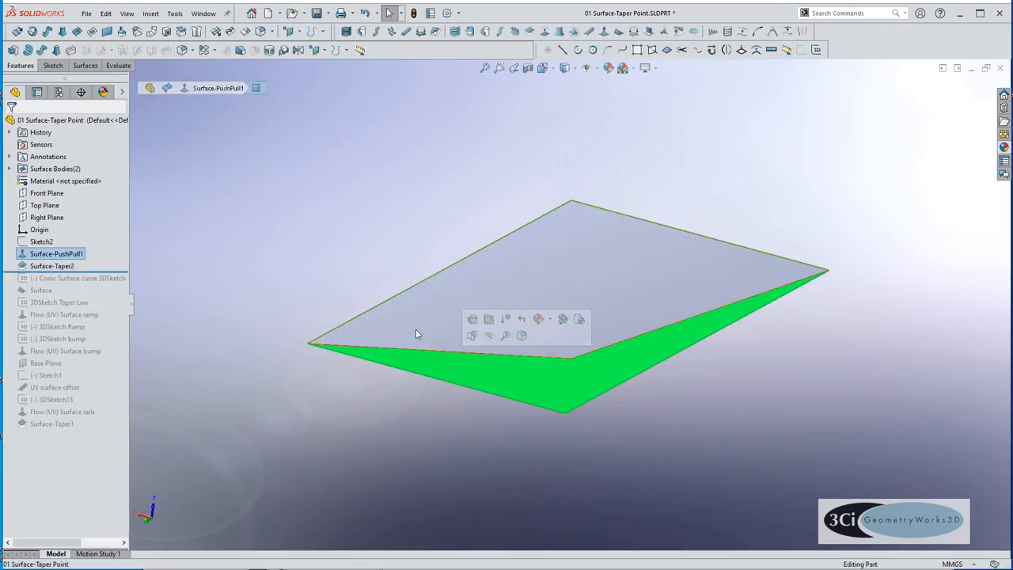
pyautogui.click(452, 424)
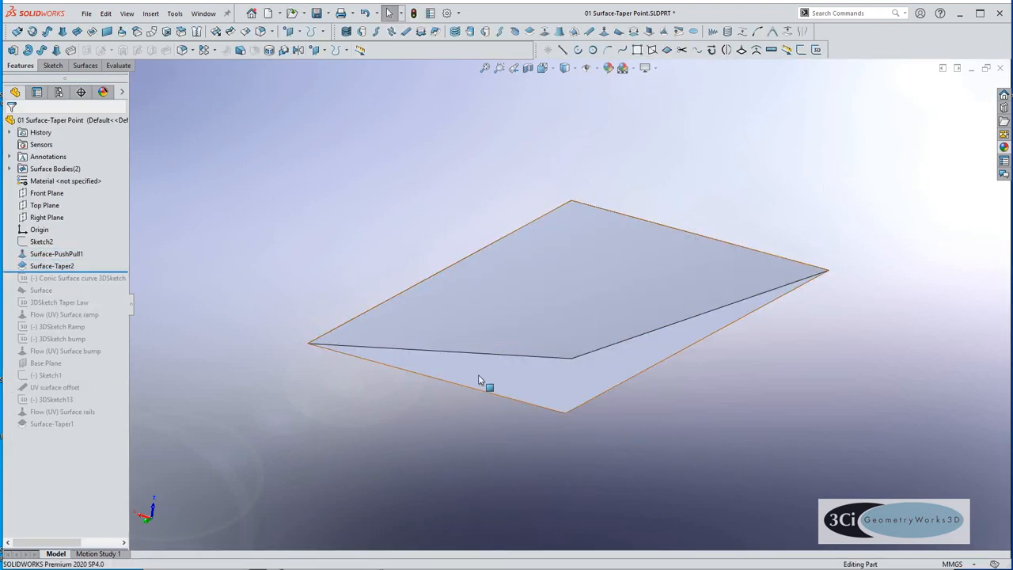
pyautogui.click(523, 348)
pyautogui.click(505, 430)
pyautogui.moveTo(507, 434); pyautogui.dragTo(462, 422, button='middle')
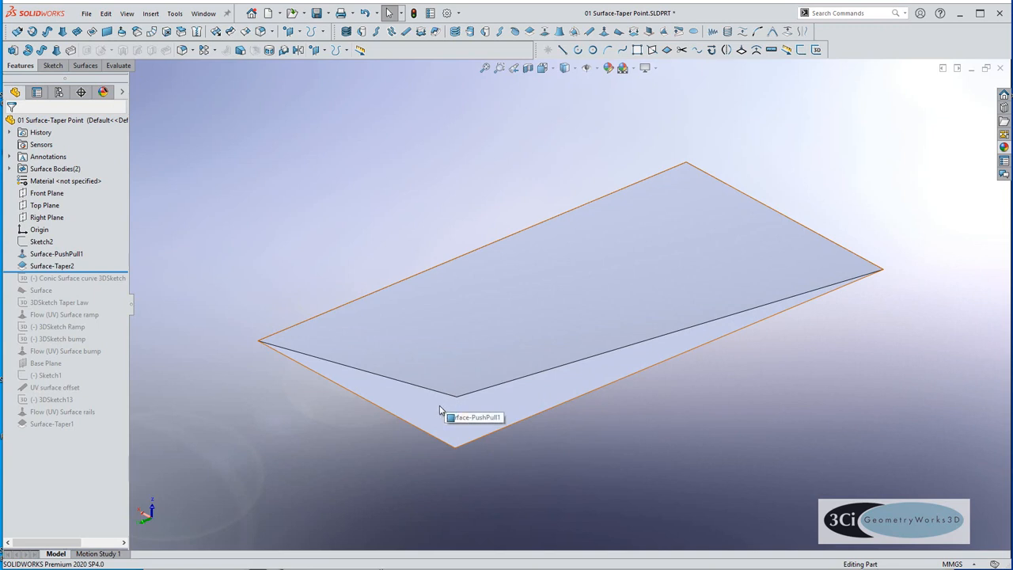
pyautogui.click(435, 419)
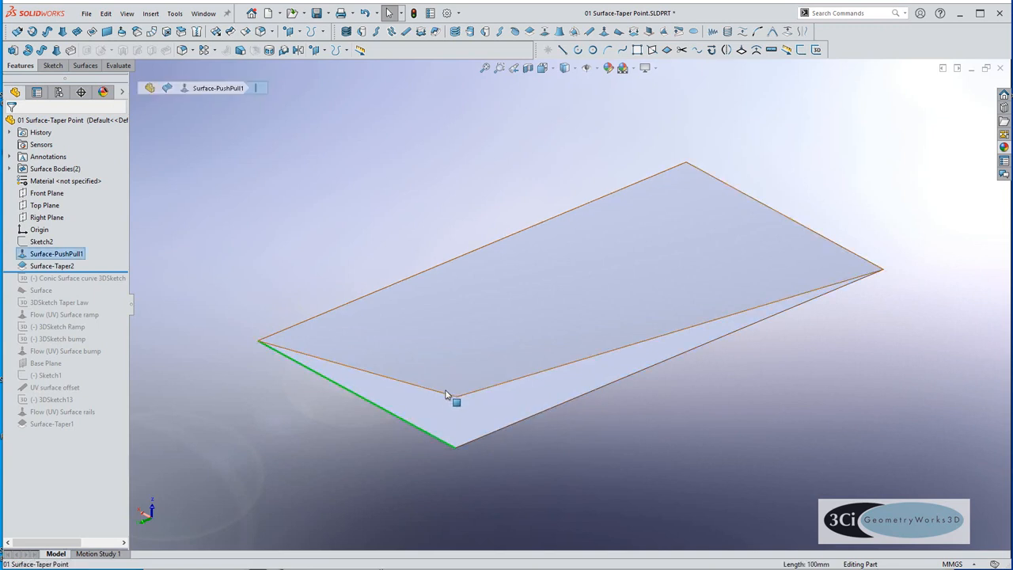
pyautogui.keyDown('ctrl'); pyautogui.click(448, 394); pyautogui.keyUp('ctrl')
pyautogui.press('Escape')
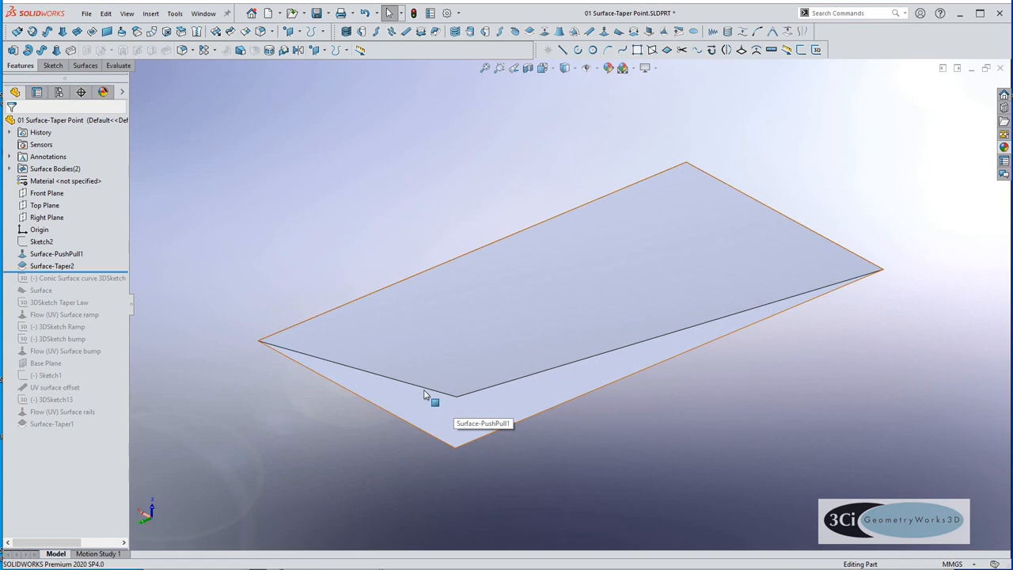
pyautogui.click(488, 388)
pyautogui.click(485, 479)
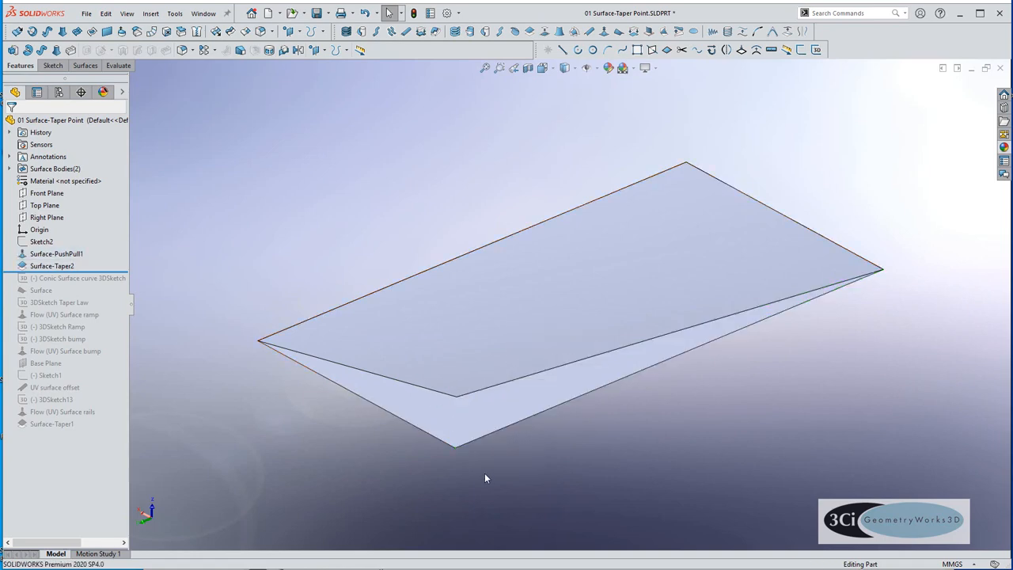
pyautogui.click(480, 435)
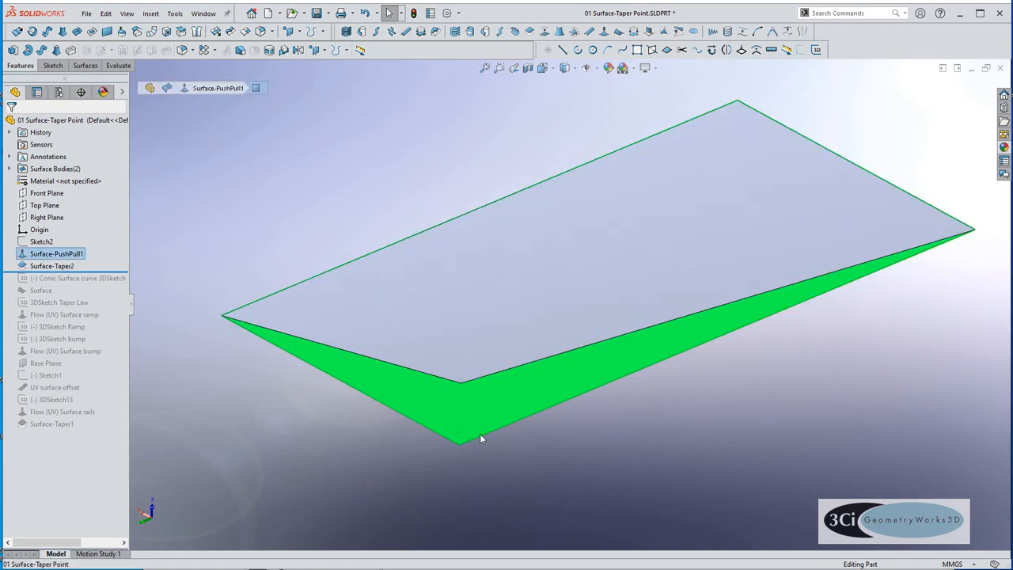
pyautogui.moveTo(480, 434); pyautogui.dragTo(430, 413, button='middle')
pyautogui.click(390, 434)
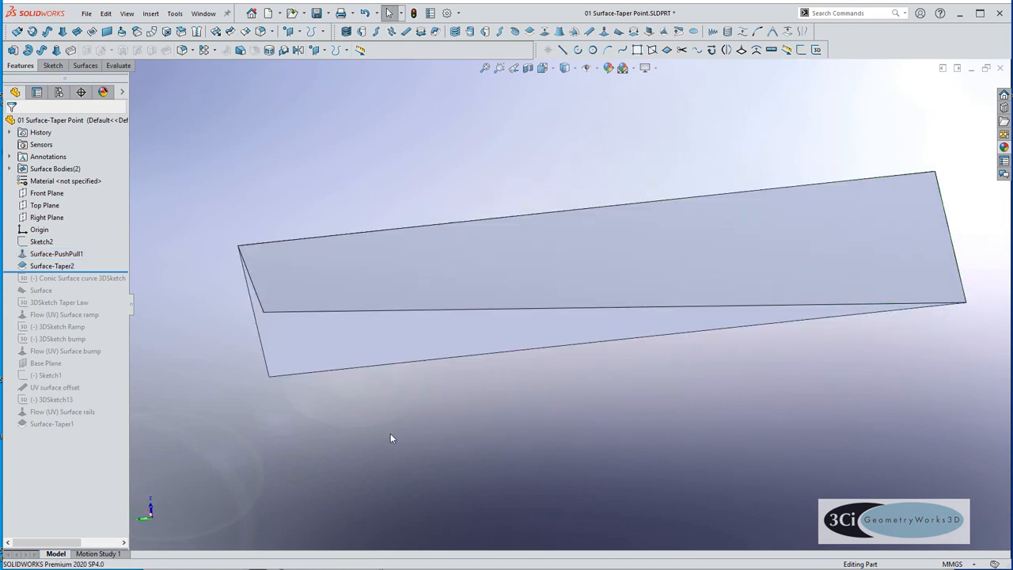
# - Edit the flat surface's taper to use S-shaped control for Edge 1 and 2 and Edge 3 and 4, preview and accept it
pyautogui.rightClick(68, 268)
pyautogui.press('Escape')
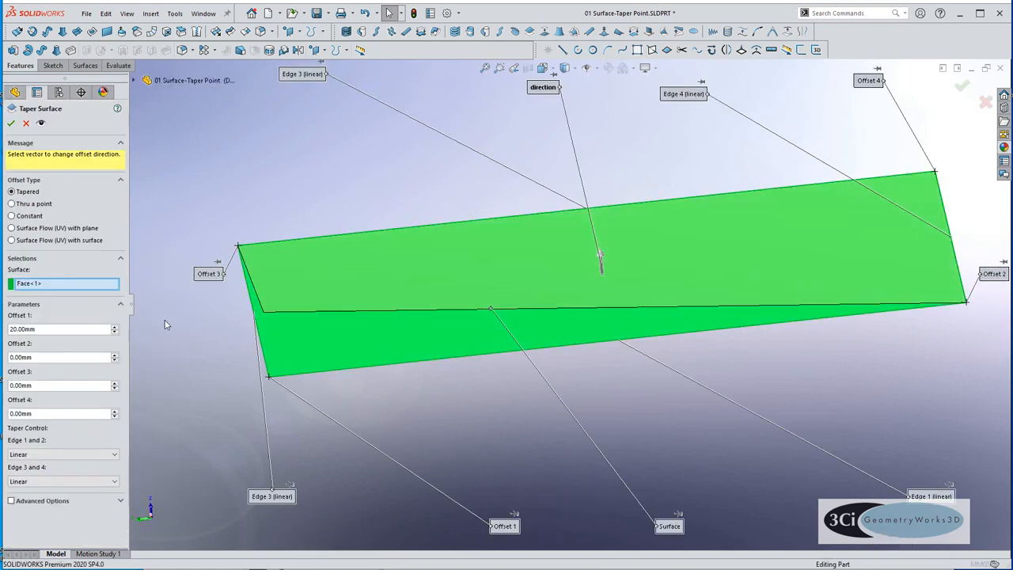
pyautogui.click(19, 456)
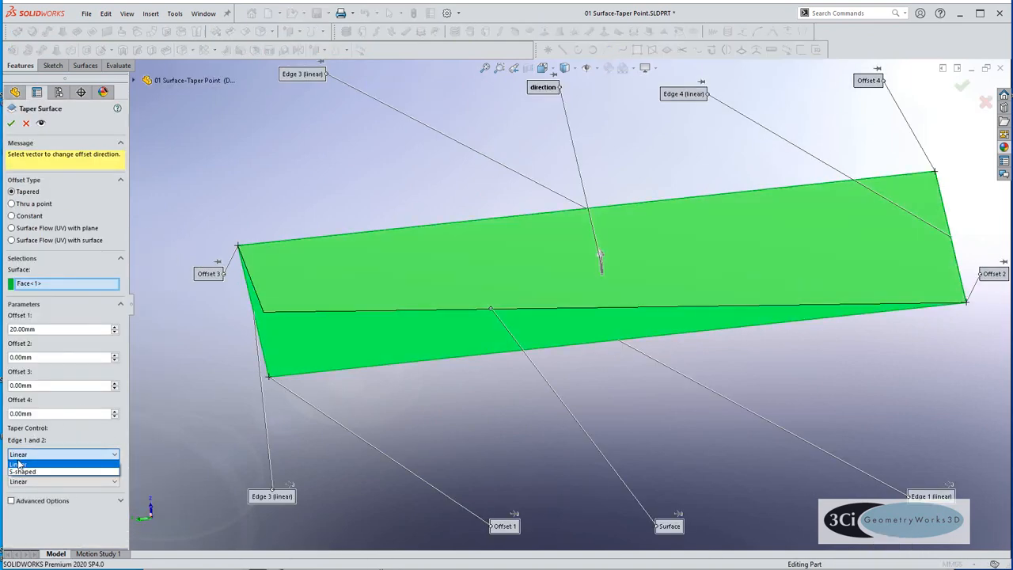
pyautogui.click(17, 472)
pyautogui.click(19, 482)
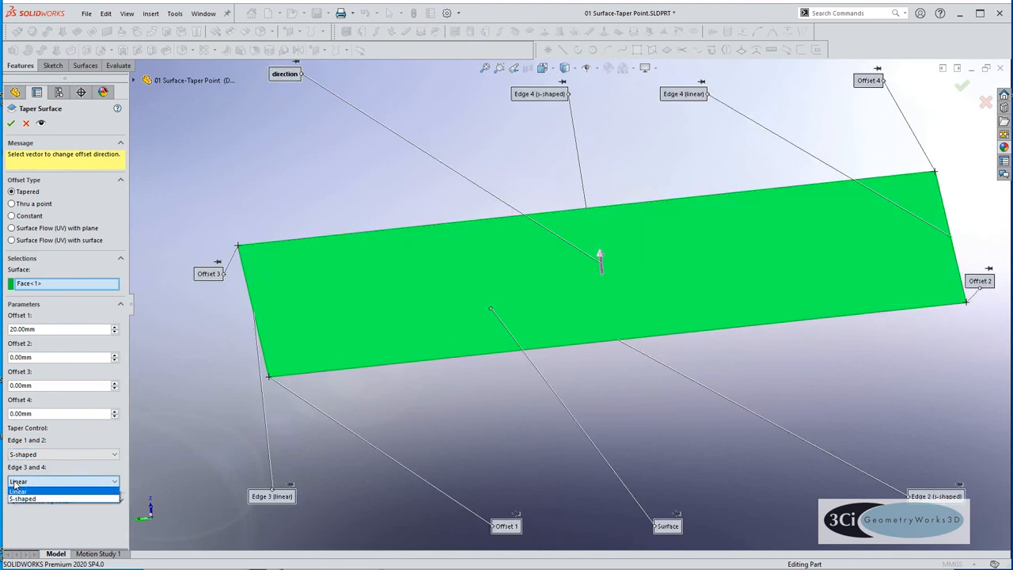
pyautogui.click(16, 499)
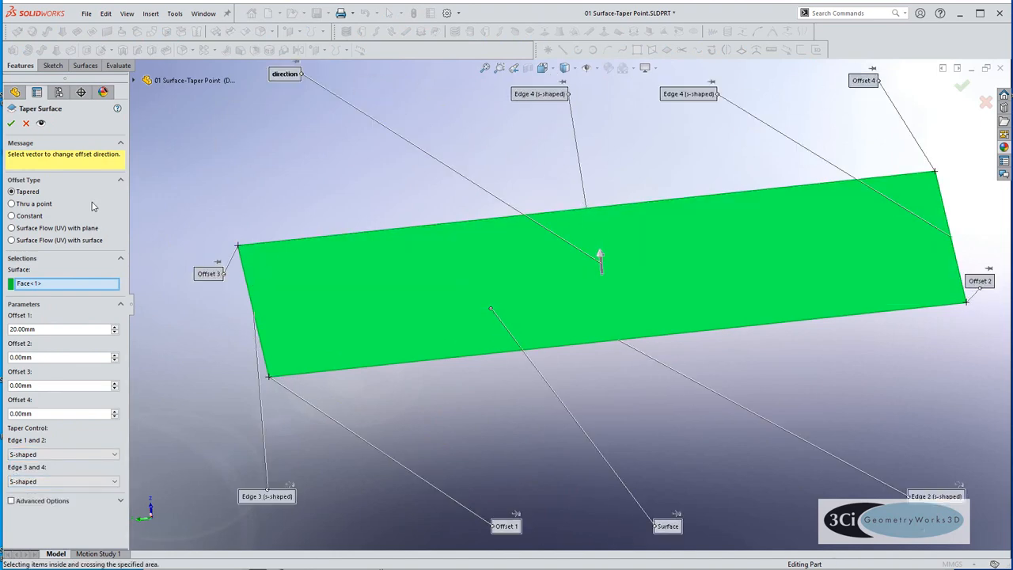
pyautogui.click(40, 124)
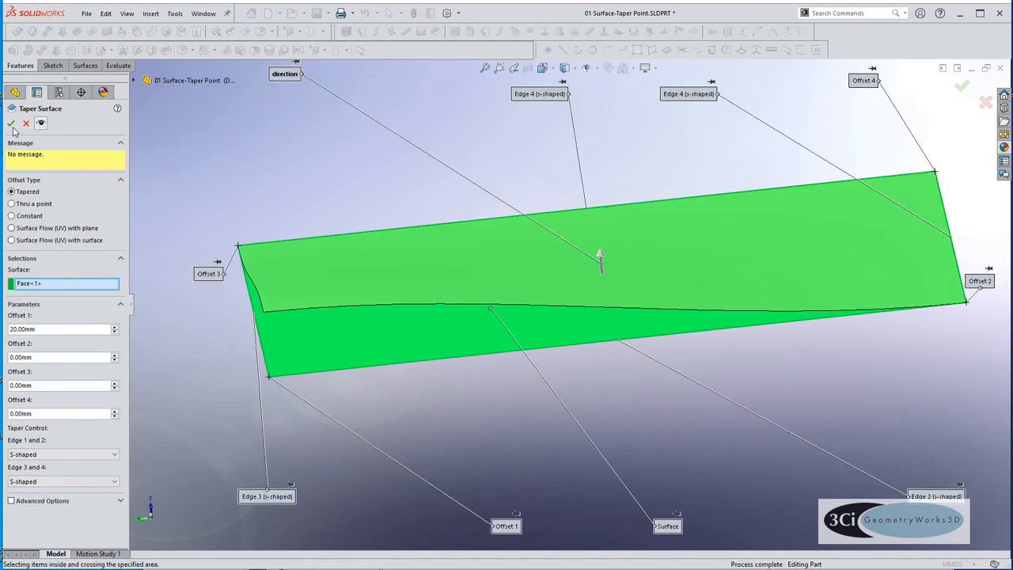
pyautogui.click(11, 124)
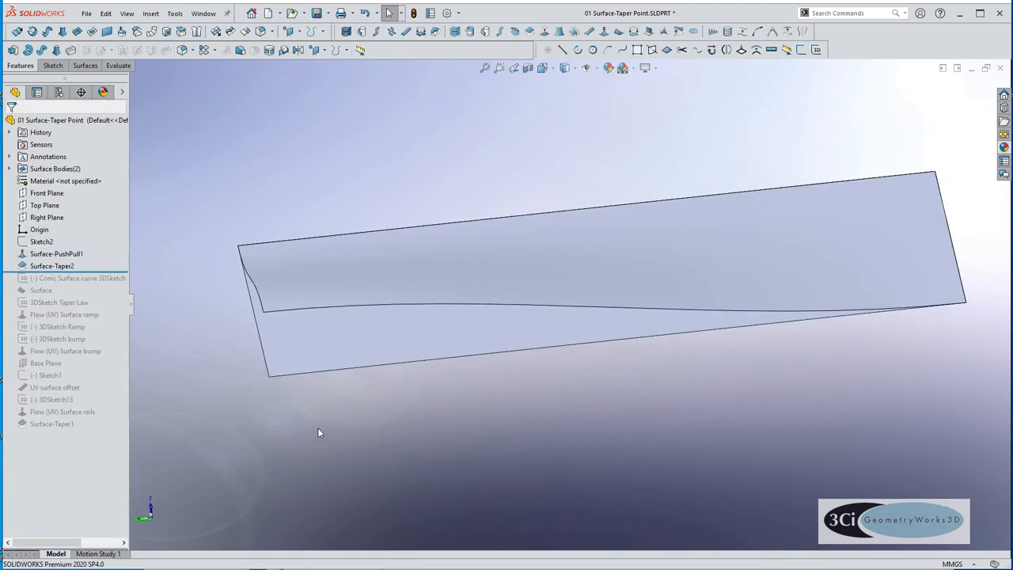
pyautogui.moveTo(318, 428); pyautogui.dragTo(398, 416, button='middle')
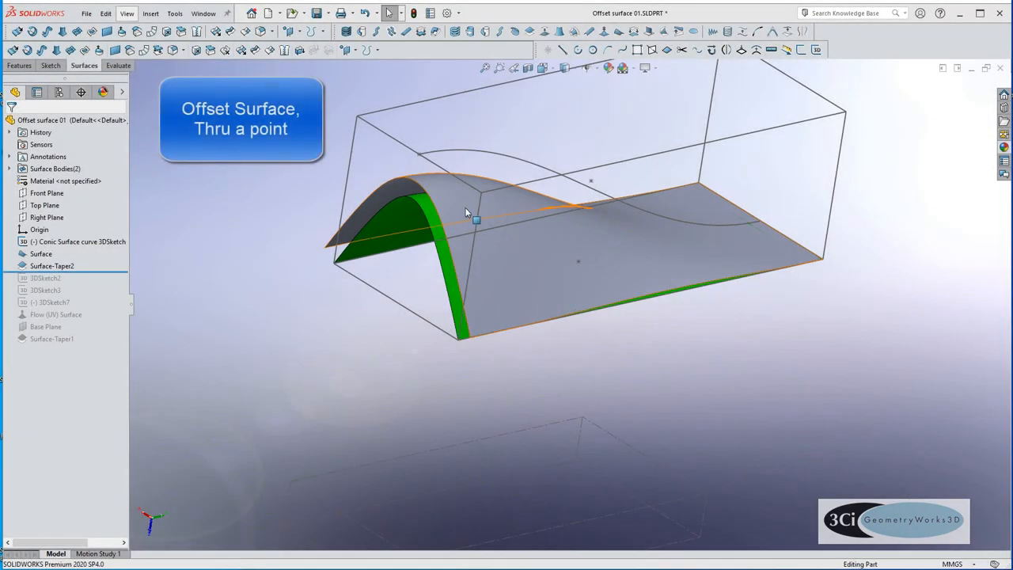
# - Edit the curved surface's taper feature to the Thru a point offset type, using the sketch point above the surface, and accept it
pyautogui.rightClick(468, 209)
pyautogui.click(475, 175)
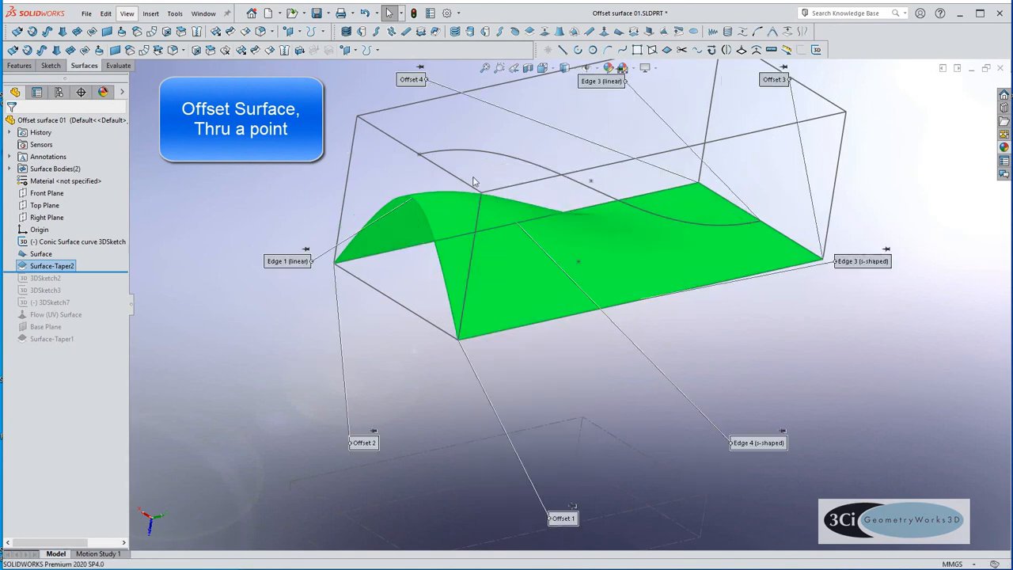
pyautogui.click(28, 206)
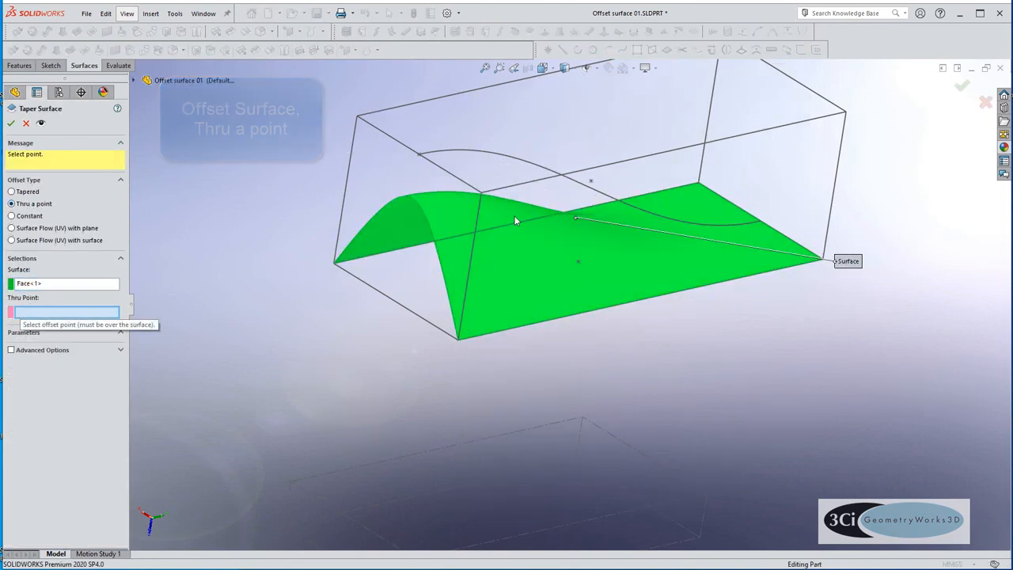
pyautogui.click(591, 181)
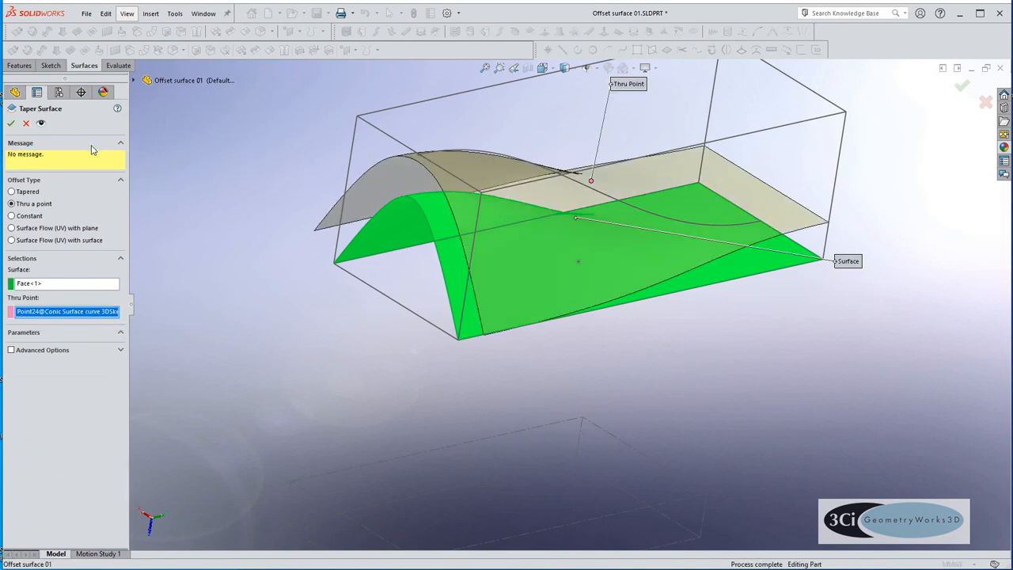
pyautogui.click(11, 123)
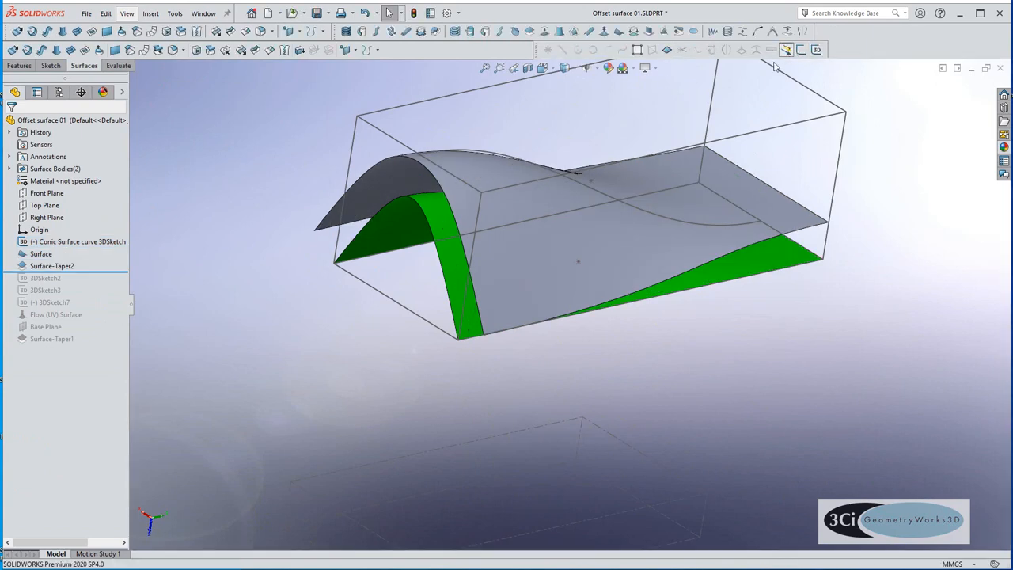
# - Move the offset's sketch point down through the curved surface and back above it to drive the offset surface
pyautogui.doubleClick(591, 184)
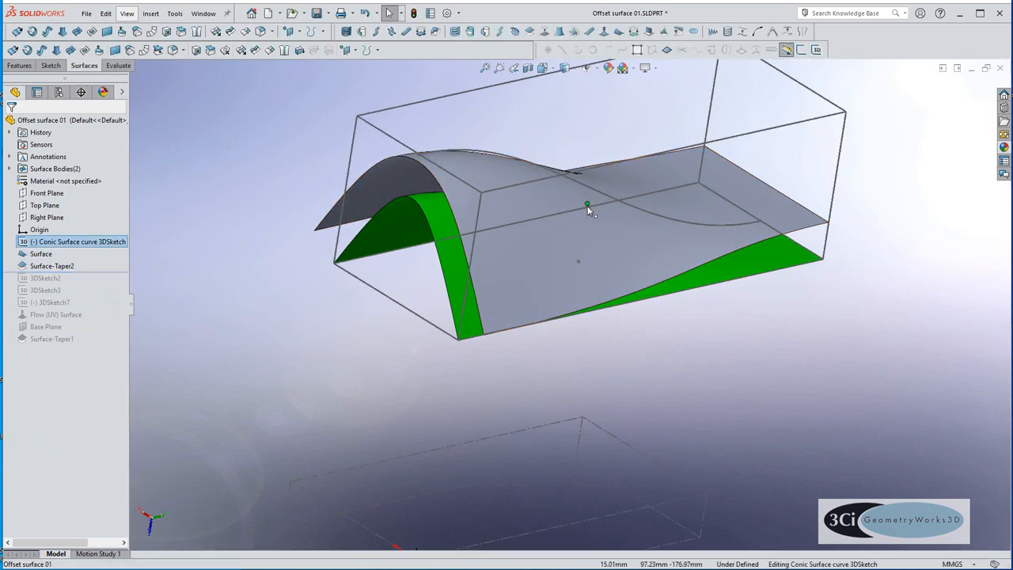
pyautogui.click(583, 216)
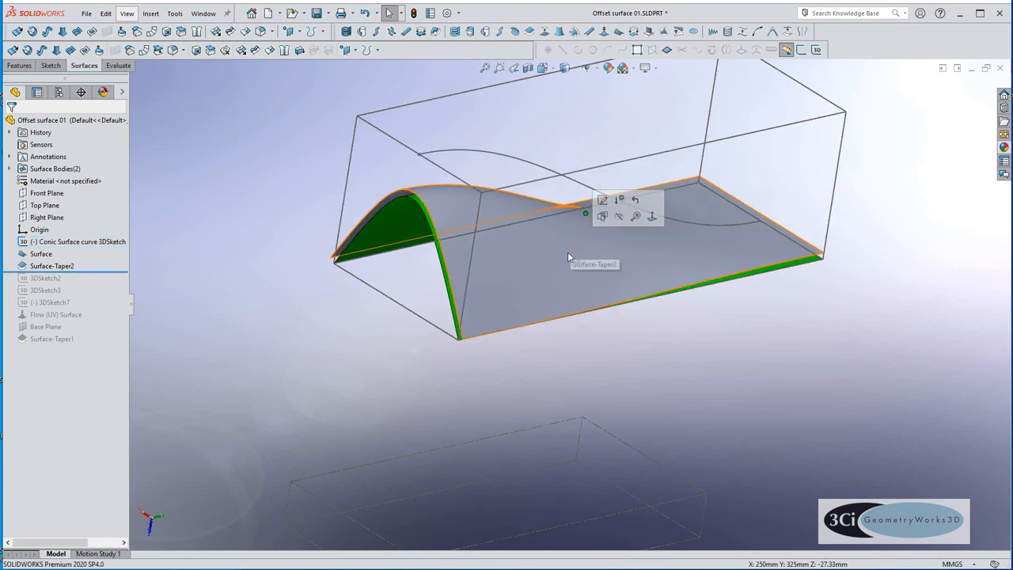
pyautogui.moveTo(584, 215); pyautogui.dragTo(584, 225)
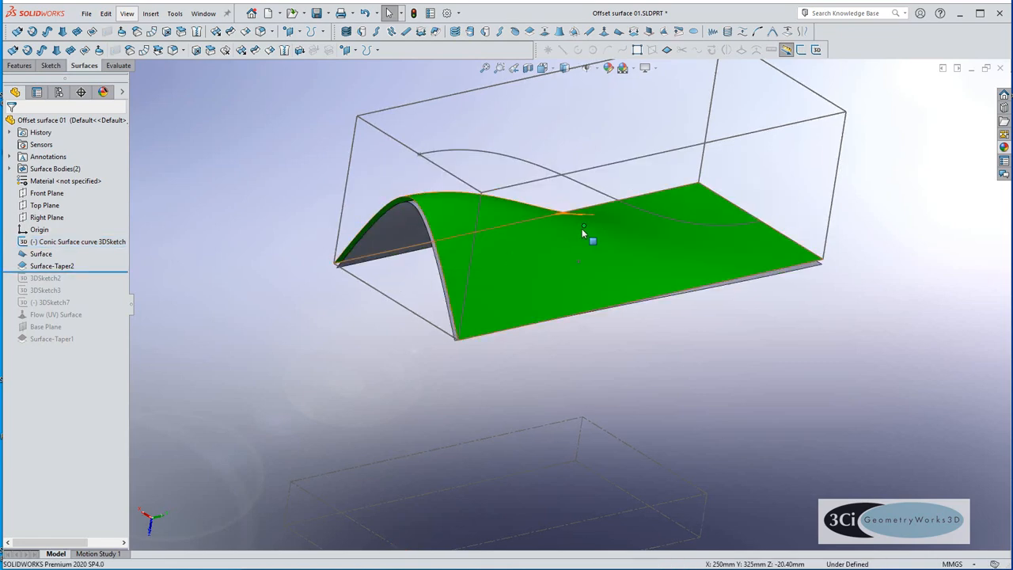
pyautogui.moveTo(585, 226); pyautogui.dragTo(583, 200)
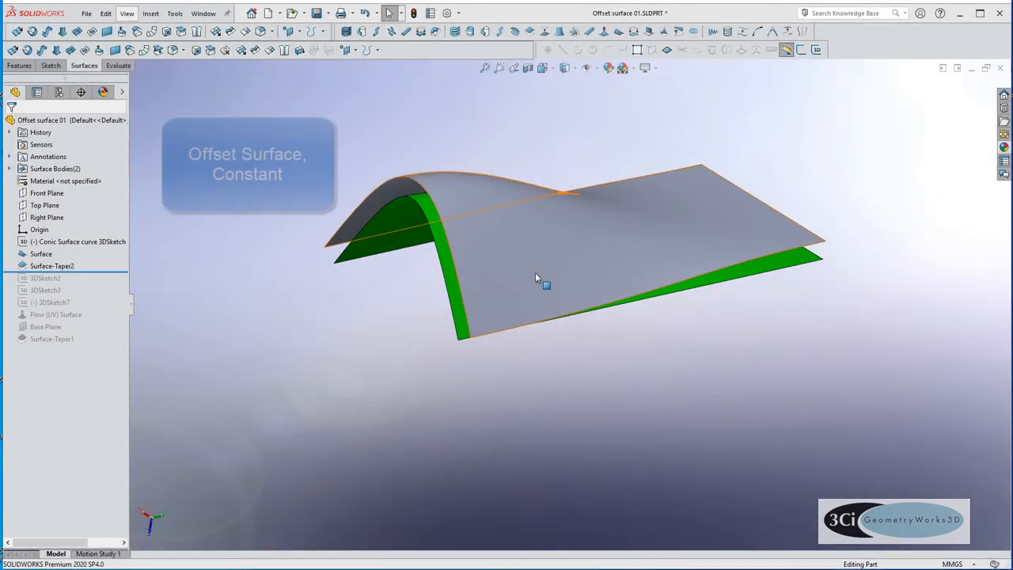
# - Change the curved surface's offset type to Constant with an offset of 25.40 mm, preview and accept it
pyautogui.click(535, 272)
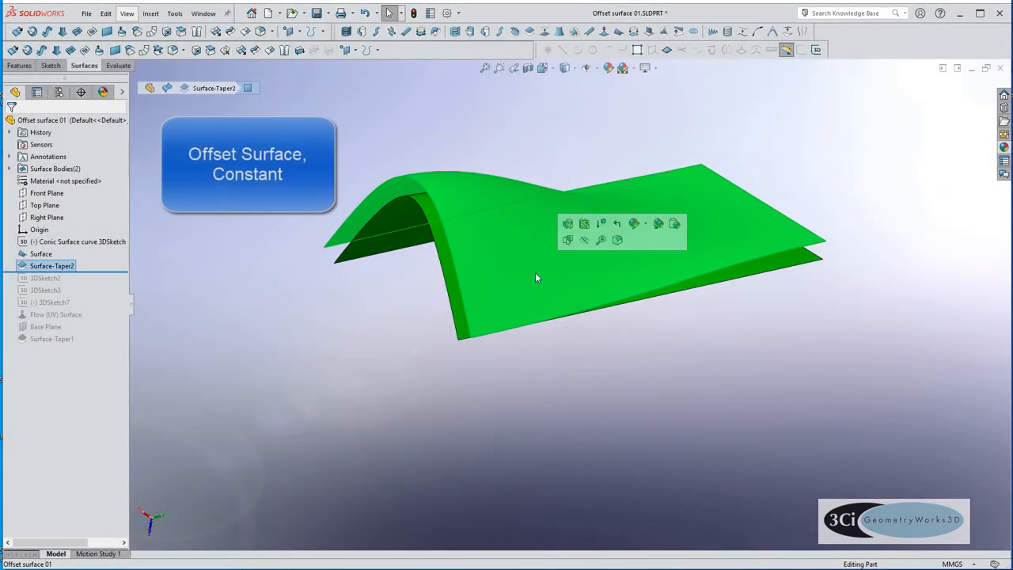
pyautogui.click(567, 224)
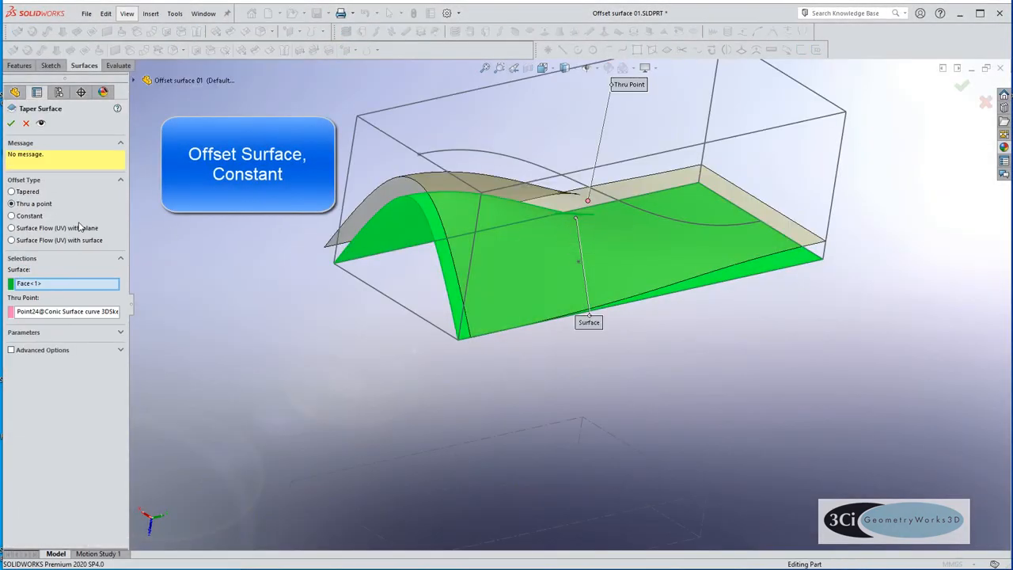
pyautogui.click(38, 217)
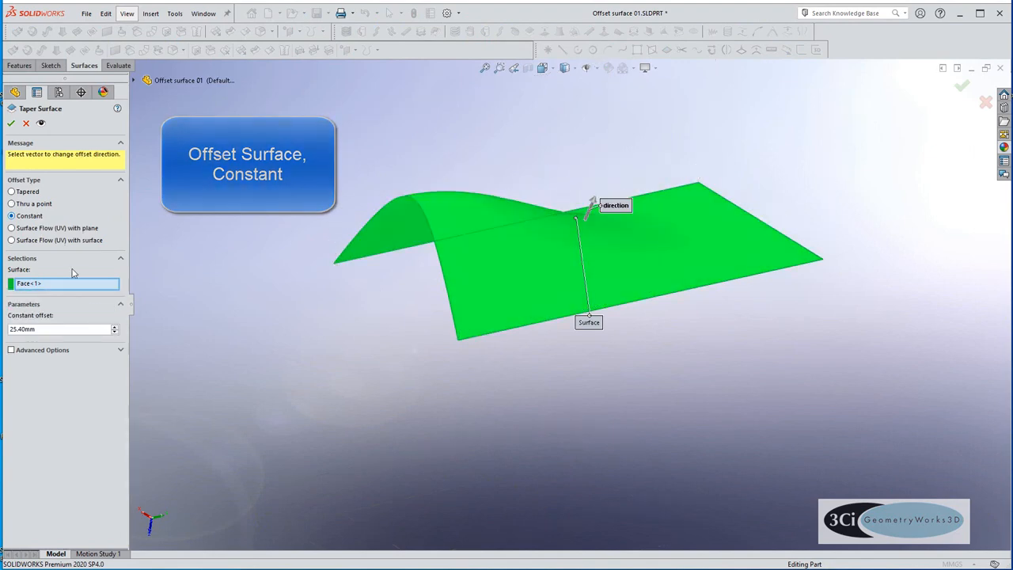
pyautogui.click(41, 124)
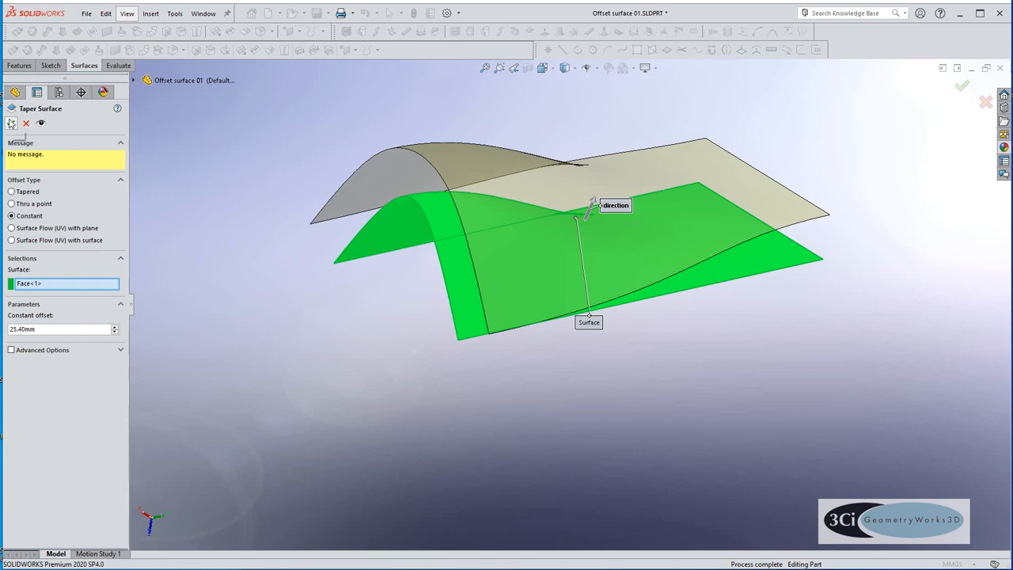
pyautogui.click(12, 124)
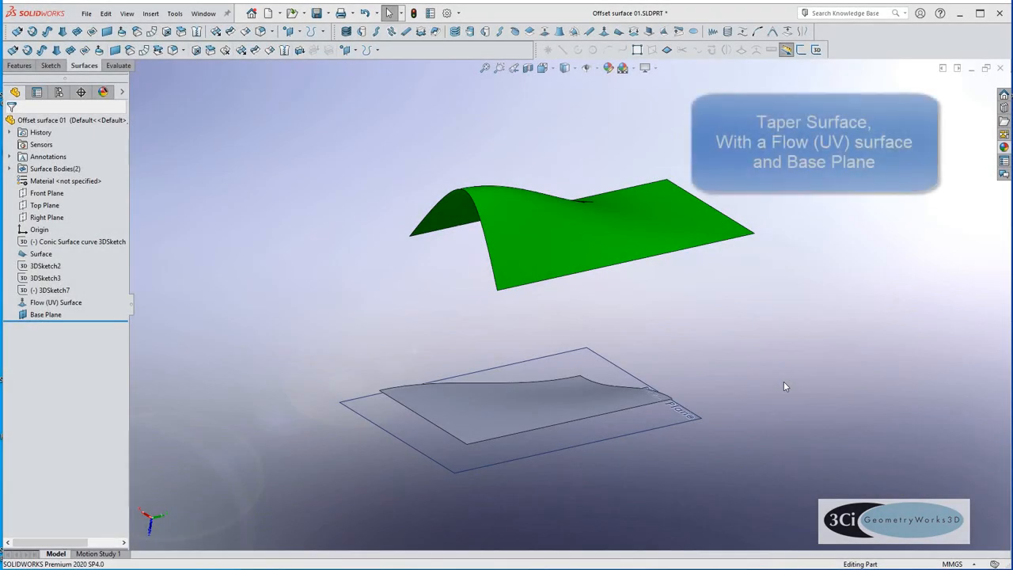
# - Check the geometric properties between the Flow (UV) surface and the base plane, inspect the relation, and close the check
pyautogui.scroll(-3, 499, 455)
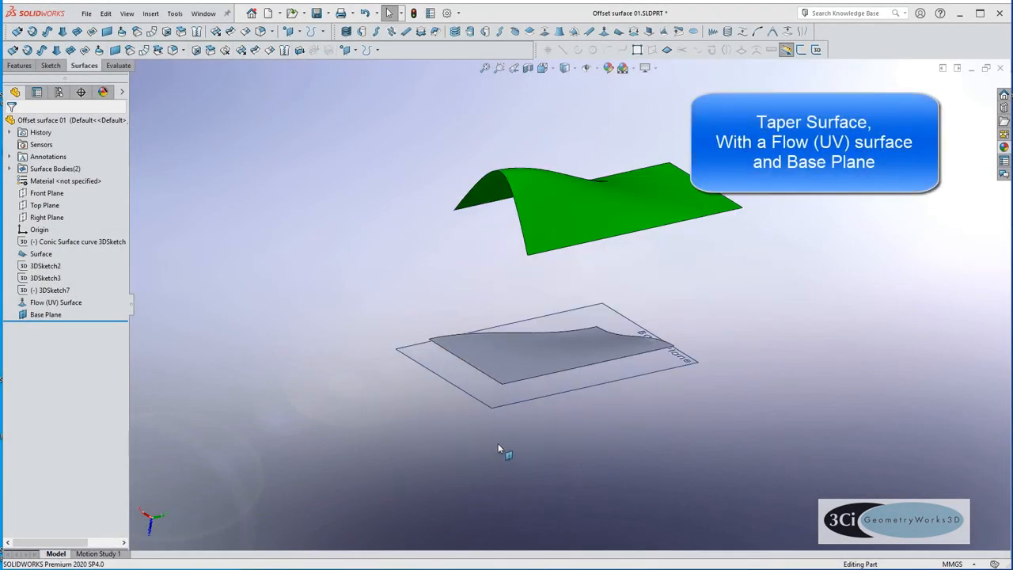
pyautogui.moveTo(502, 353); pyautogui.dragTo(503, 316, button='middle')
pyautogui.click(506, 317)
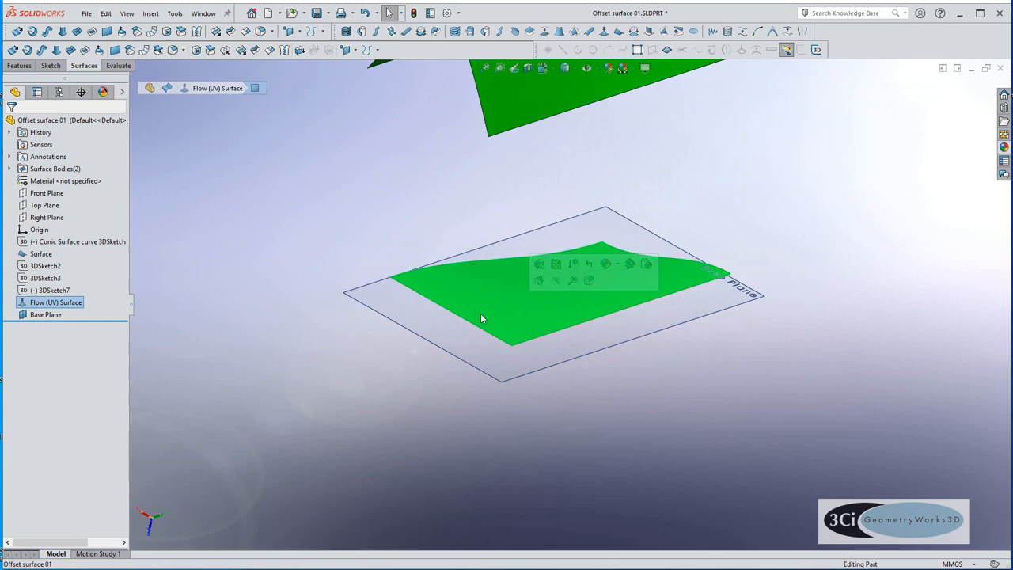
pyautogui.keyDown('ctrl'); pyautogui.click(460, 360); pyautogui.keyUp('ctrl')
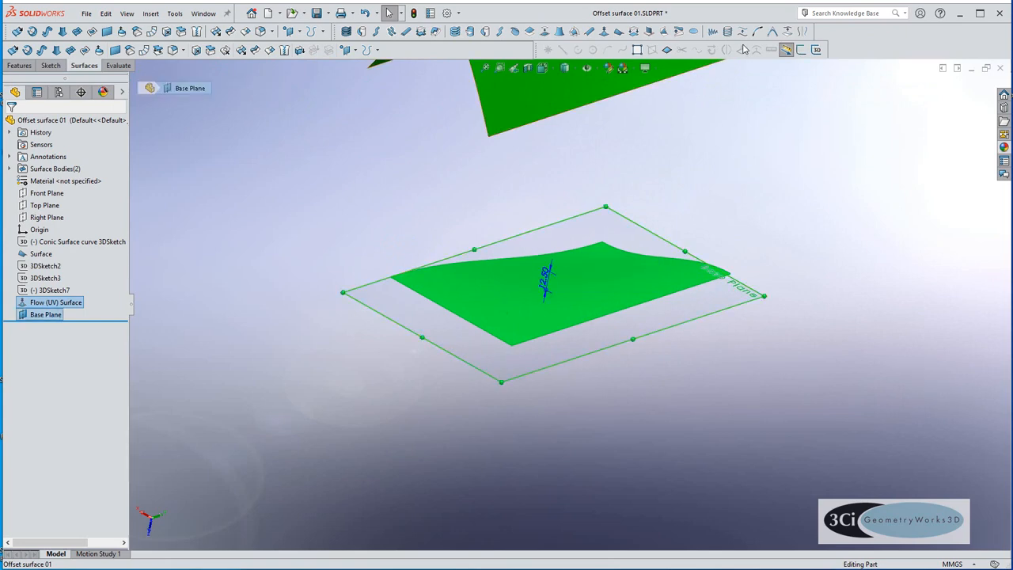
pyautogui.click(788, 51)
pyautogui.click(774, 50)
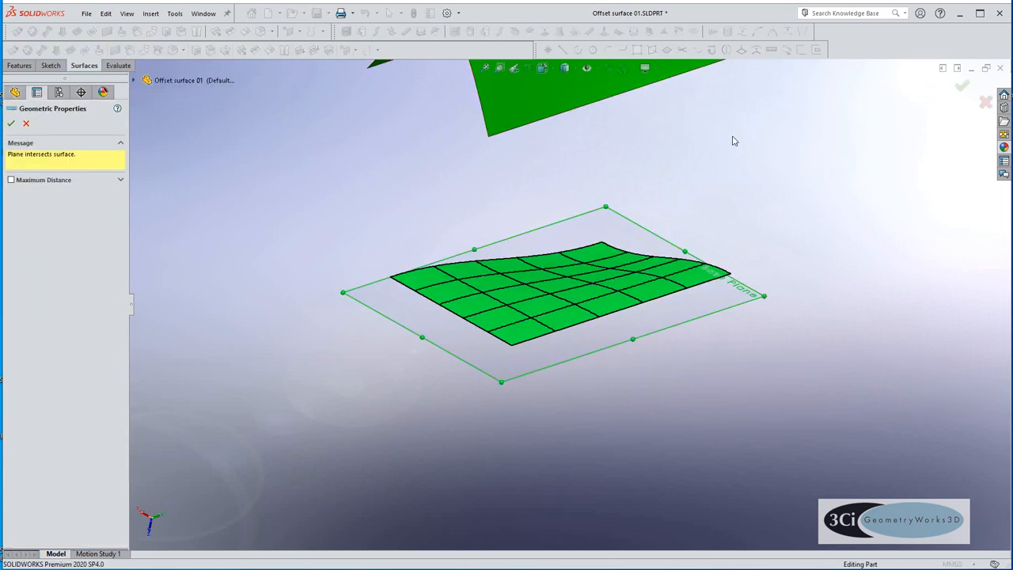
pyautogui.moveTo(559, 373); pyautogui.dragTo(554, 336, button='middle')
pyautogui.click(11, 124)
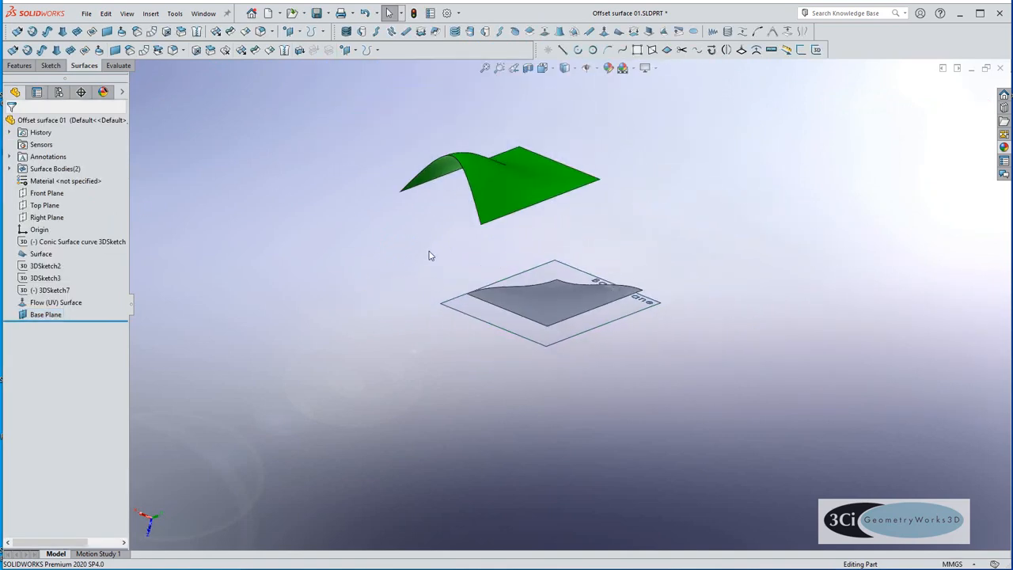
# - Highlight in turn the base plane, the Flow (UV) surface and the green curved surface to identify the offset references
pyautogui.moveTo(430, 253); pyautogui.dragTo(422, 287, button='middle')
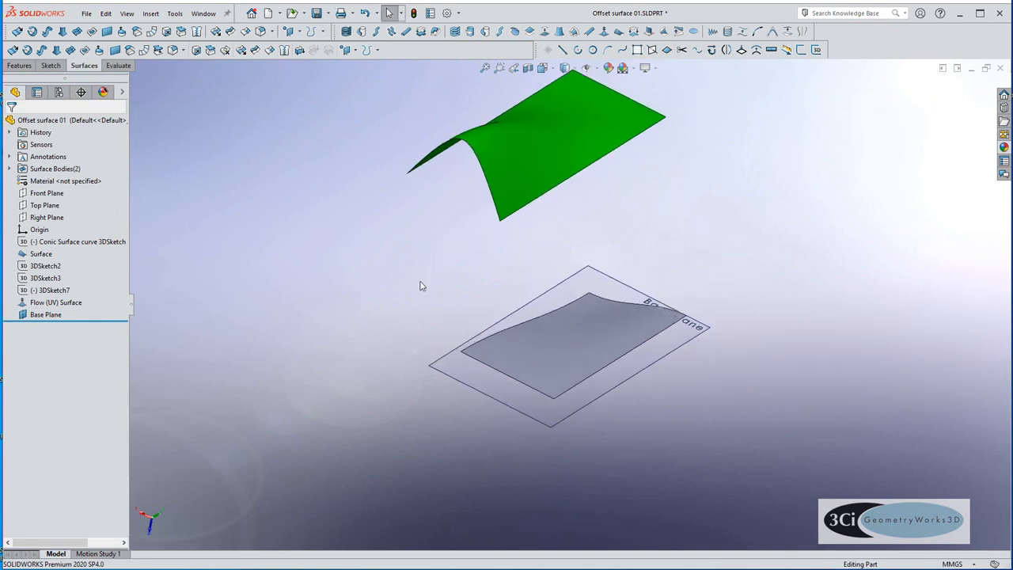
pyautogui.click(565, 287)
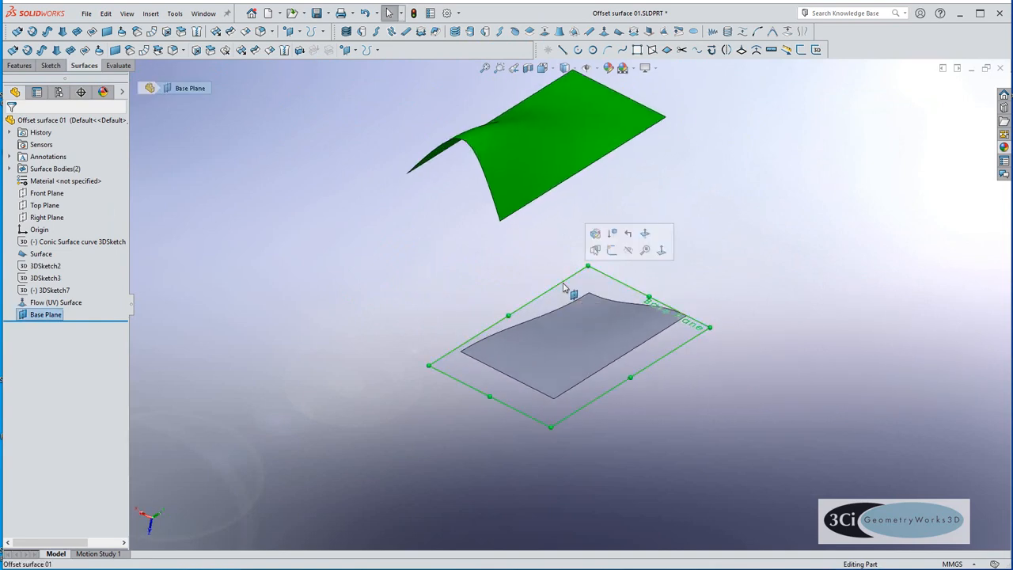
pyautogui.click(579, 312)
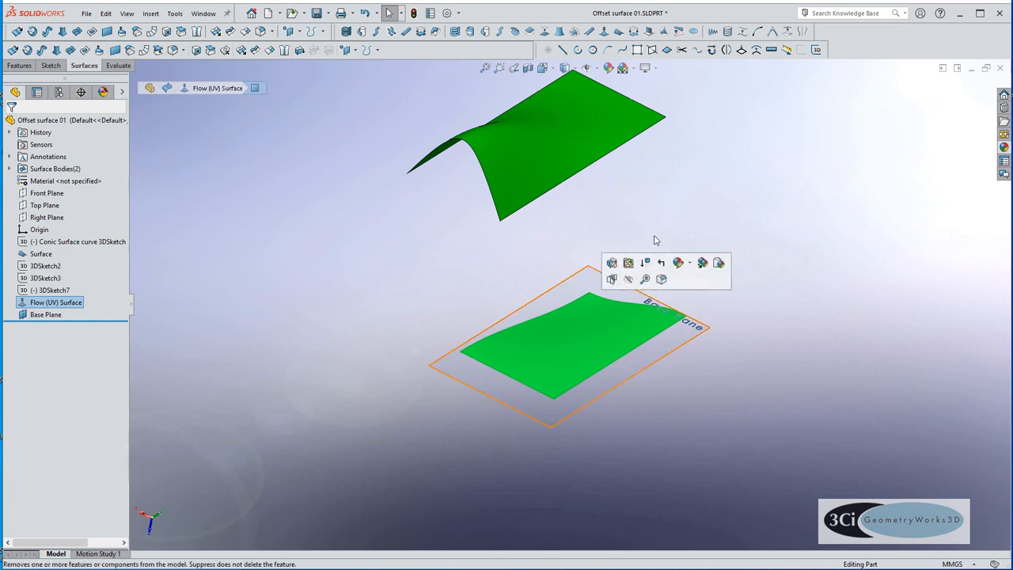
pyautogui.click(566, 157)
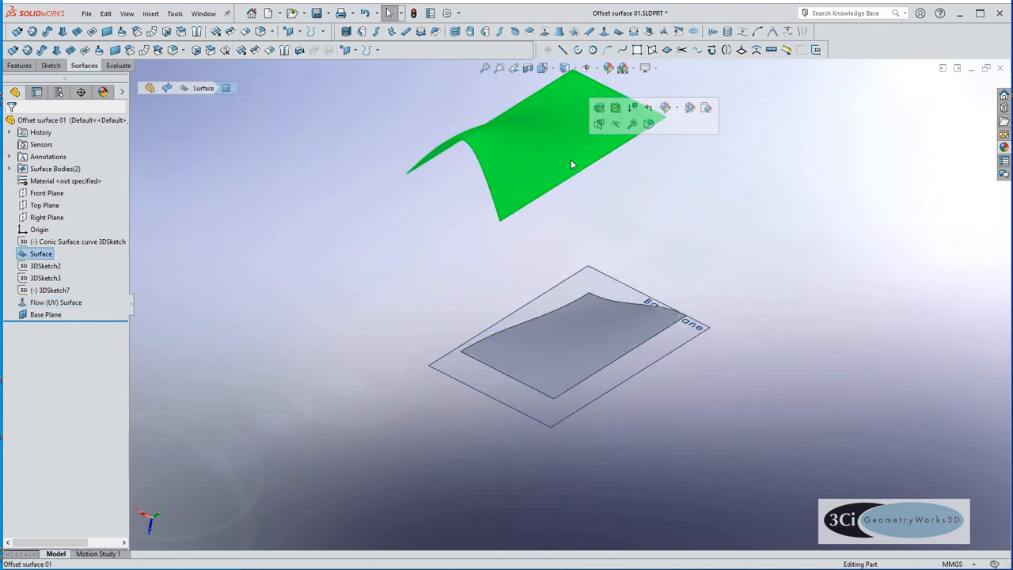
pyautogui.click(642, 210)
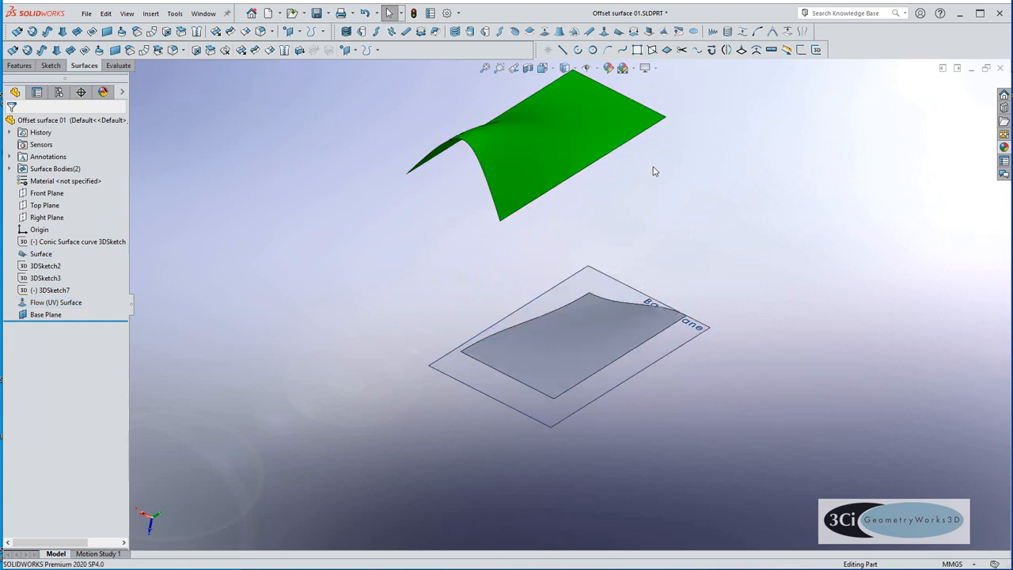
# - Start a Taper Surface of type Surface Flow (UV) with plane, using Surface, Flow (UV) Surface and Base Plane as references
pyautogui.click(530, 32)
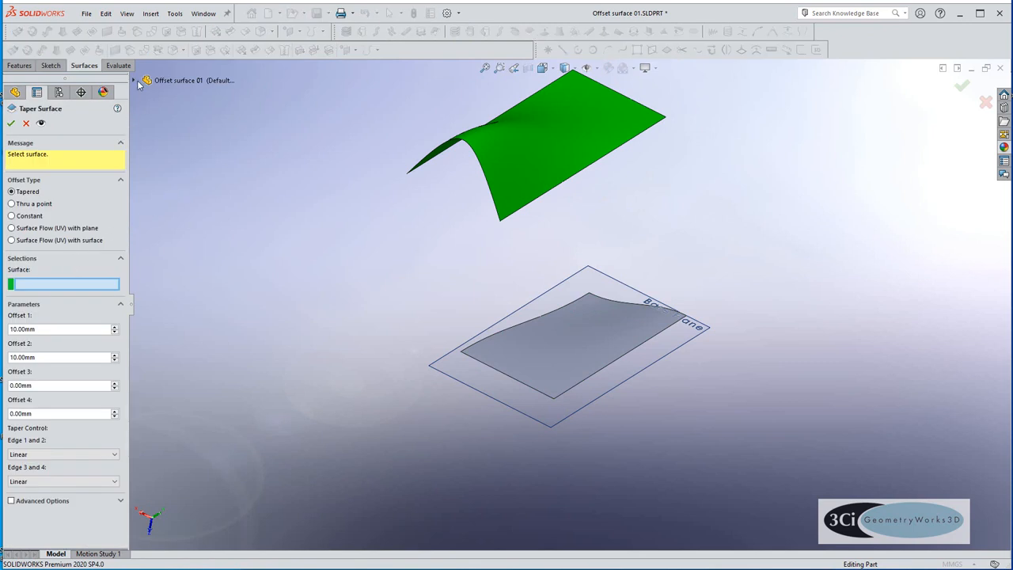
pyautogui.click(30, 230)
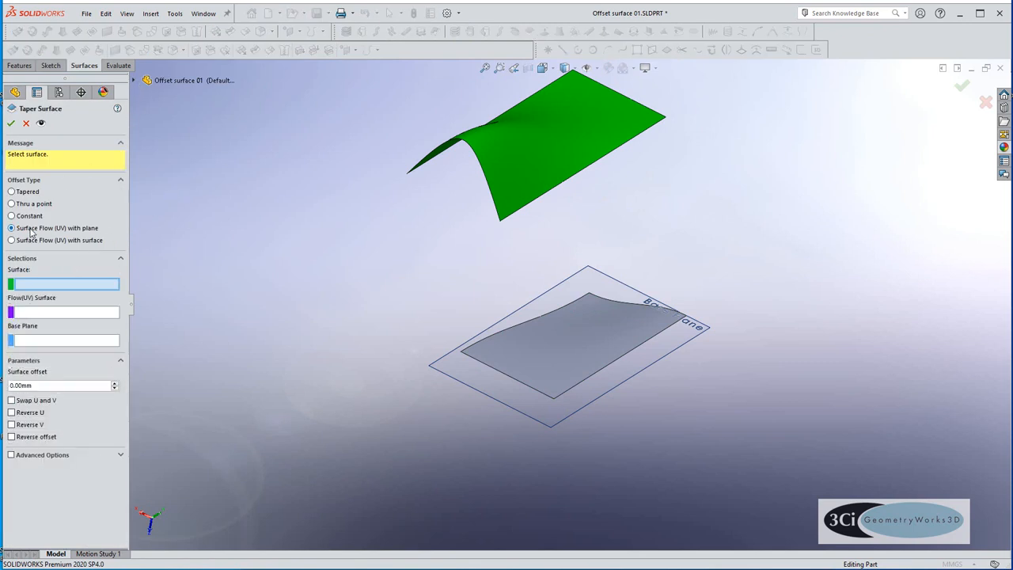
pyautogui.click(135, 81)
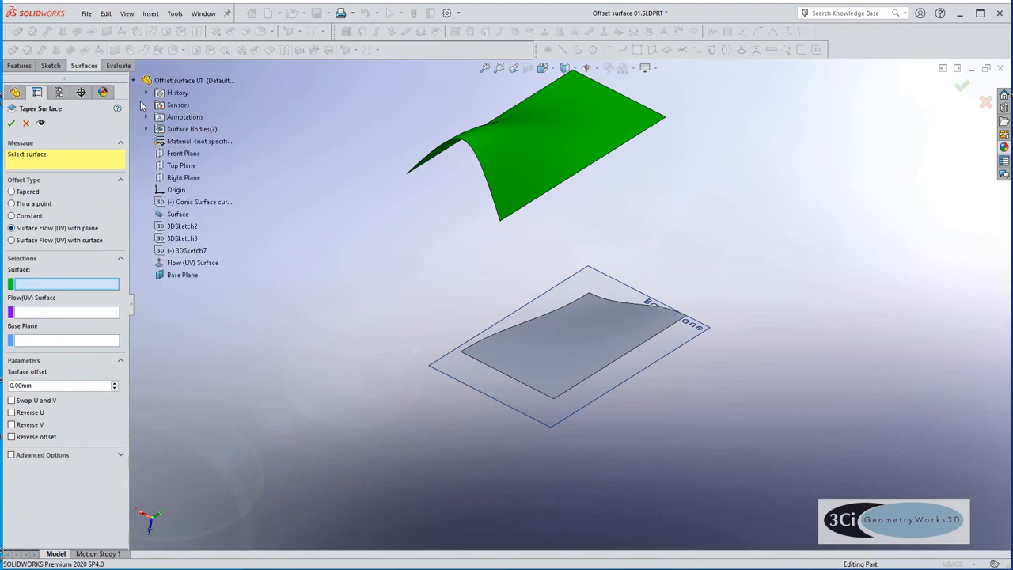
pyautogui.click(173, 215)
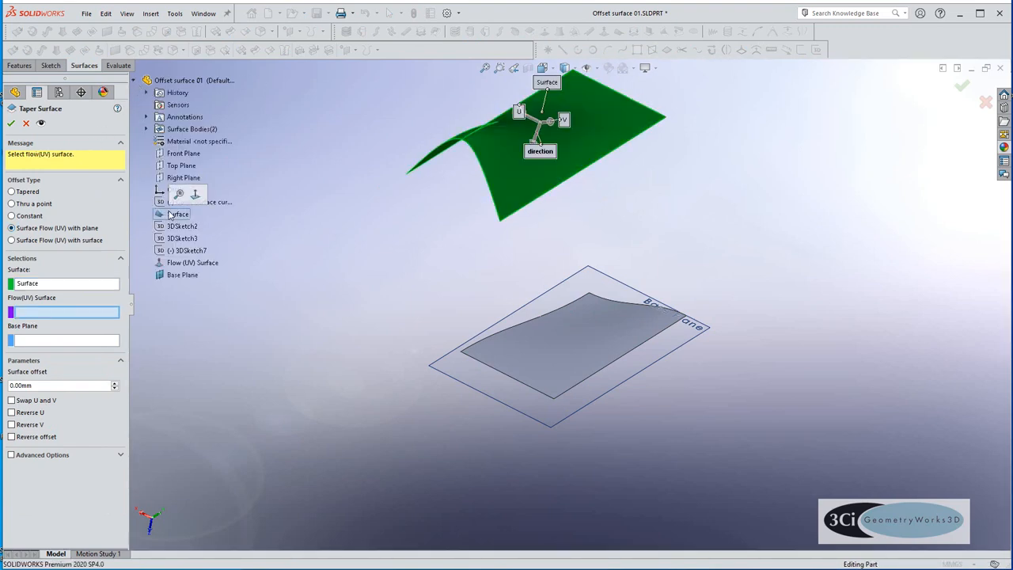
pyautogui.click(177, 264)
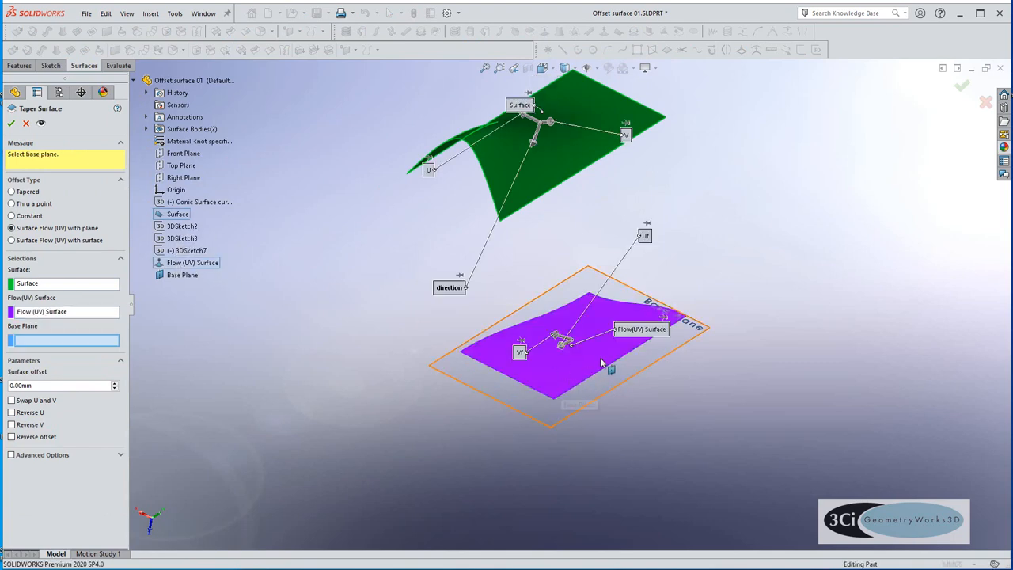
pyautogui.click(181, 276)
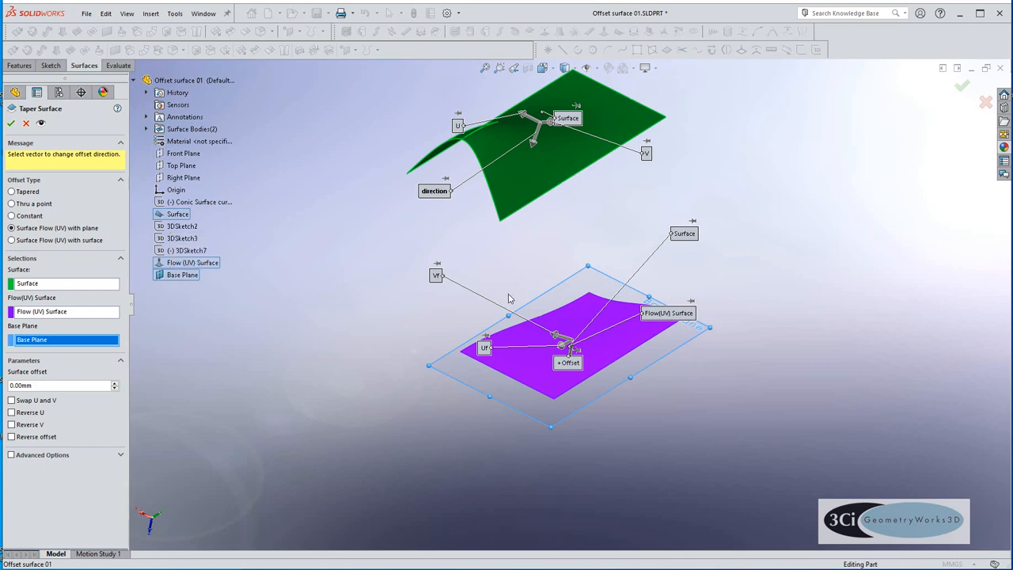
# - Spread out the vector callouts and compare the surface's U and V directions with the flow surface's Uf and Vf directions
pyautogui.moveTo(509, 299); pyautogui.dragTo(527, 410, button='middle')
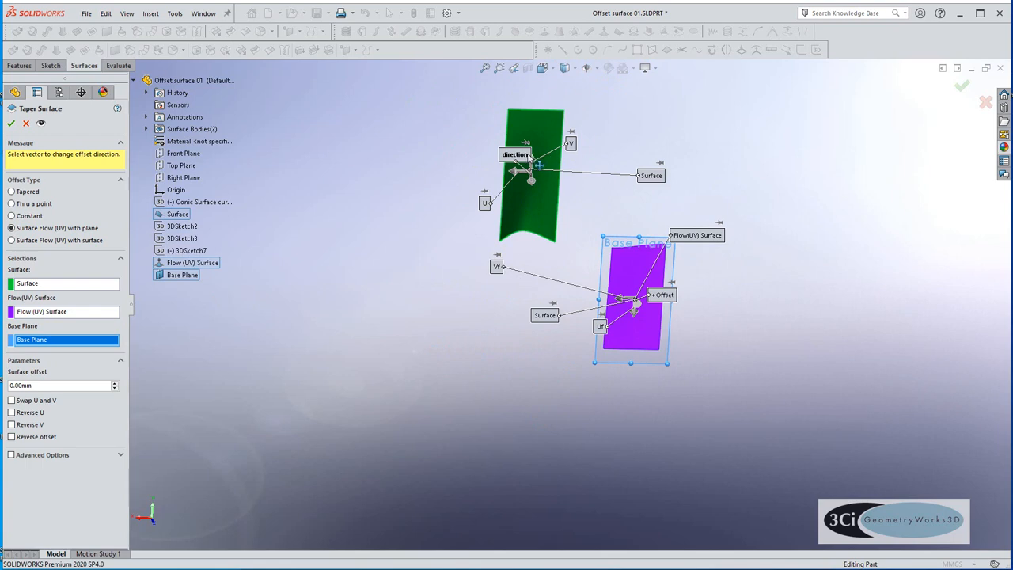
pyautogui.moveTo(538, 165); pyautogui.dragTo(595, 214)
pyautogui.moveTo(490, 206); pyautogui.dragTo(456, 190)
pyautogui.moveTo(571, 145); pyautogui.dragTo(544, 96)
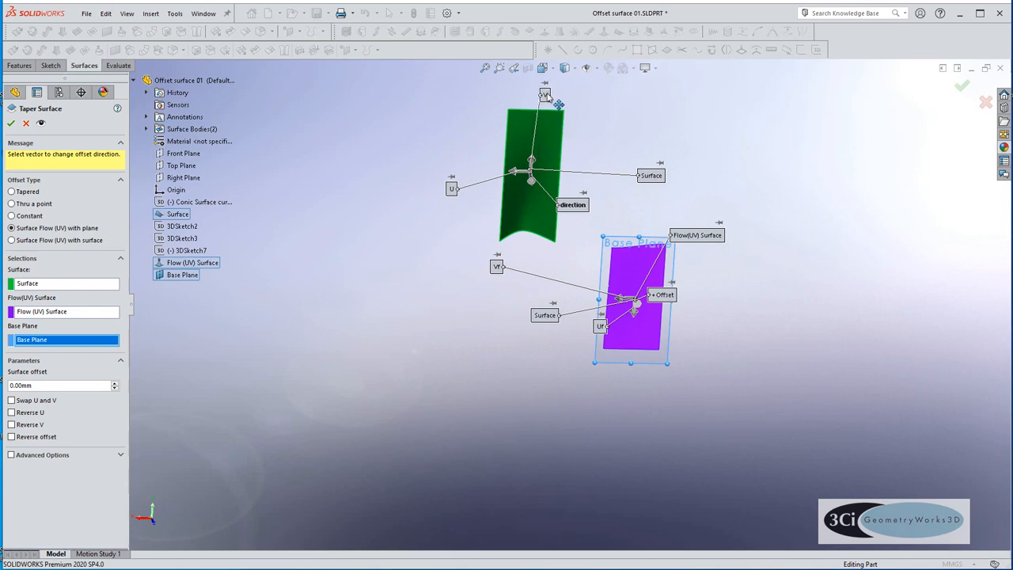
pyautogui.moveTo(504, 270); pyautogui.dragTo(561, 283)
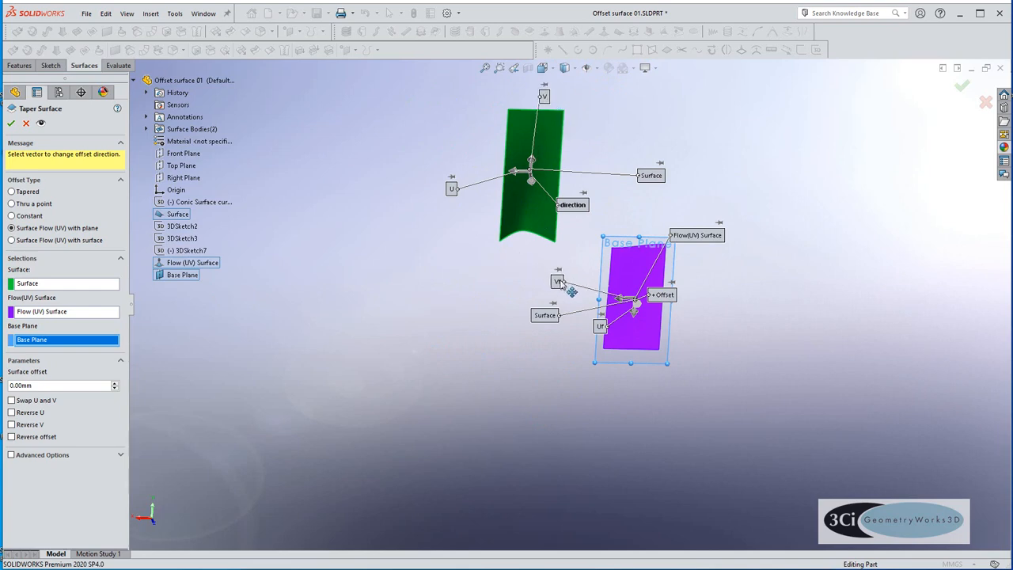
pyautogui.moveTo(599, 328); pyautogui.dragTo(629, 417)
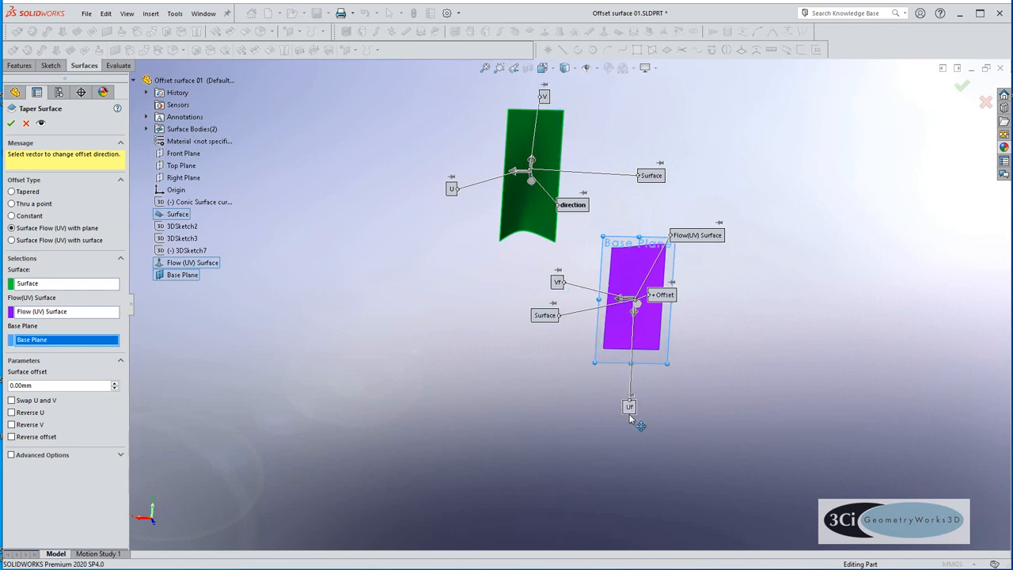
pyautogui.moveTo(574, 391); pyautogui.dragTo(595, 335, button='middle')
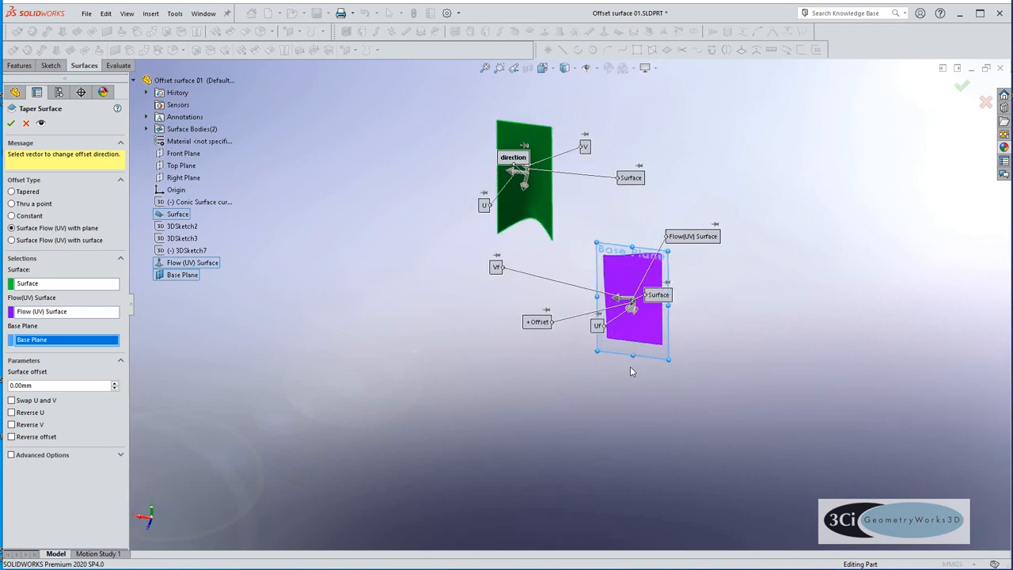
pyautogui.scroll(-3, 631, 310)
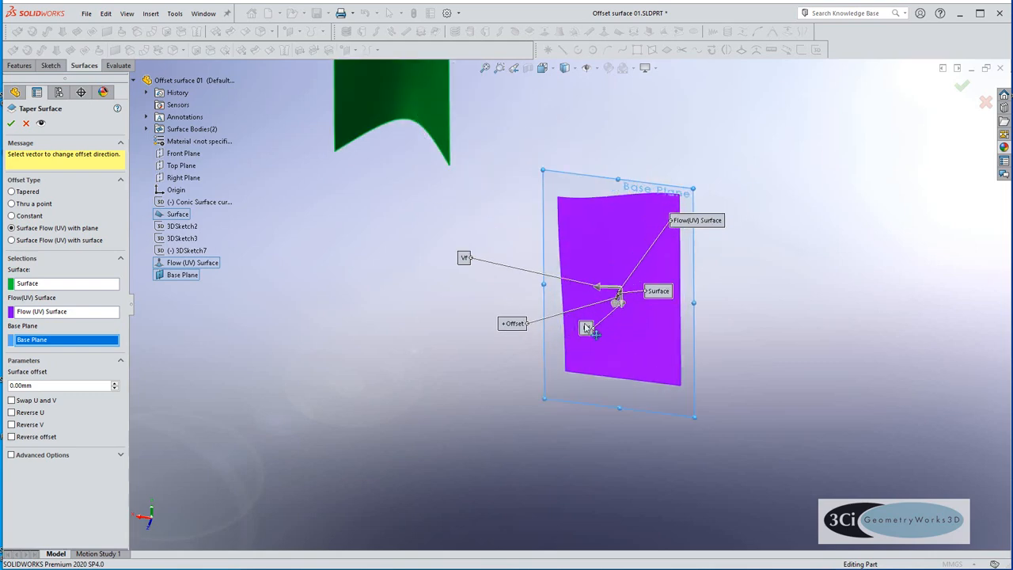
pyautogui.scroll(5, 462, 242)
pyautogui.scroll(-2, 479, 176)
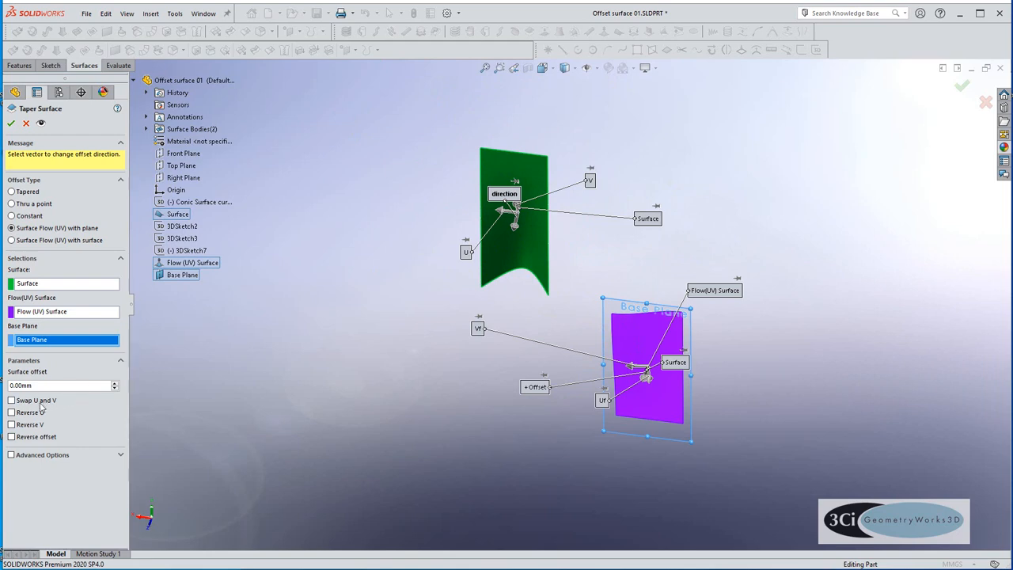
# - Swap U and V for the flow surface, separate the U and Uf callouts to compare their directions, and preview the taper
pyautogui.click(41, 402)
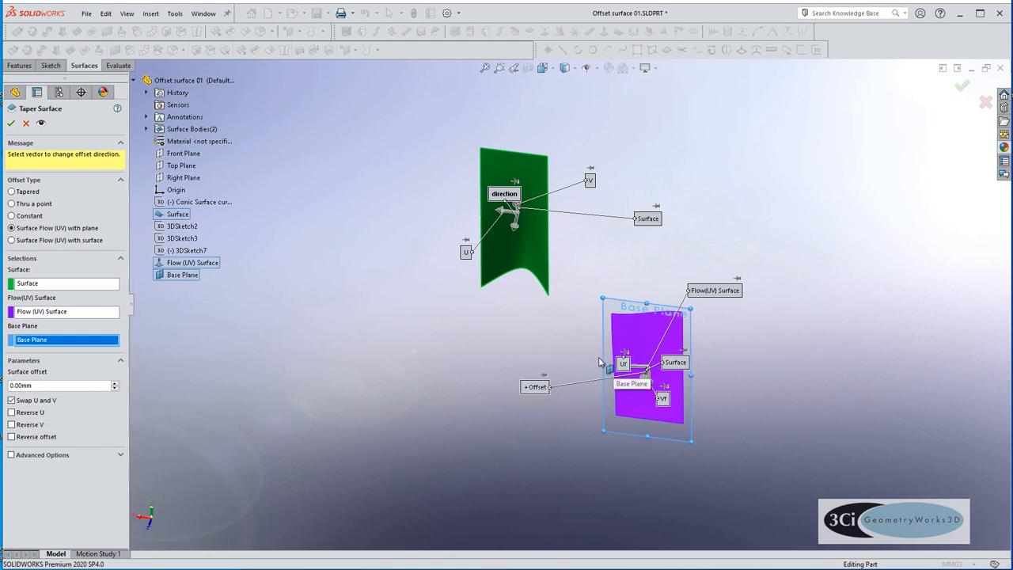
pyautogui.moveTo(465, 253); pyautogui.dragTo(419, 214)
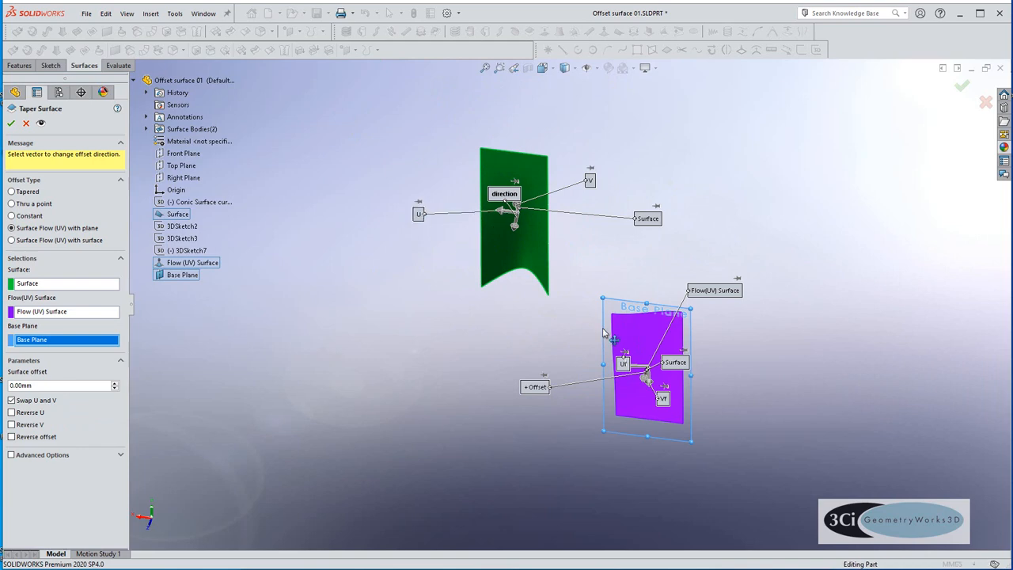
pyautogui.moveTo(623, 364); pyautogui.dragTo(521, 351)
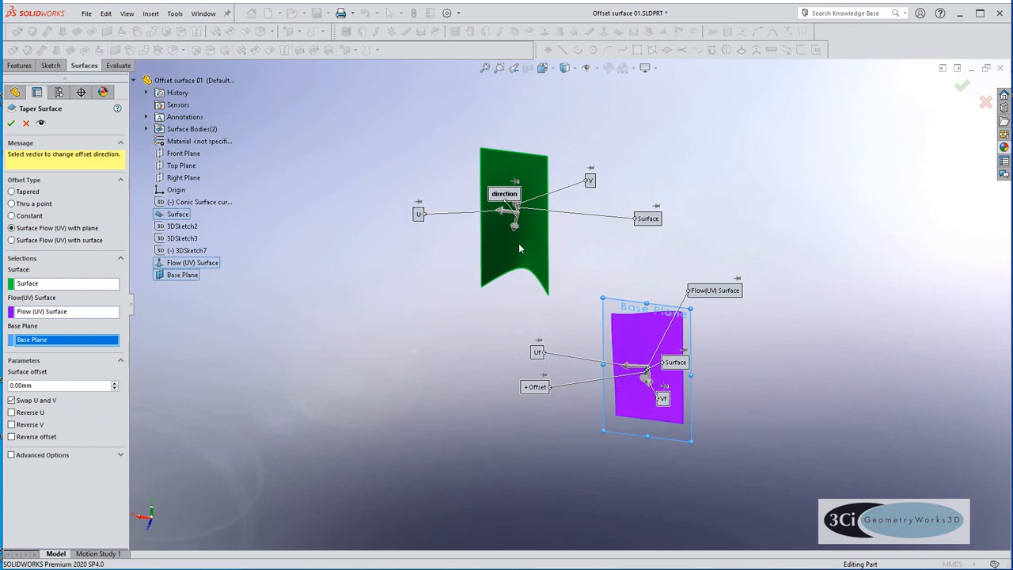
pyautogui.click(41, 125)
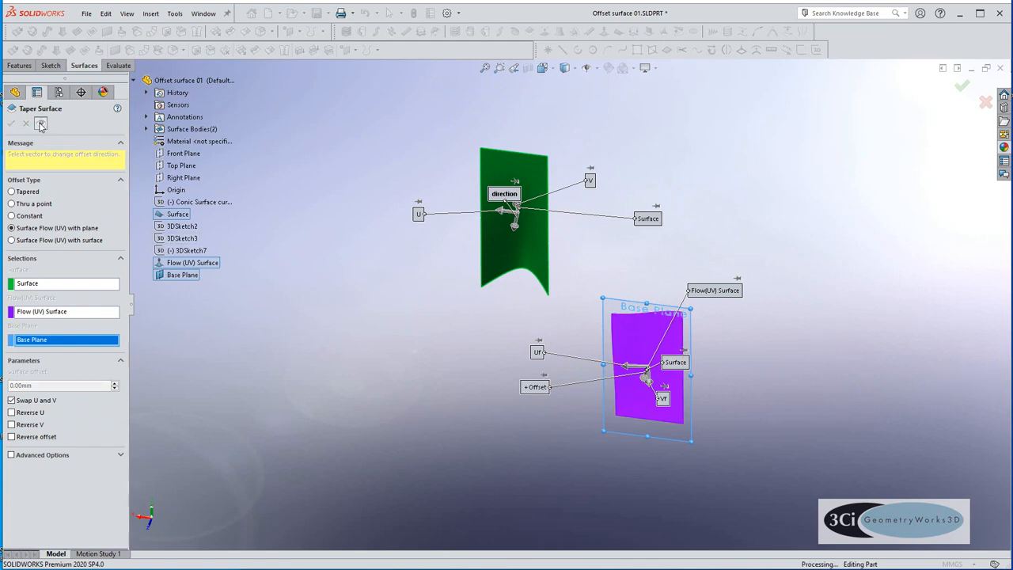
# - Preview the taper surface with the offset reversed, restore the original offset direction and accept the feature
pyautogui.click(12, 437)
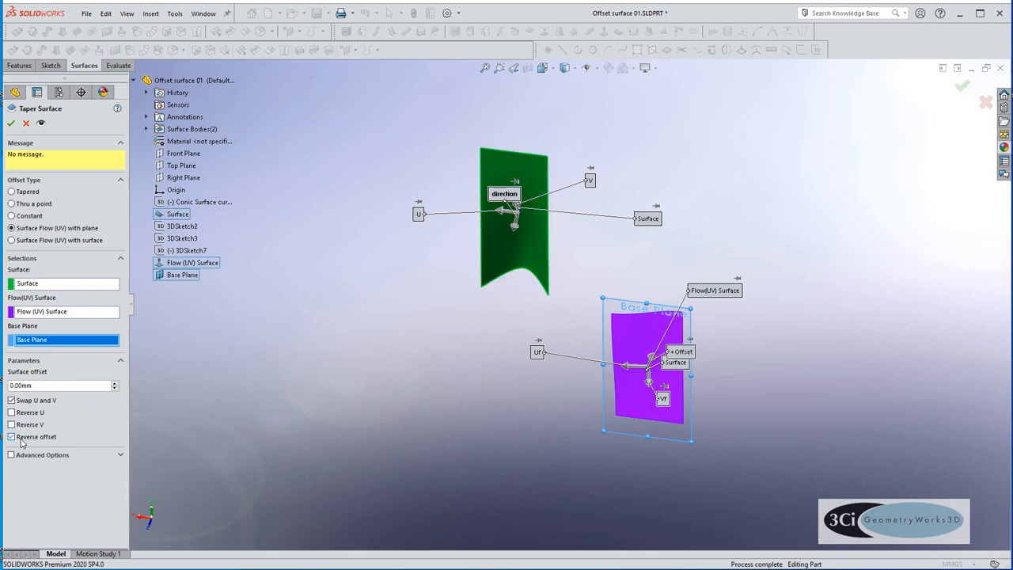
pyautogui.click(41, 123)
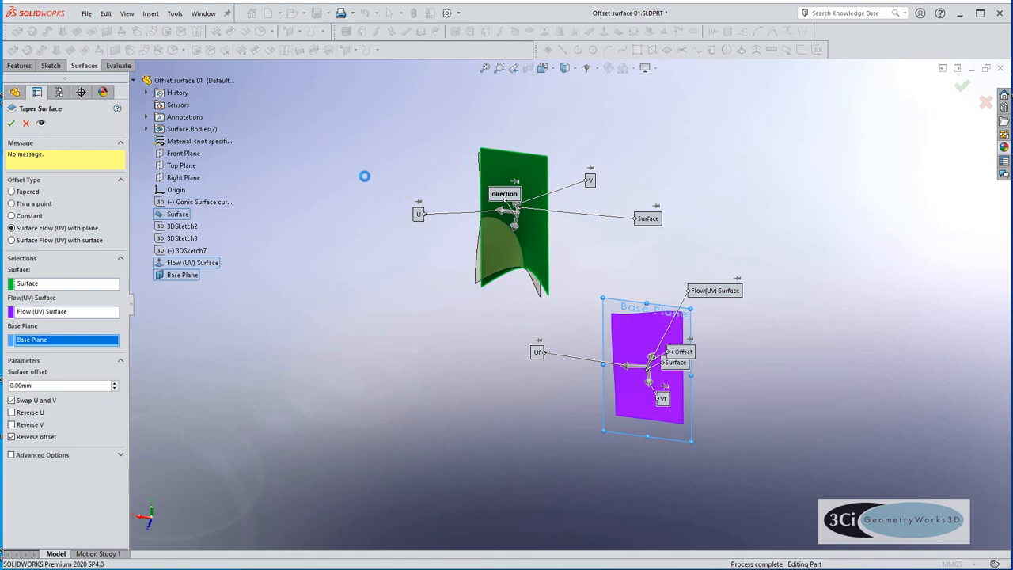
pyautogui.moveTo(544, 342); pyautogui.dragTo(550, 264, button='middle')
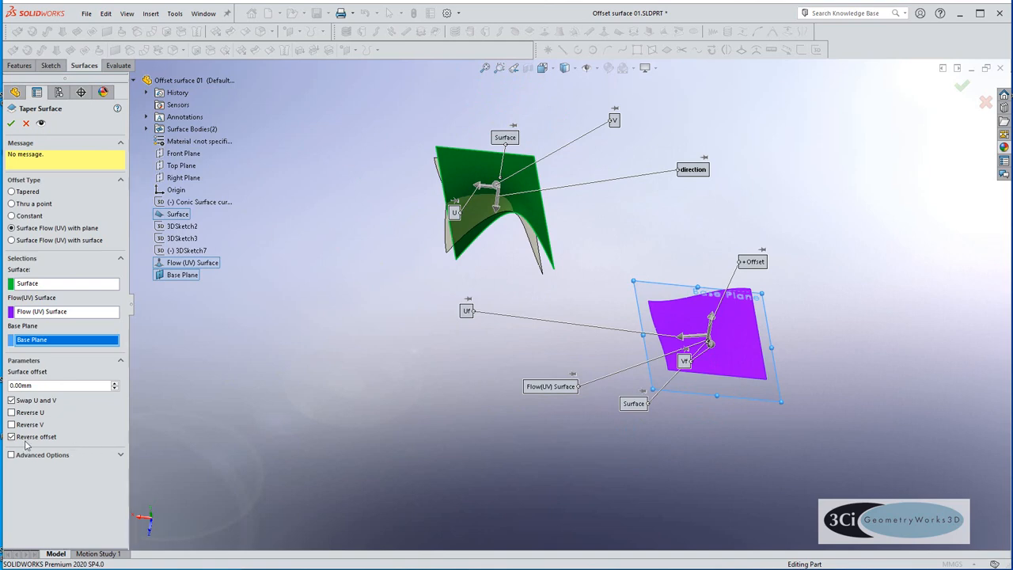
pyautogui.click(26, 437)
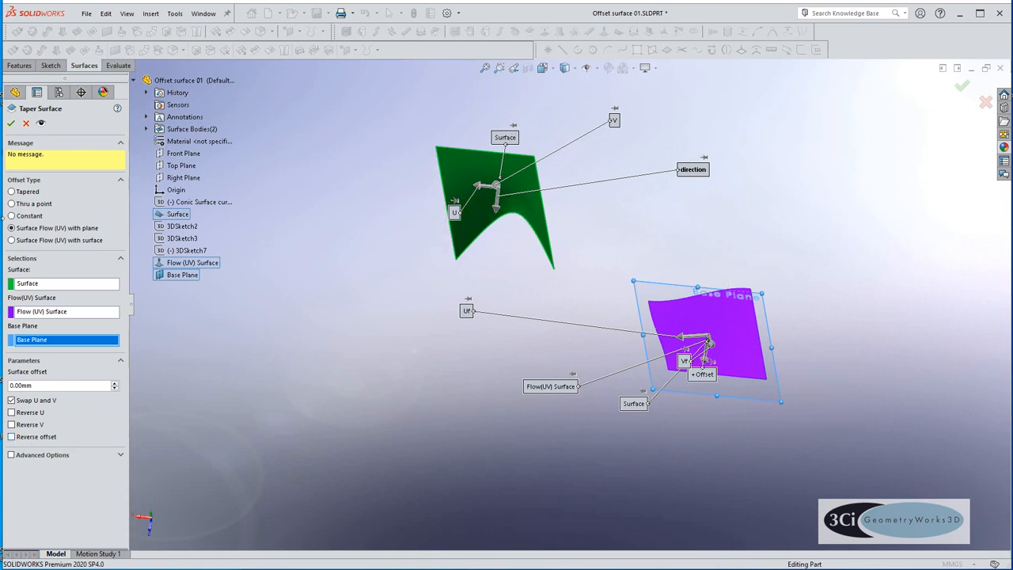
pyautogui.click(11, 123)
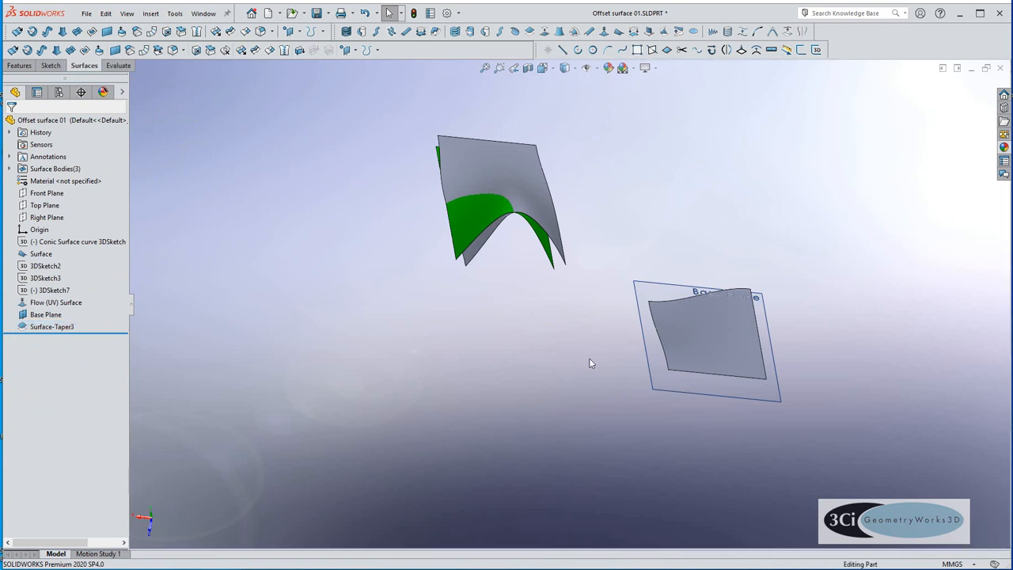
# - Edit the Base Plane and set its offset distance from the Front Plane to 0 mm
pyautogui.moveTo(589, 358); pyautogui.dragTo(619, 334, button='middle')
pyautogui.click(740, 340)
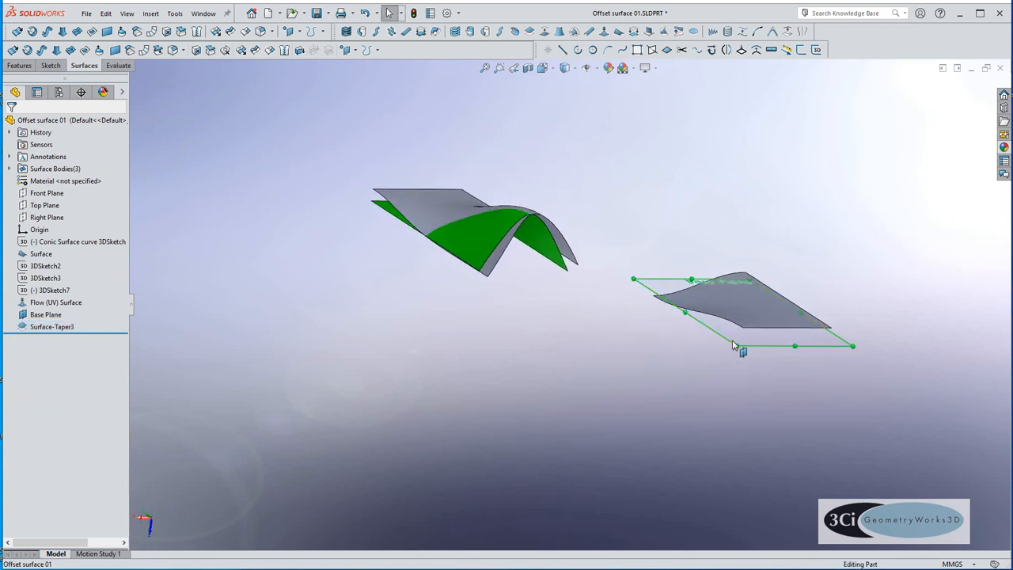
pyautogui.rightClick(740, 345)
pyautogui.click(744, 321)
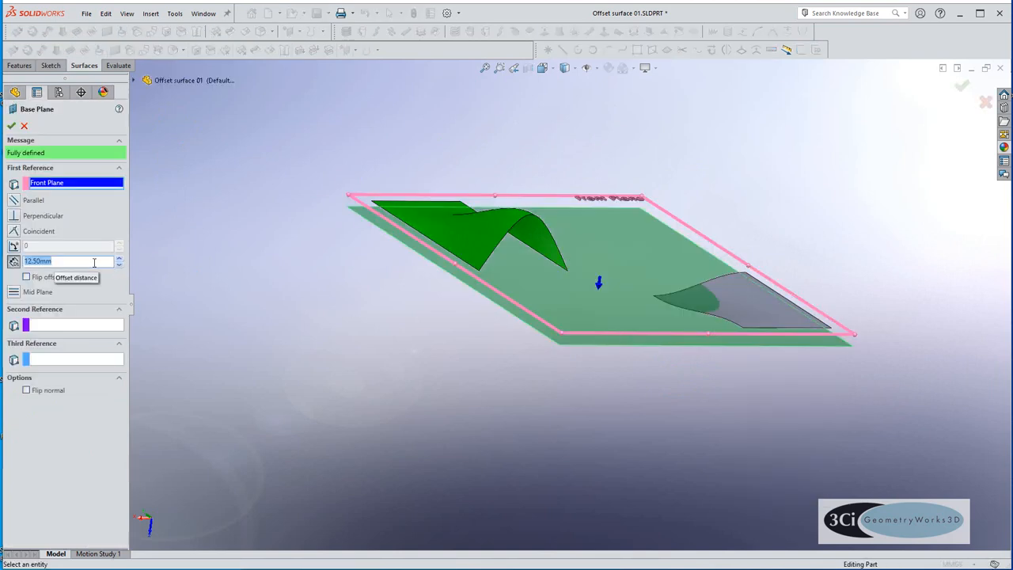
pyautogui.write('0')
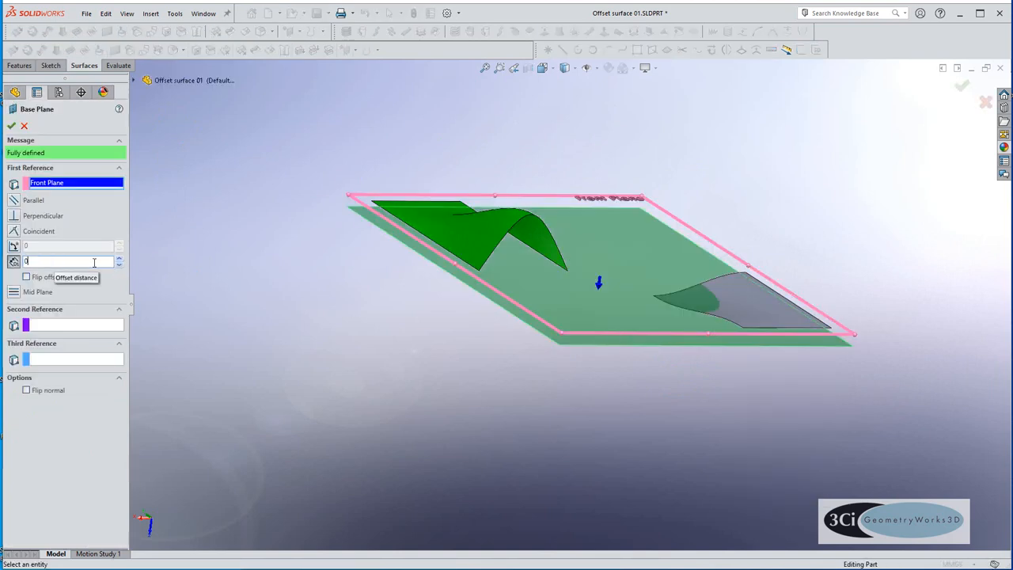
pyautogui.click(11, 126)
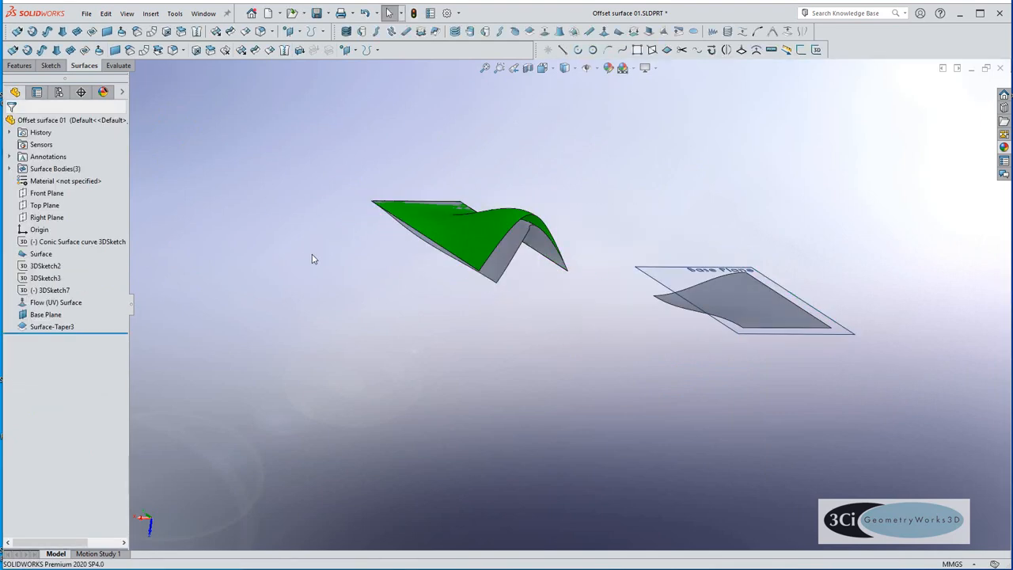
# - Edit the taper surface to reverse its offset, preview it and accept the feature
pyautogui.click(519, 263)
pyautogui.rightClick(515, 255)
pyautogui.click(520, 219)
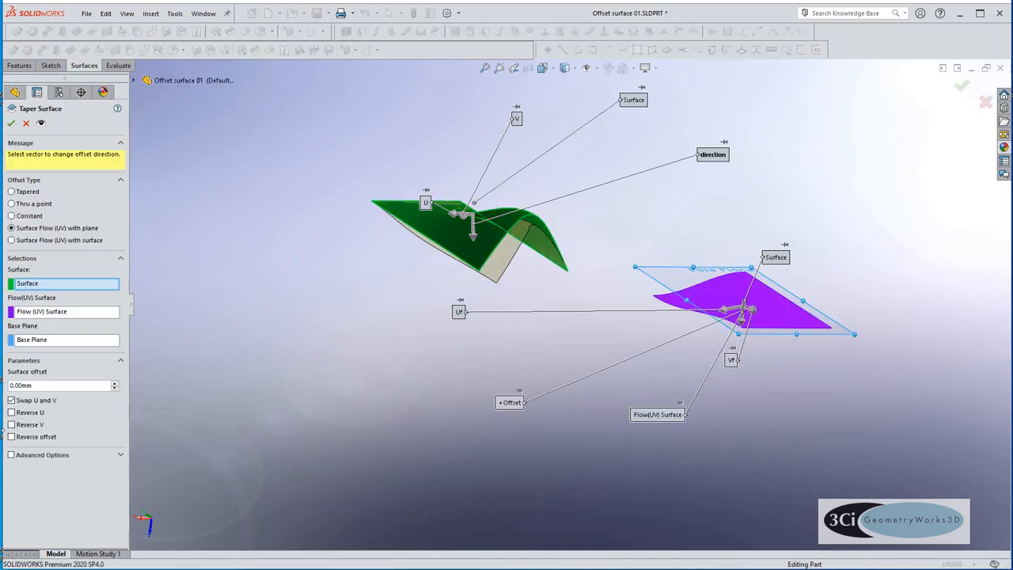
pyautogui.click(14, 439)
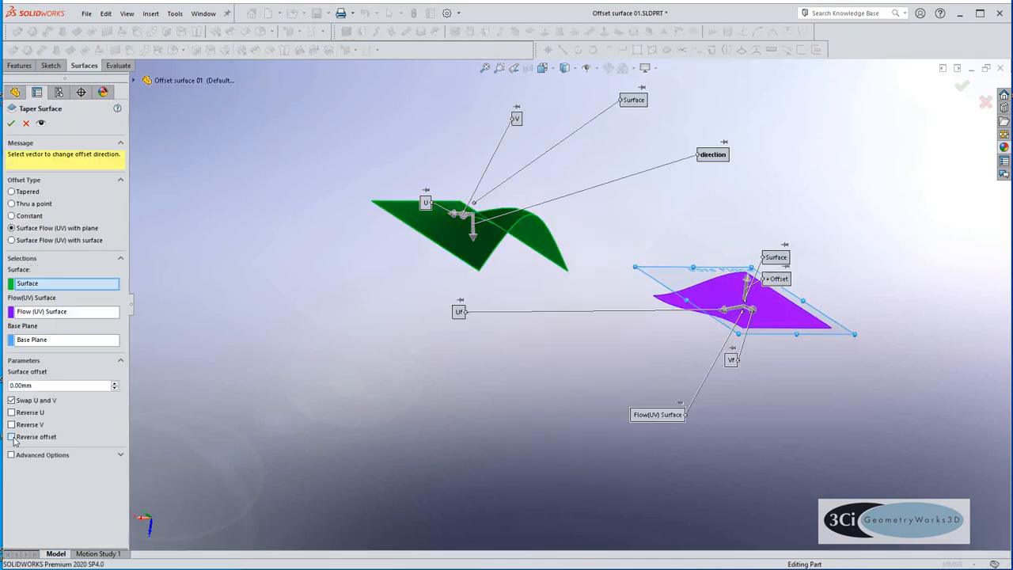
pyautogui.click(41, 124)
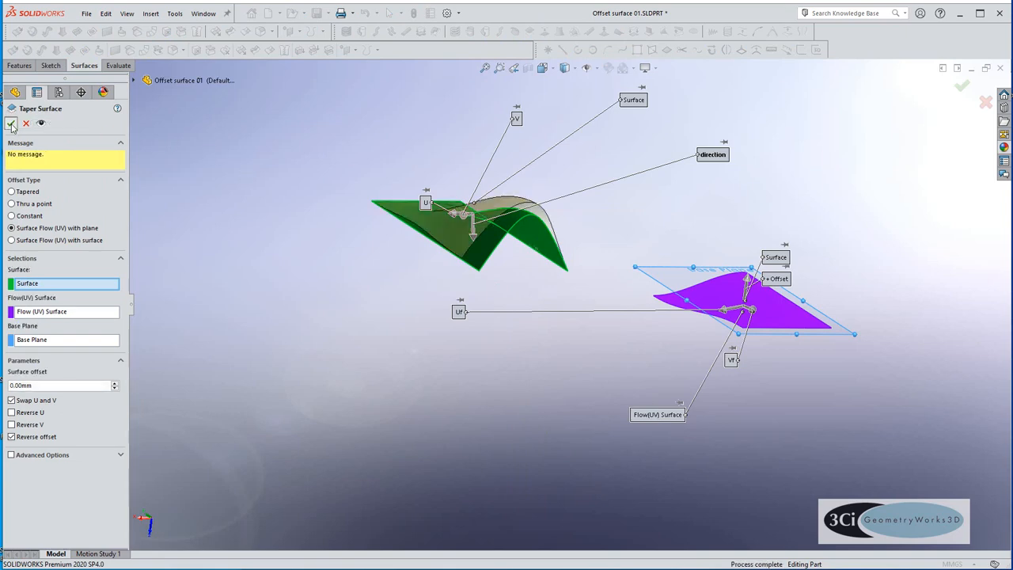
pyautogui.click(11, 124)
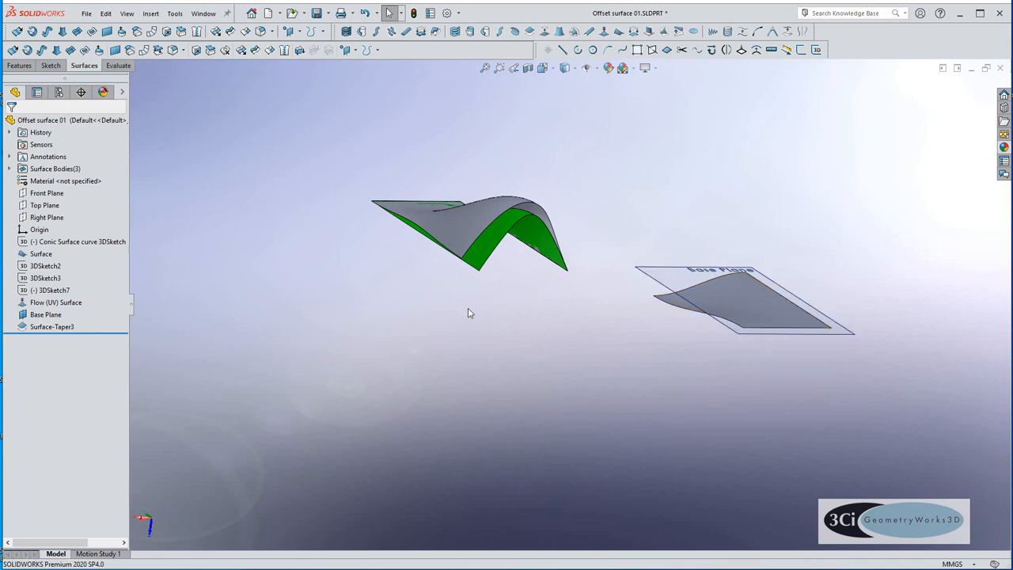
pyautogui.moveTo(471, 310); pyautogui.dragTo(406, 336, button='middle')
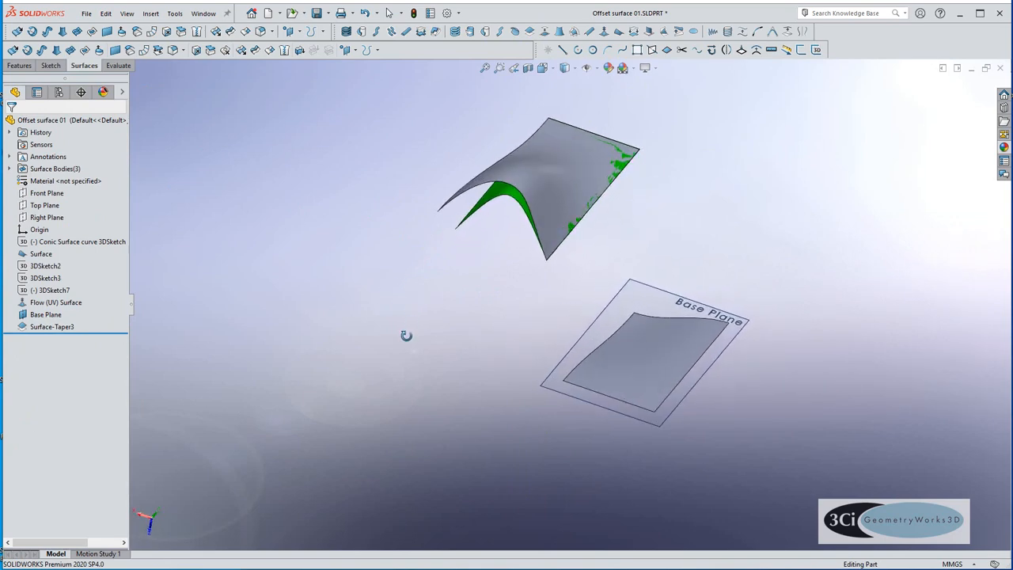
pyautogui.press('Escape')
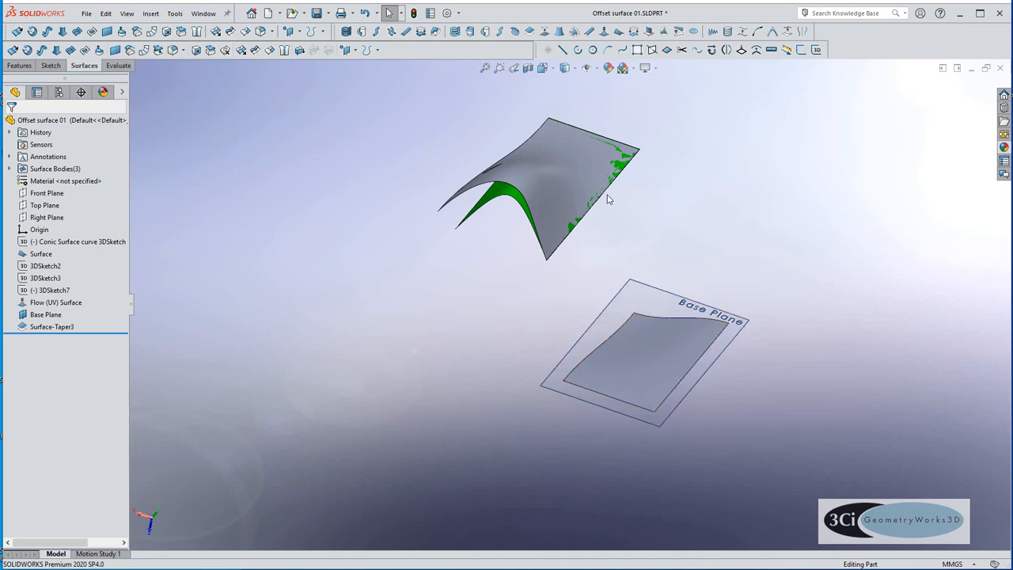
# - Open the taper surface for editing and move the V and Vf callouts apart to compare the two vector directions
pyautogui.click(518, 167)
pyautogui.rightClick(517, 167)
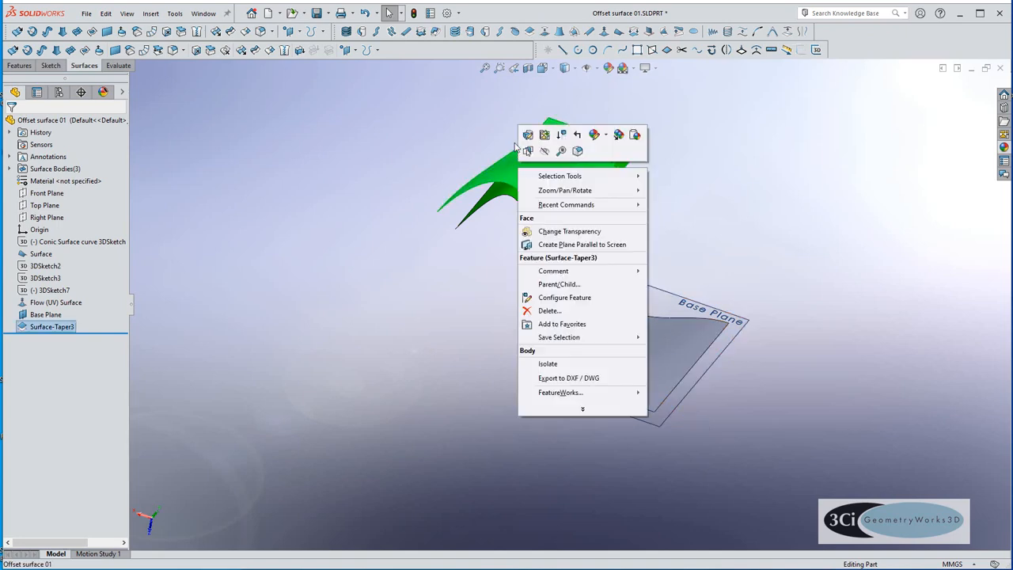
pyautogui.click(528, 136)
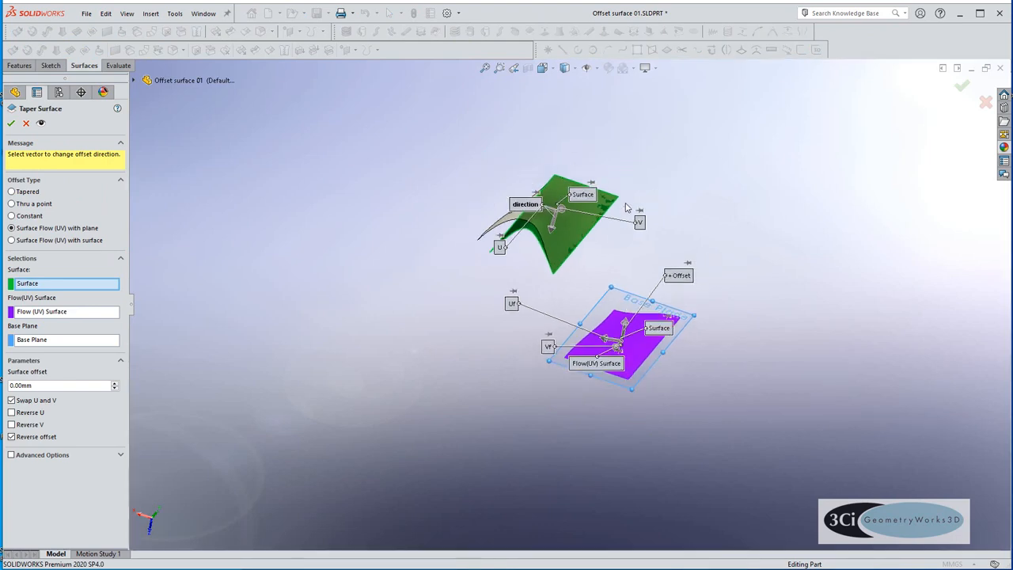
pyautogui.scroll(-3, 621, 216)
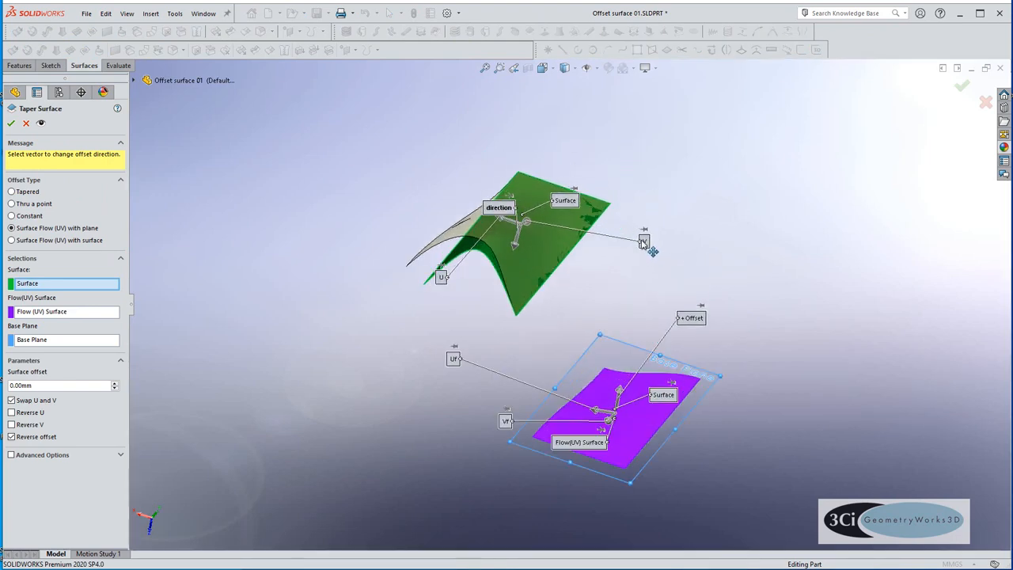
pyautogui.moveTo(645, 244); pyautogui.dragTo(672, 156)
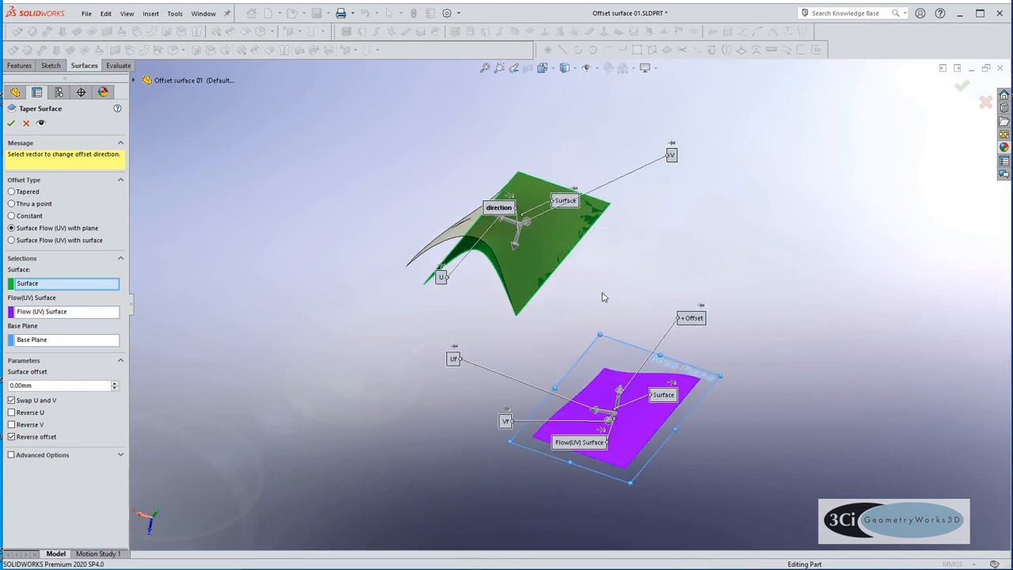
pyautogui.moveTo(631, 432); pyautogui.dragTo(585, 428, button='middle')
pyautogui.moveTo(510, 410); pyautogui.dragTo(493, 459)
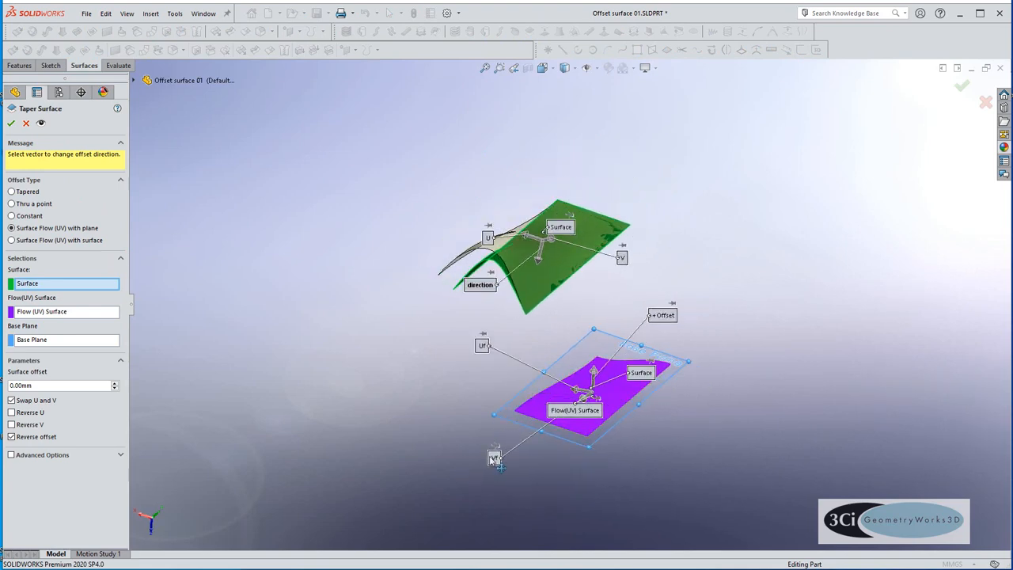
# - Reverse the flow surface's V direction and accept the taper surface
pyautogui.click(30, 425)
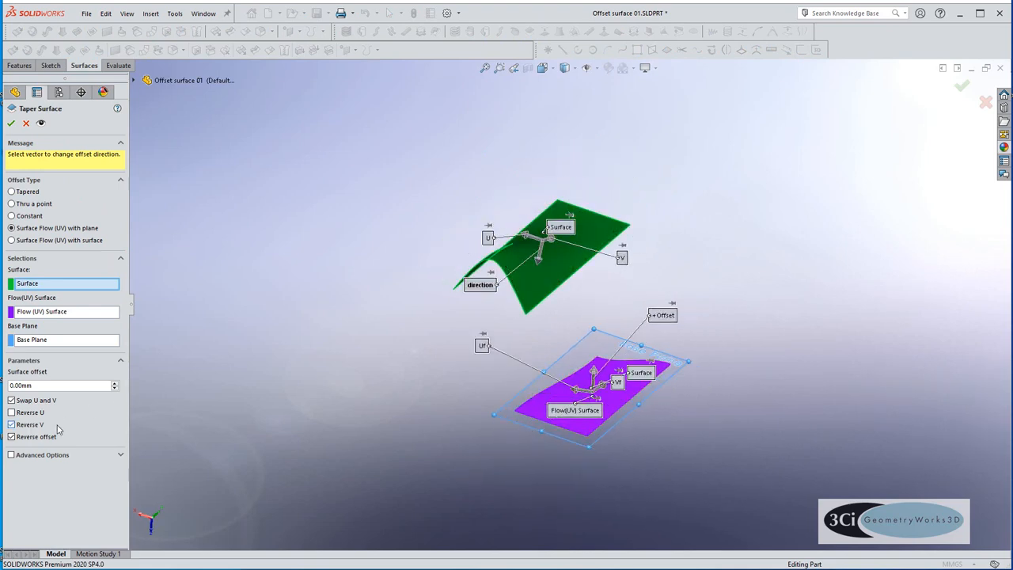
pyautogui.moveTo(695, 410); pyautogui.dragTo(700, 440, button='middle')
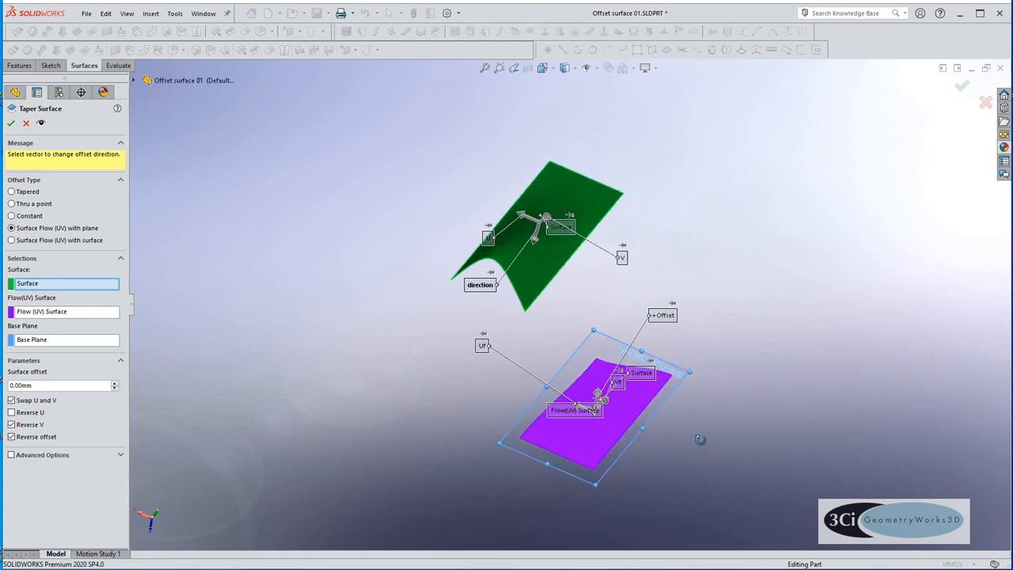
pyautogui.click(11, 124)
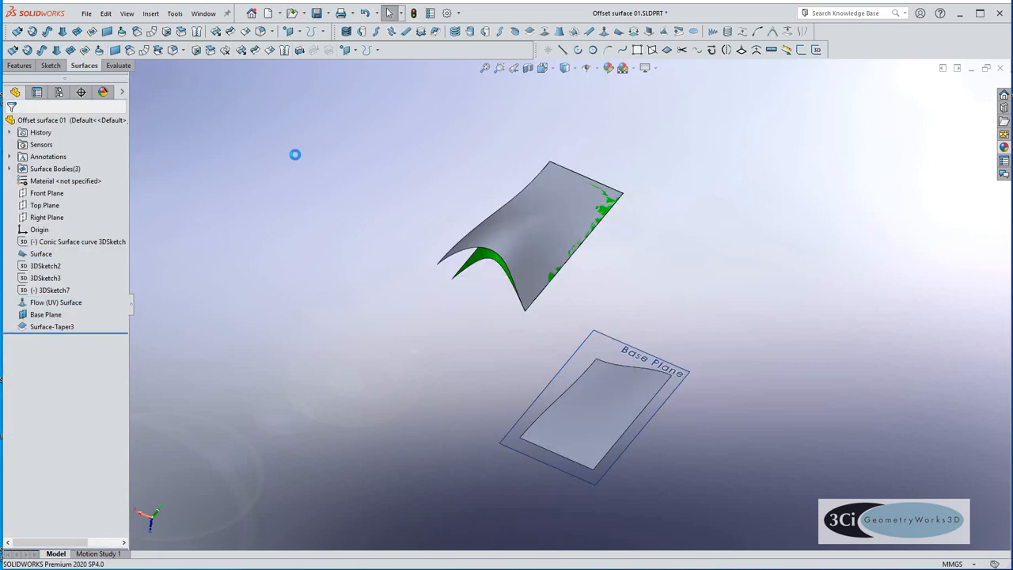
# - Measure the distance from the flow surface's corner to the Base Plane and between the corresponding corners of the original and taper surfaces
pyautogui.moveTo(420, 317); pyautogui.dragTo(482, 289, button='middle')
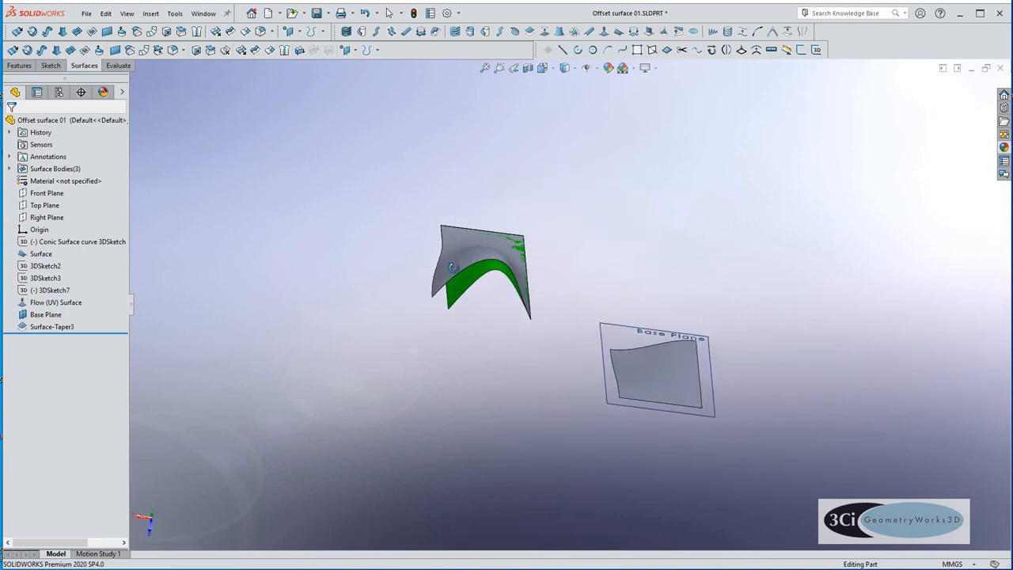
pyautogui.click(615, 332)
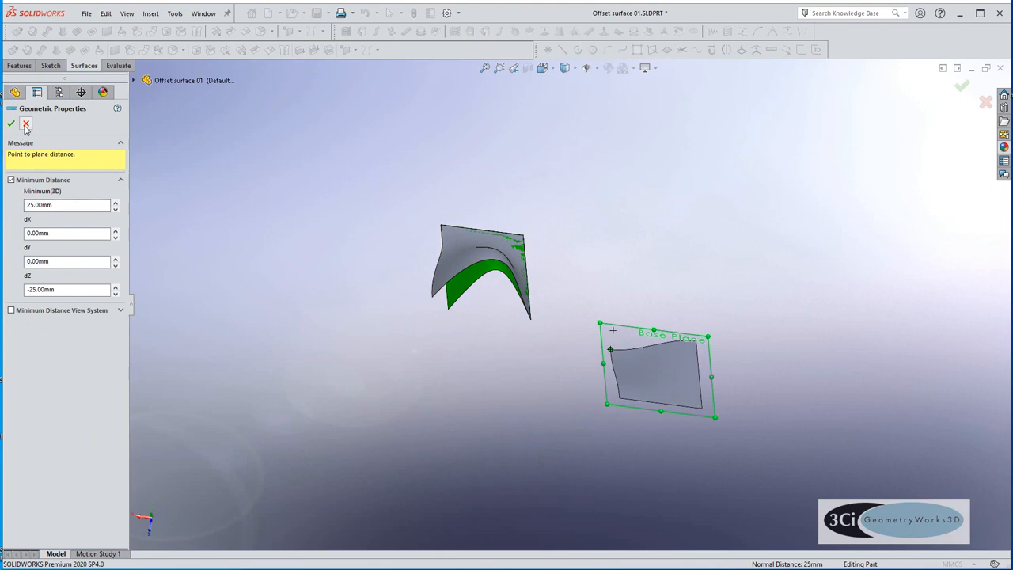
pyautogui.click(26, 125)
pyautogui.click(432, 298)
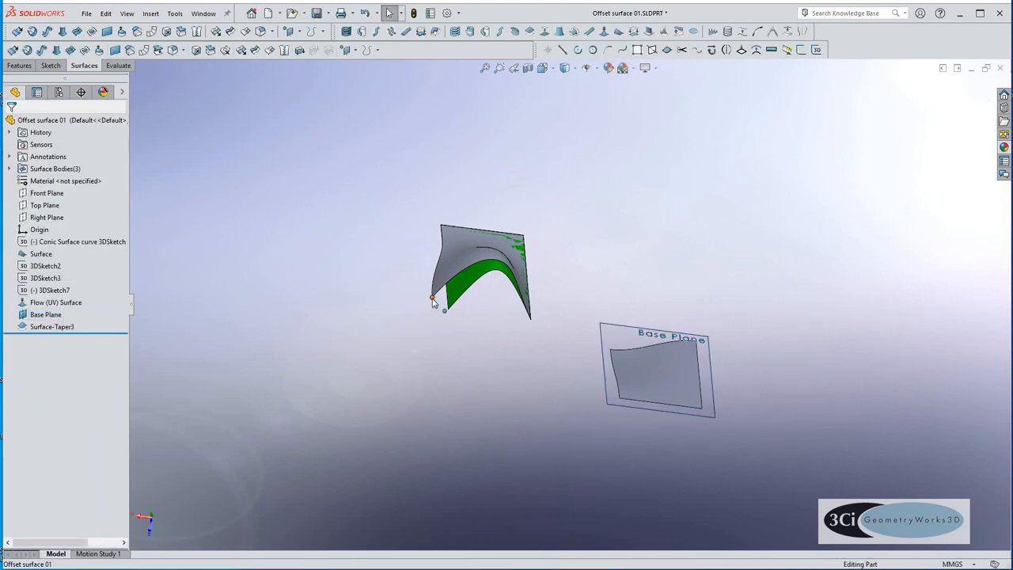
pyautogui.keyDown('ctrl'); pyautogui.click(448, 309); pyautogui.keyUp('ctrl')
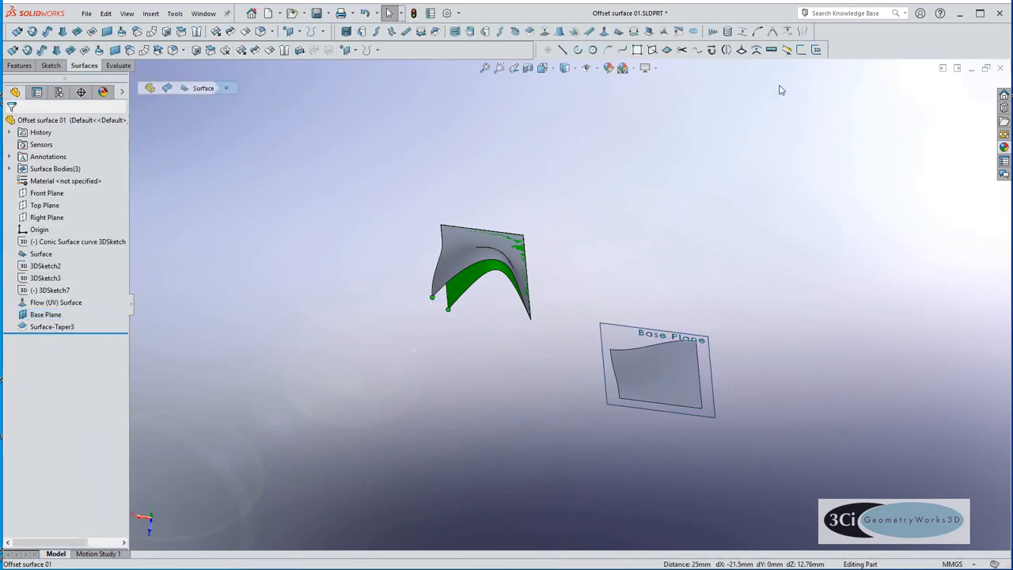
pyautogui.click(772, 51)
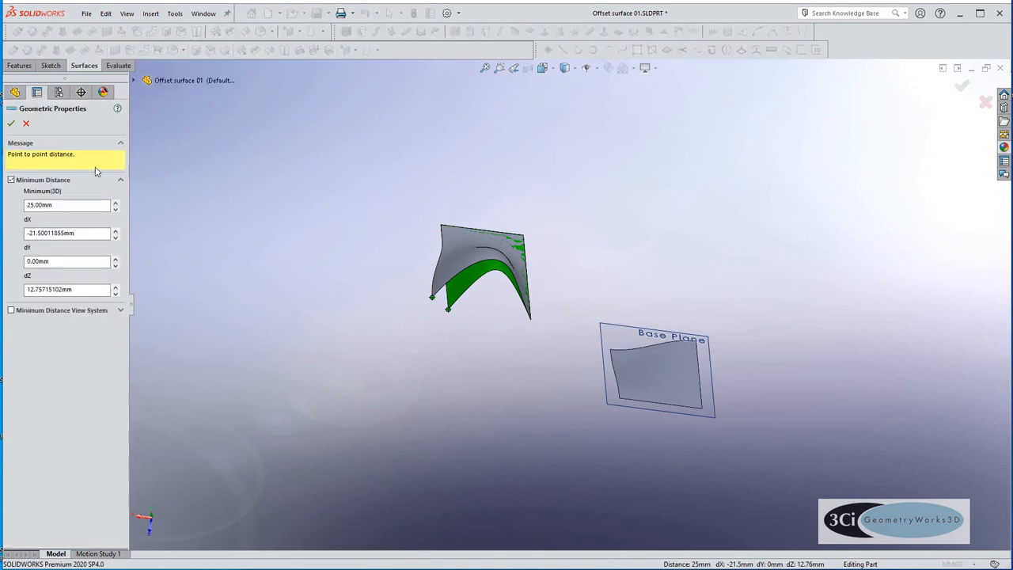
pyautogui.click(26, 125)
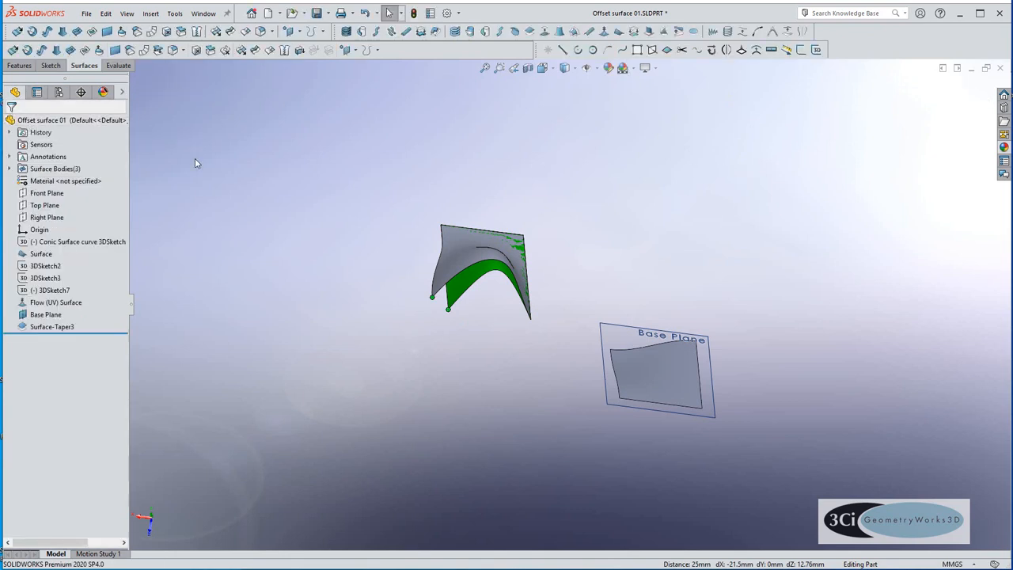
# - Edit the Flow (UV) Surface, replacing 3DSketch3 with 3DSketch7 as its grid of curves, and accept the rebuilt surface
pyautogui.rightClick(657, 363)
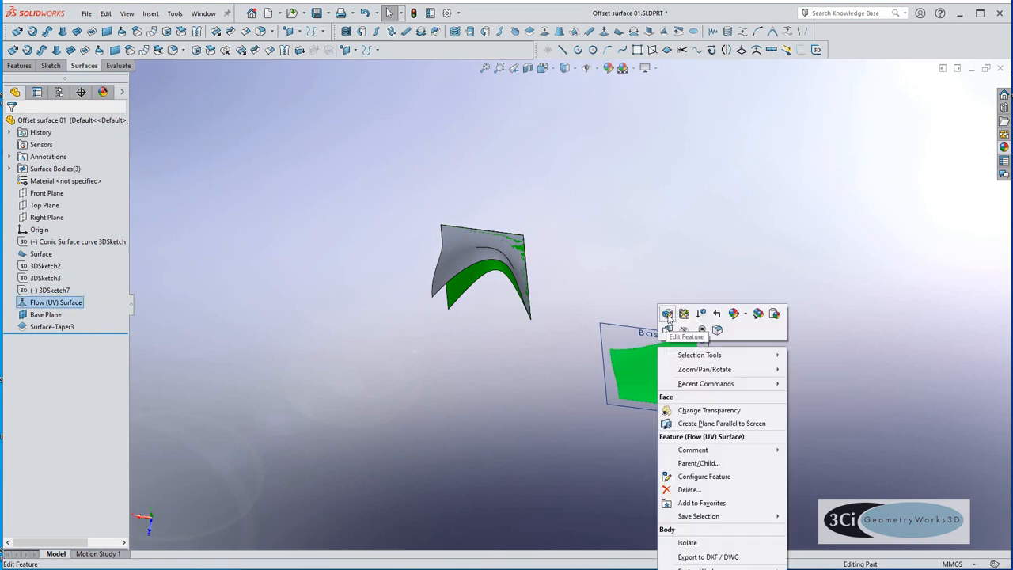
pyautogui.click(667, 314)
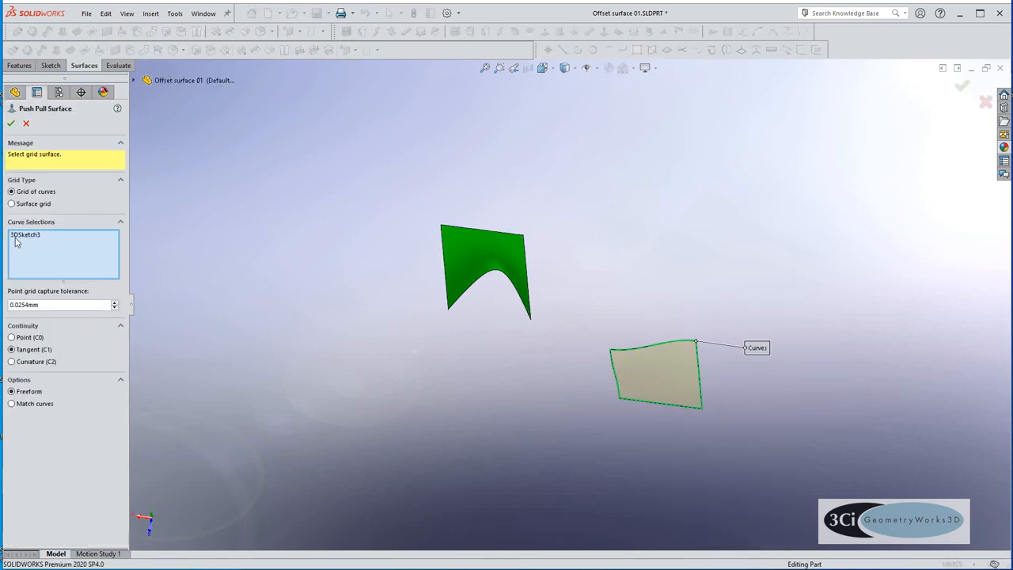
pyautogui.rightClick(16, 240)
pyautogui.click(38, 238)
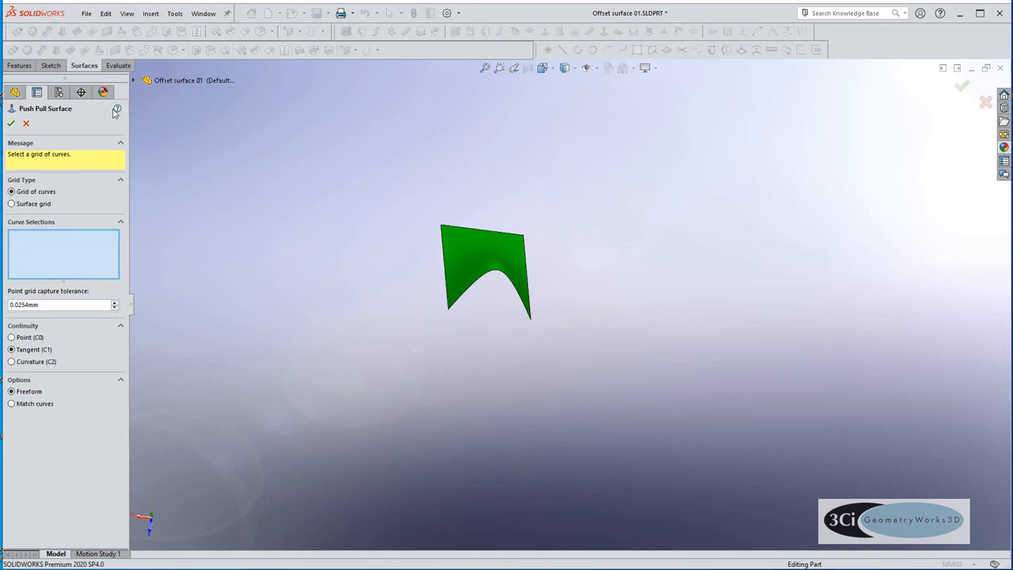
pyautogui.click(170, 80)
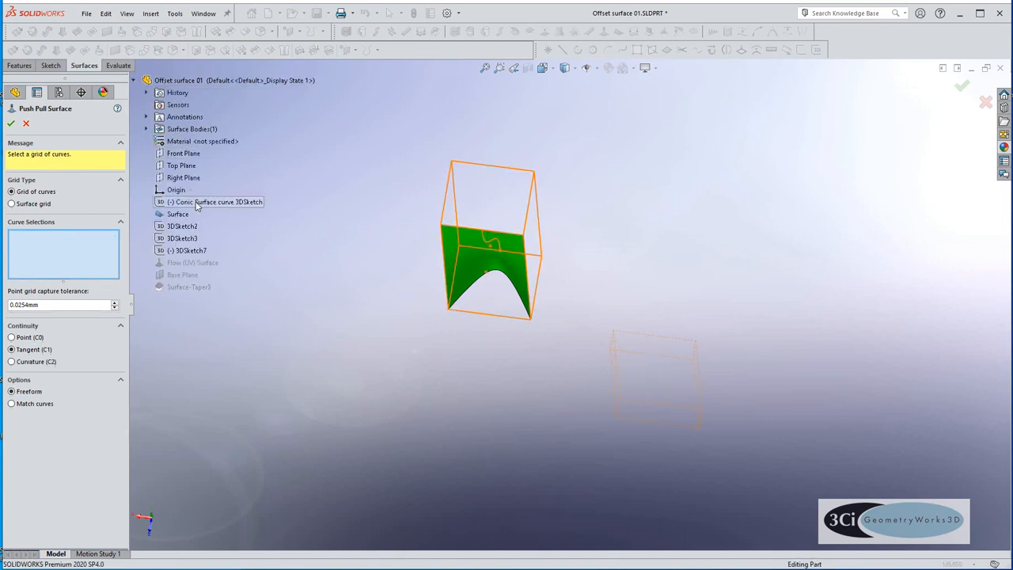
pyautogui.click(187, 251)
pyautogui.click(10, 124)
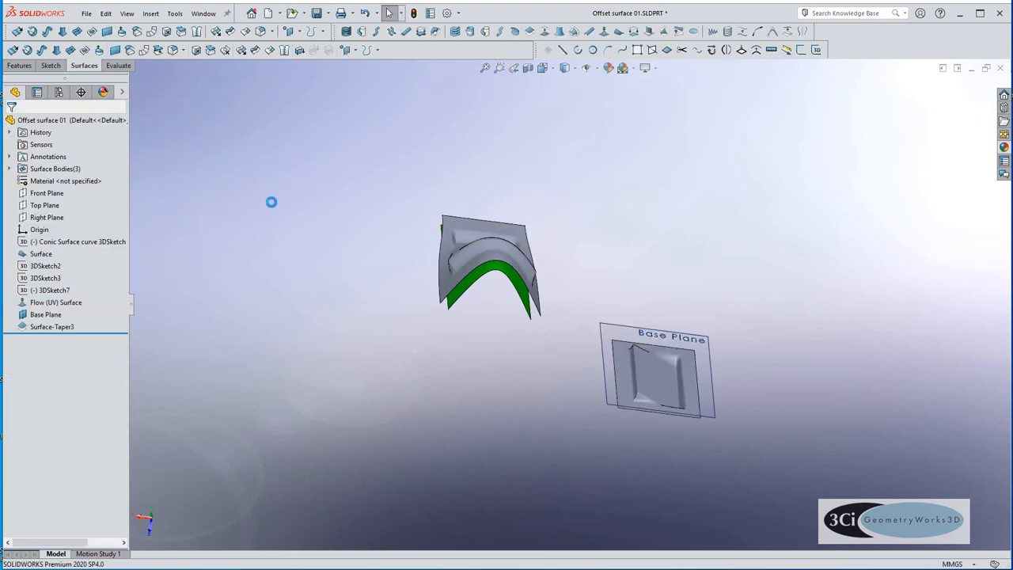
pyautogui.moveTo(501, 339); pyautogui.dragTo(409, 451, button='middle')
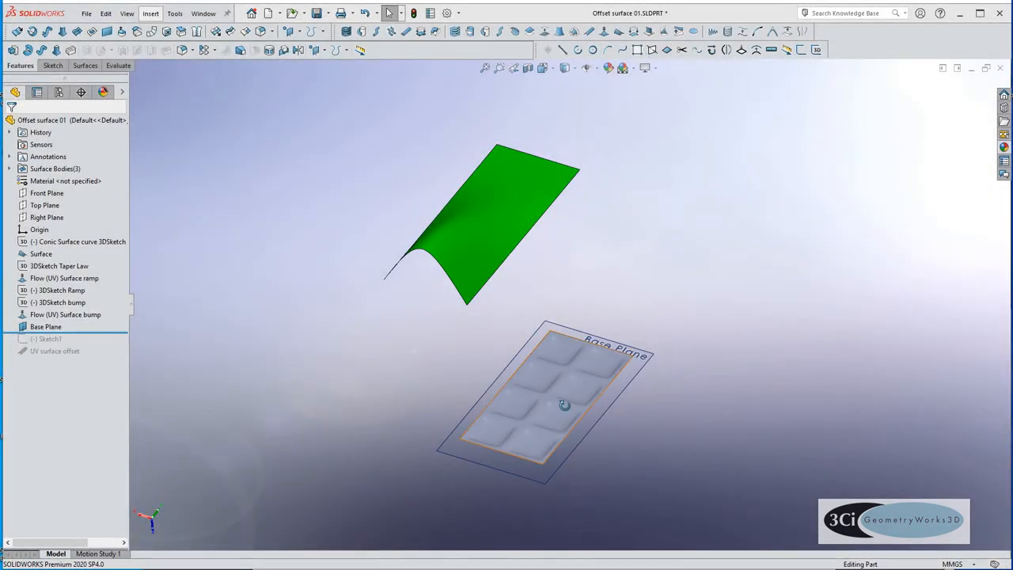
# - Set up a Taper Surface of type Surface Flow (UV) with plane from Surface, Flow (UV) Surface bump and Base Plane
pyautogui.moveTo(565, 407); pyautogui.dragTo(530, 324, button='middle')
pyautogui.scroll(-4, 560, 387)
pyautogui.scroll(4, 539, 429)
pyautogui.scroll(-2, 523, 307)
pyautogui.scroll(4, 493, 210)
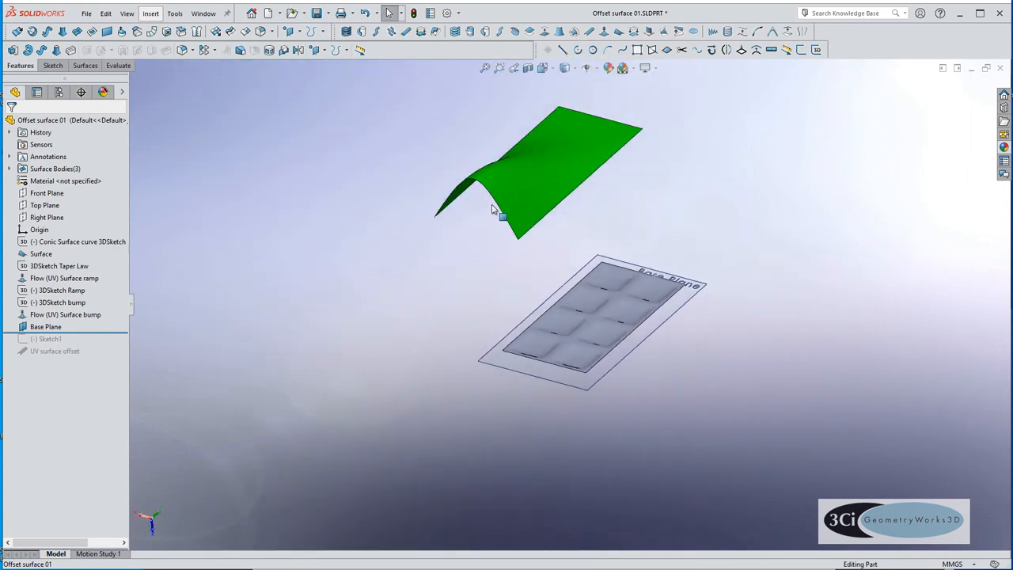
pyautogui.scroll(-2, 541, 207)
pyautogui.scroll(-1, 547, 216)
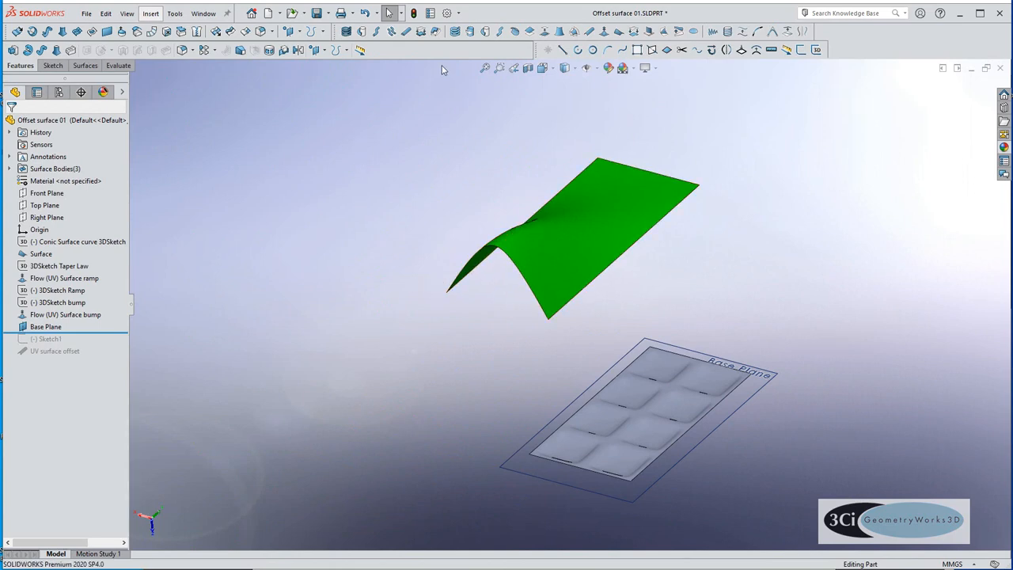
pyautogui.click(523, 34)
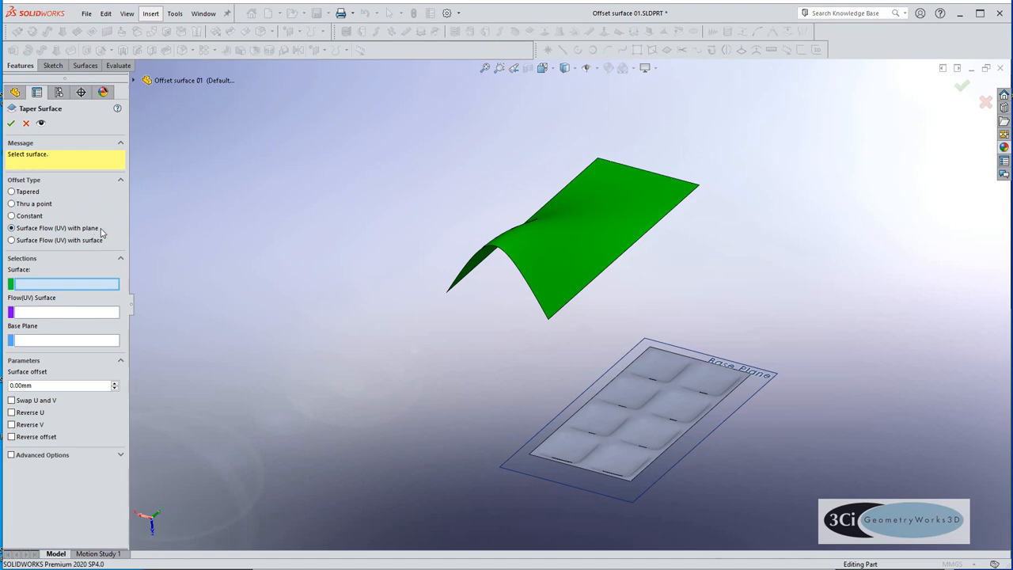
pyautogui.click(145, 82)
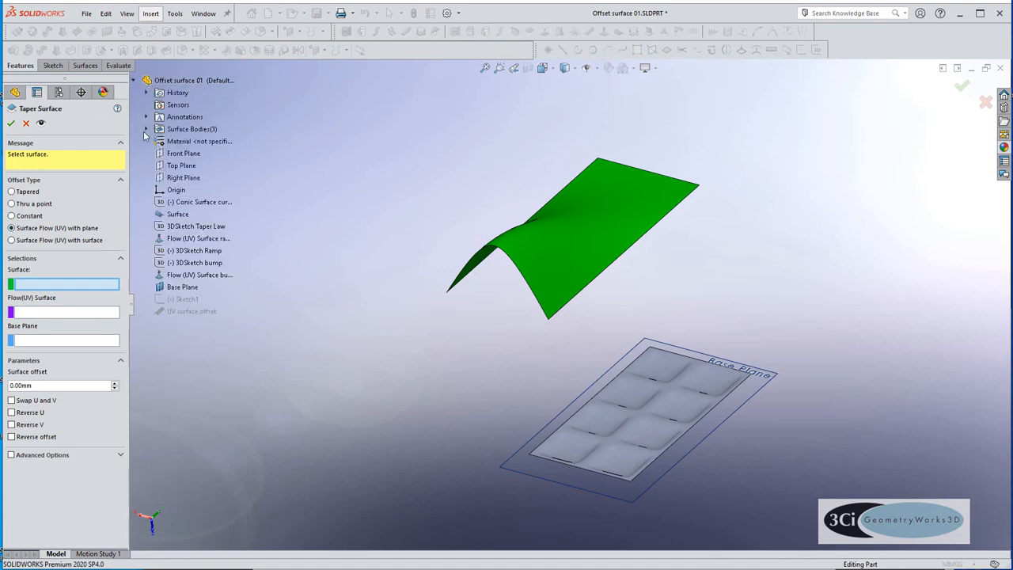
pyautogui.click(169, 215)
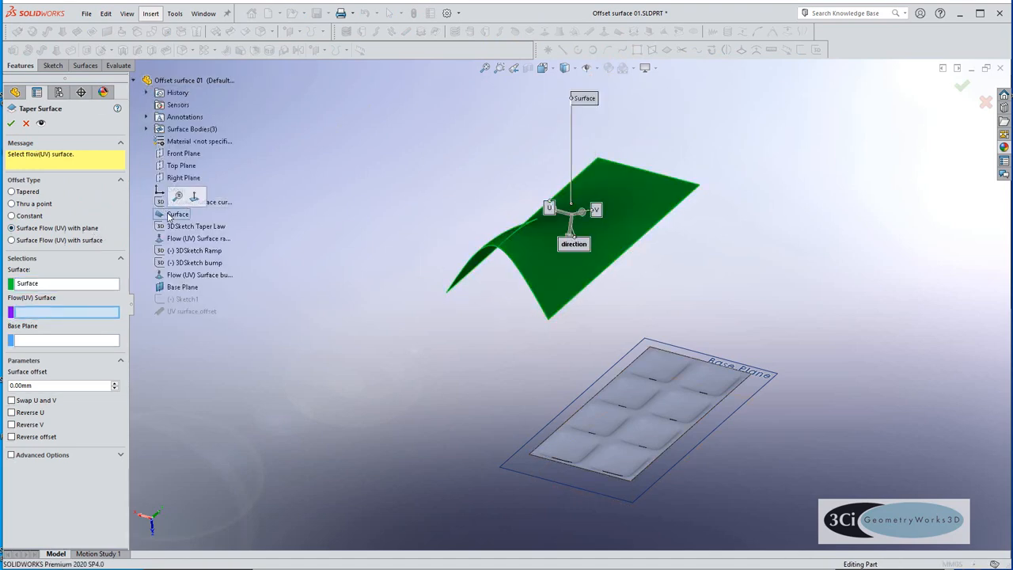
pyautogui.click(178, 279)
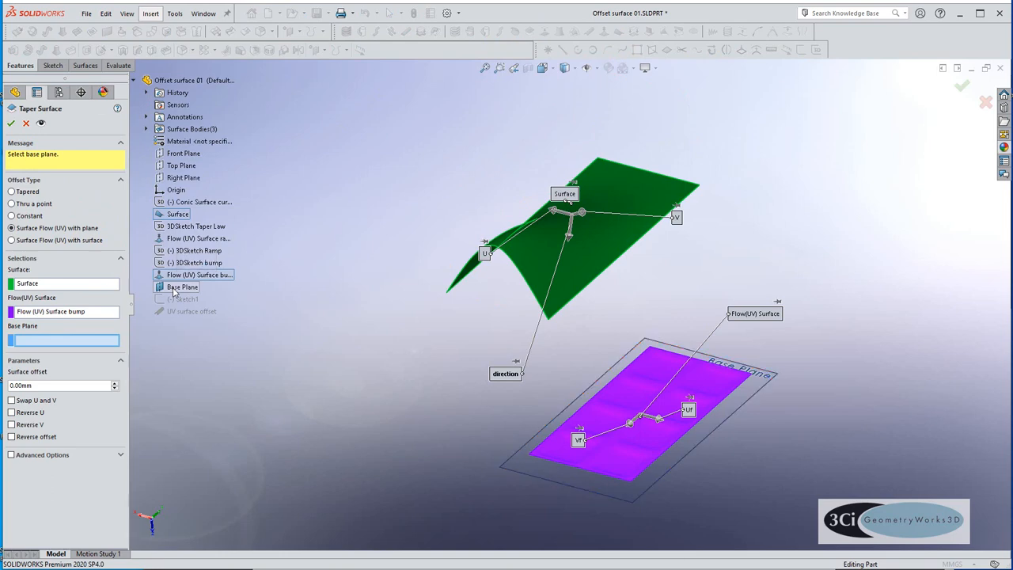
pyautogui.click(175, 288)
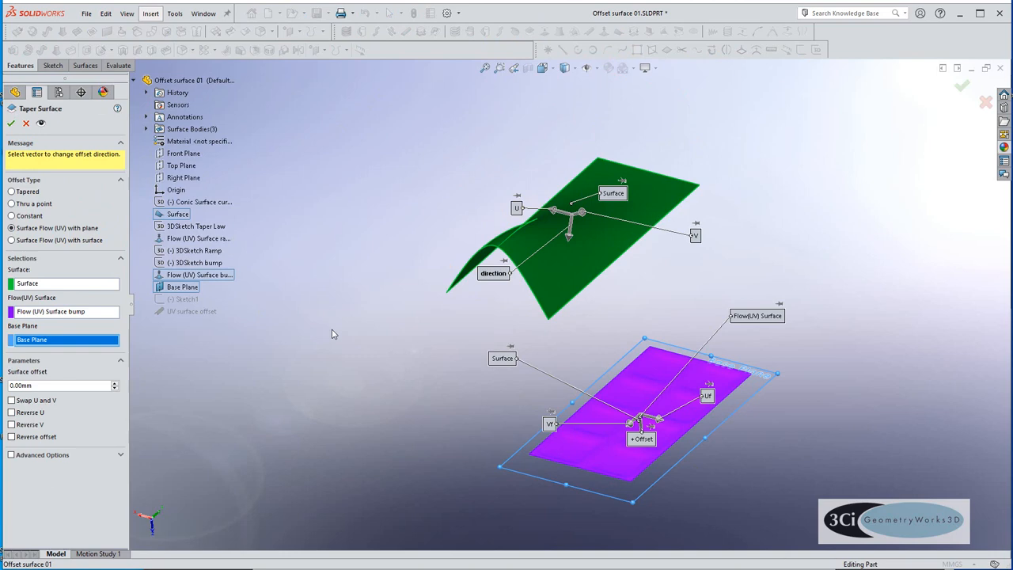
# - Preview and accept the bump-driven taper surface, then examine its shape up close
pyautogui.moveTo(572, 203); pyautogui.dragTo(519, 222, button='middle')
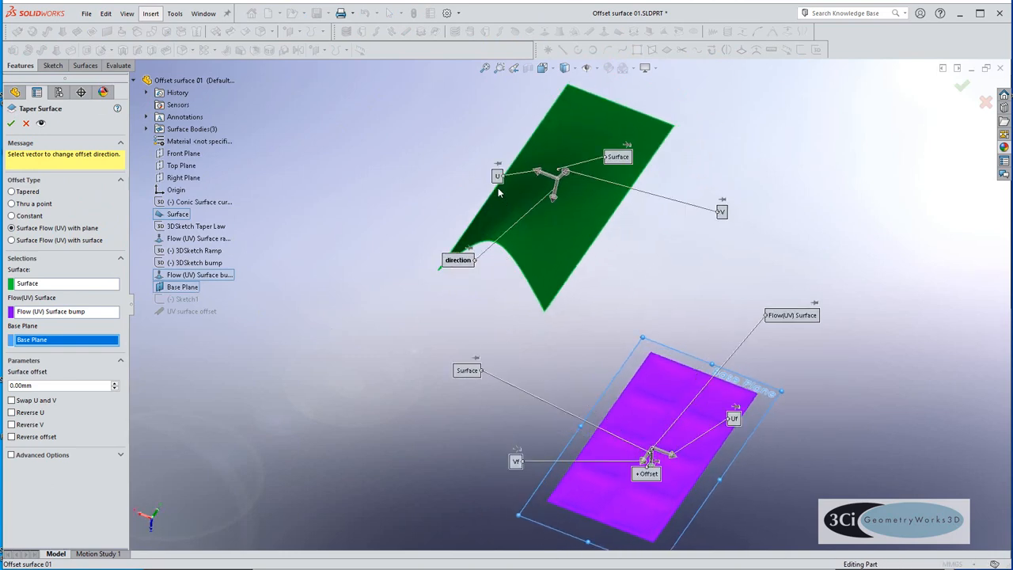
pyautogui.moveTo(489, 386); pyautogui.dragTo(491, 361, button='middle')
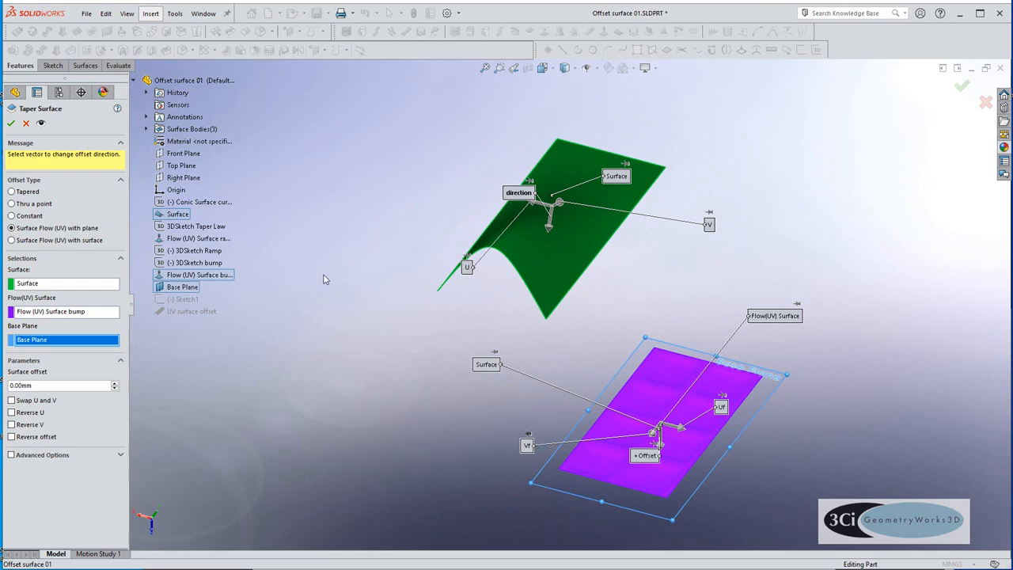
pyautogui.click(40, 124)
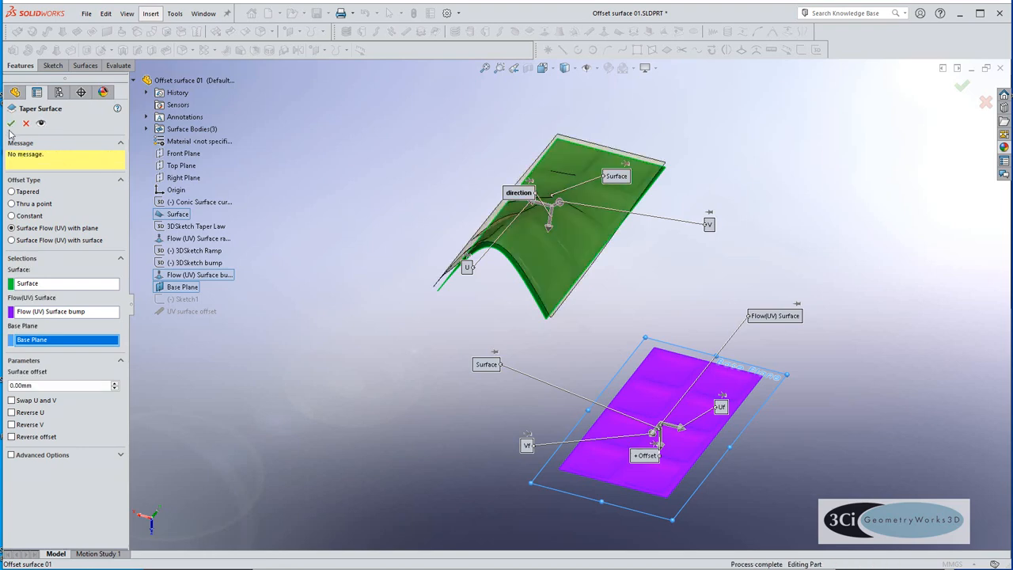
pyautogui.click(11, 124)
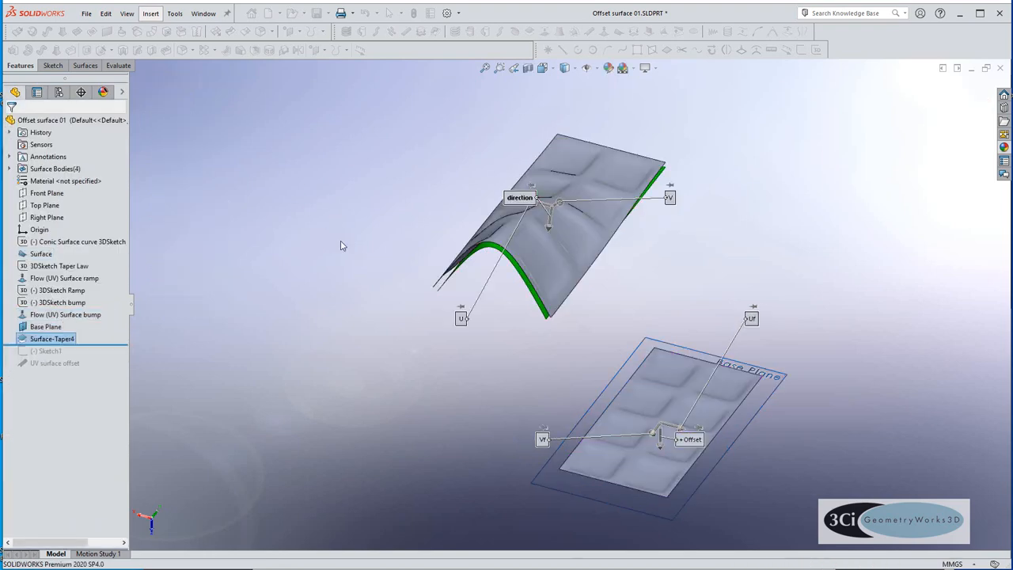
pyautogui.moveTo(428, 320); pyautogui.dragTo(445, 309, button='middle')
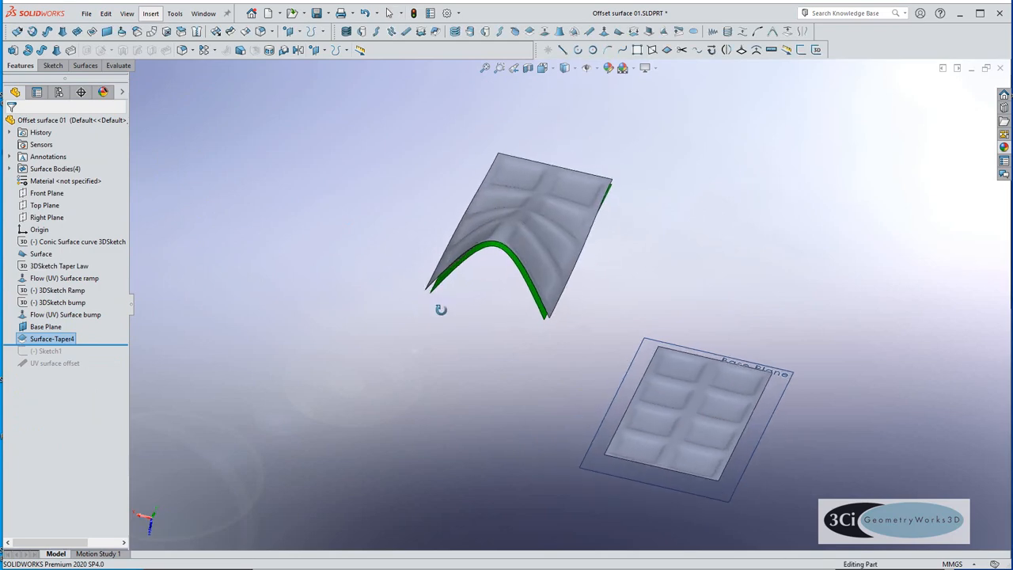
pyautogui.scroll(-3, 550, 246)
pyautogui.scroll(-2, 550, 253)
pyautogui.moveTo(549, 264)
pyautogui.mouseDown(button='middle')
pyautogui.moveTo(507, 285)
pyautogui.moveTo(450, 284)
pyautogui.moveTo(451, 359)
pyautogui.moveTo(572, 330)
pyautogui.moveTo(572, 362)
pyautogui.moveTo(602, 332)
pyautogui.moveTo(602, 289)
pyautogui.moveTo(566, 309)
pyautogui.moveTo(572, 340)
pyautogui.moveTo(606, 317)
pyautogui.moveTo(606, 356)
pyautogui.moveTo(543, 276)
pyautogui.mouseUp(button='middle')
pyautogui.rightClick(545, 264)
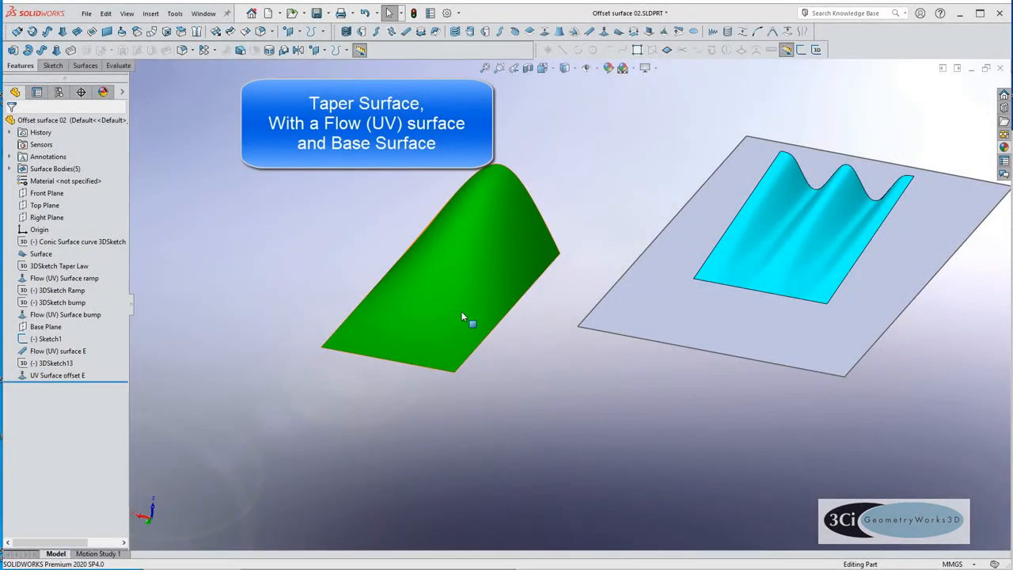
# - Identify the wavy UV offset surface and the green Surface in Offset surface 02 by selecting each, then clear the selection
pyautogui.click(463, 317)
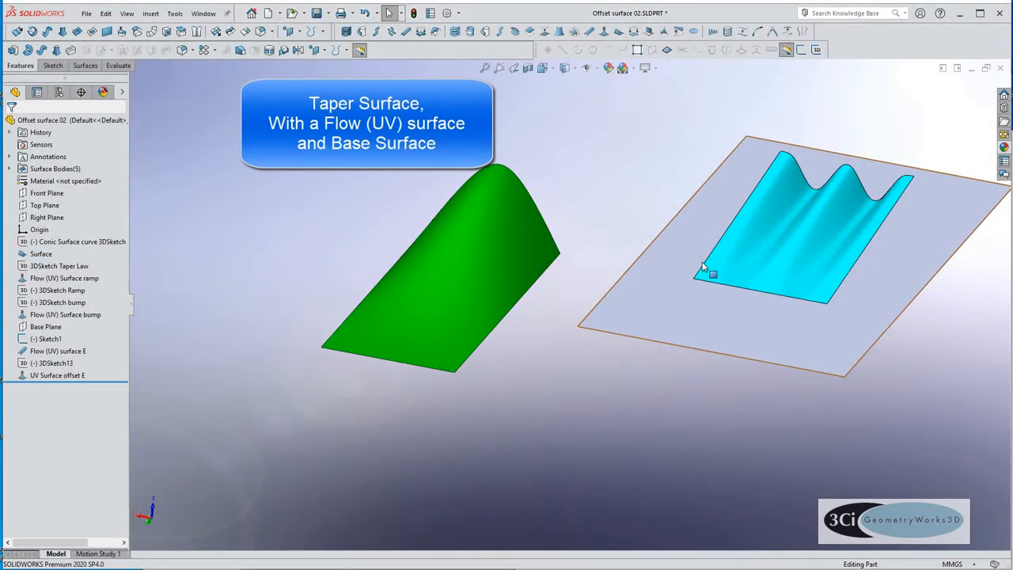
pyautogui.click(795, 227)
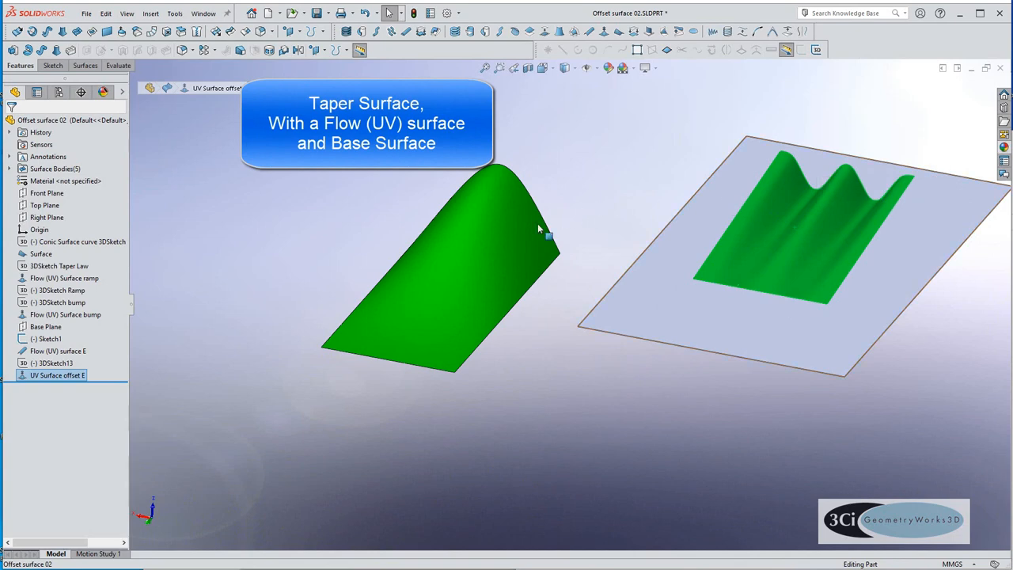
pyautogui.click(510, 231)
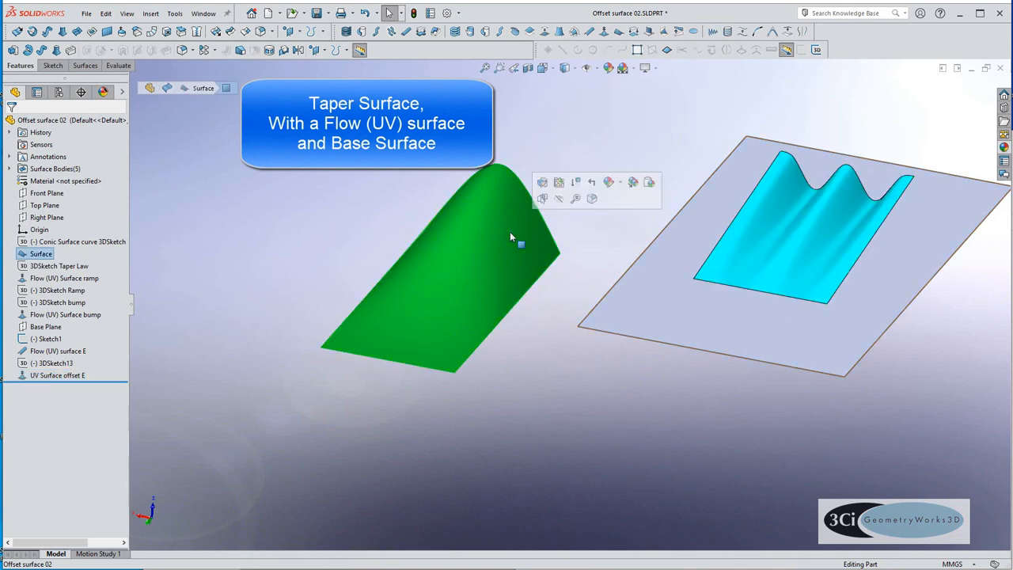
pyautogui.click(548, 309)
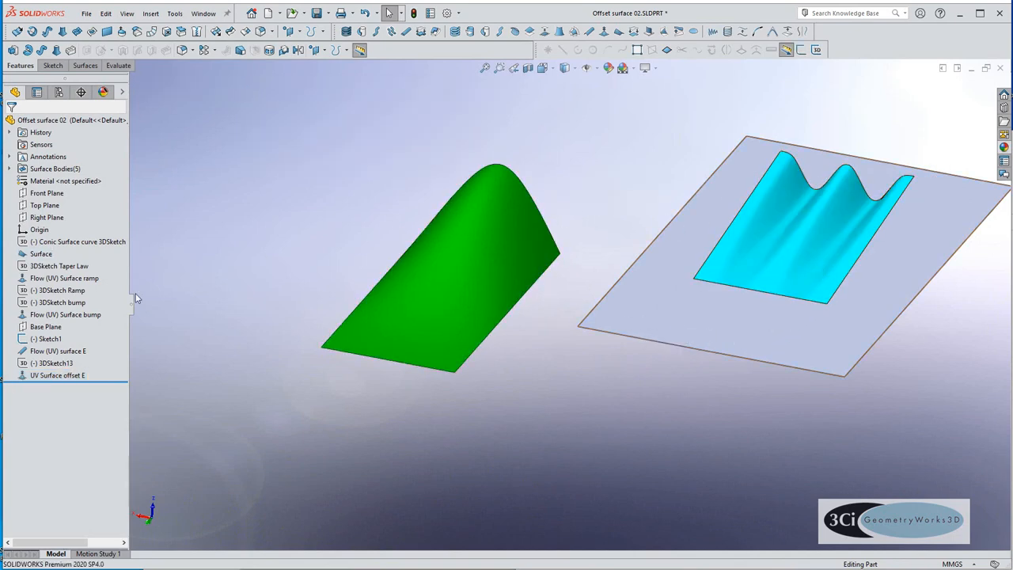
# - Show the Base Plane to compare its extent with the wavy surface and the larger flat surface, then hide it again
pyautogui.rightClick(56, 329)
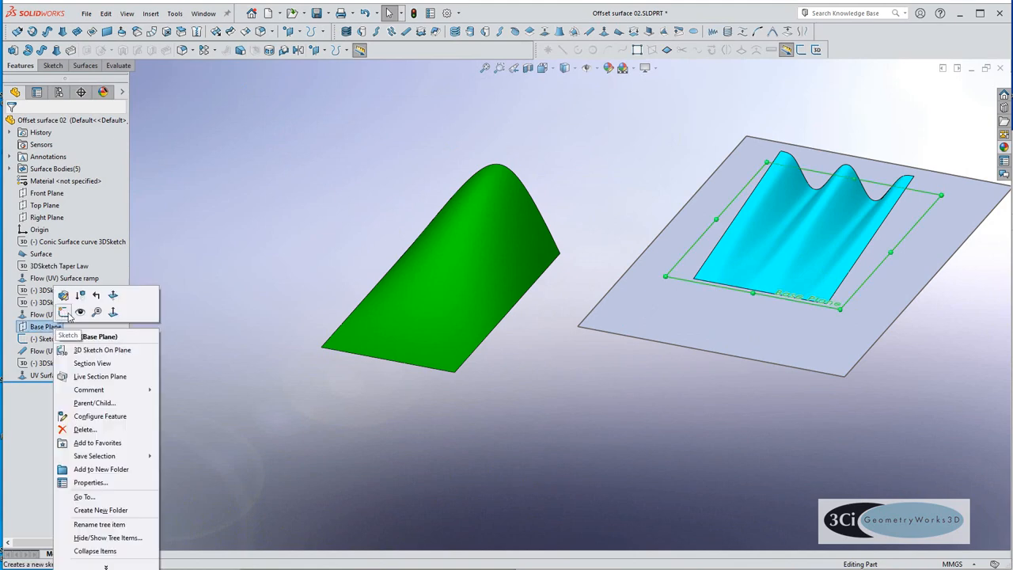
pyautogui.click(81, 313)
pyautogui.click(613, 370)
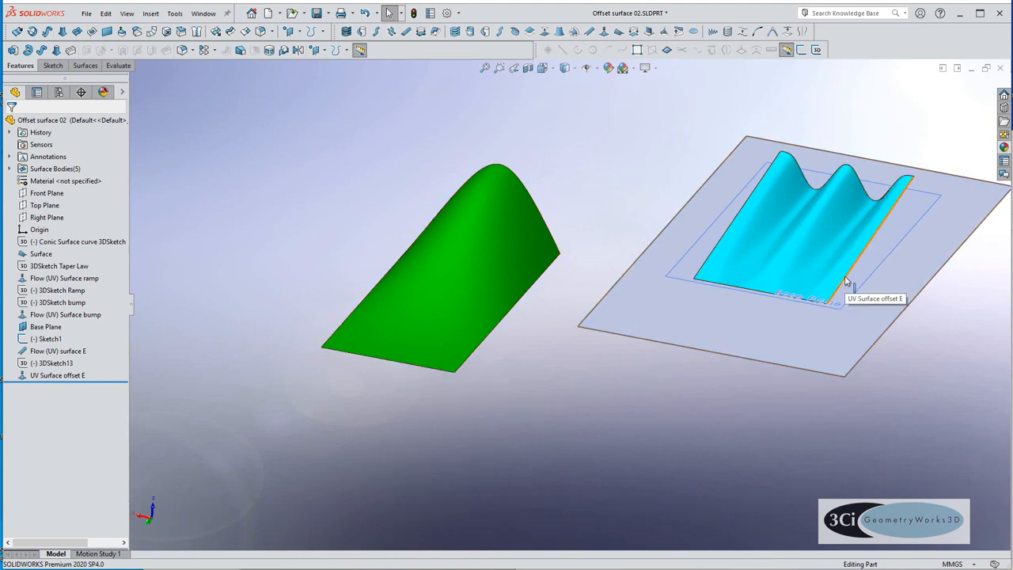
pyautogui.click(627, 307)
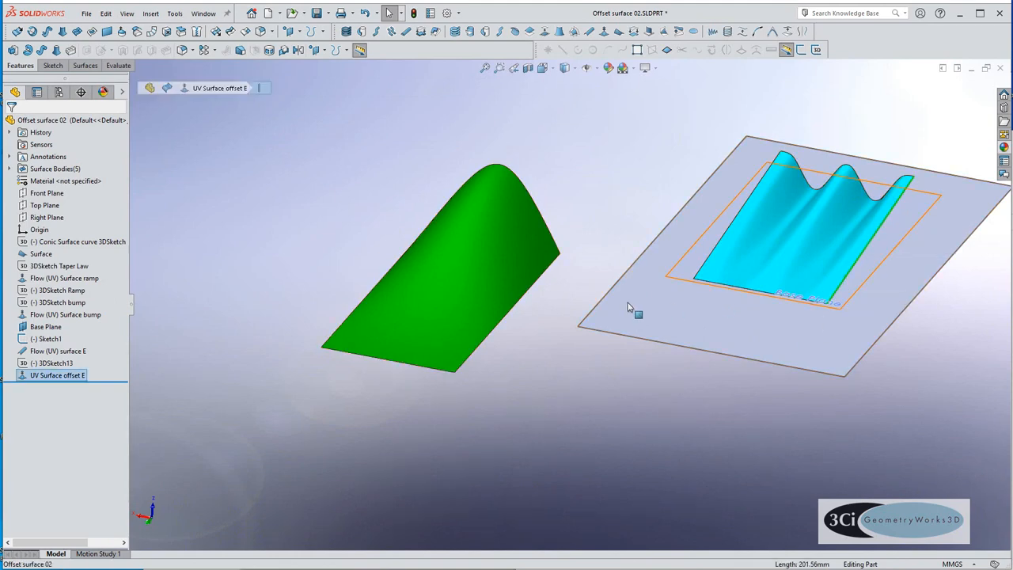
pyautogui.click(524, 296)
pyautogui.click(524, 363)
pyautogui.click(687, 282)
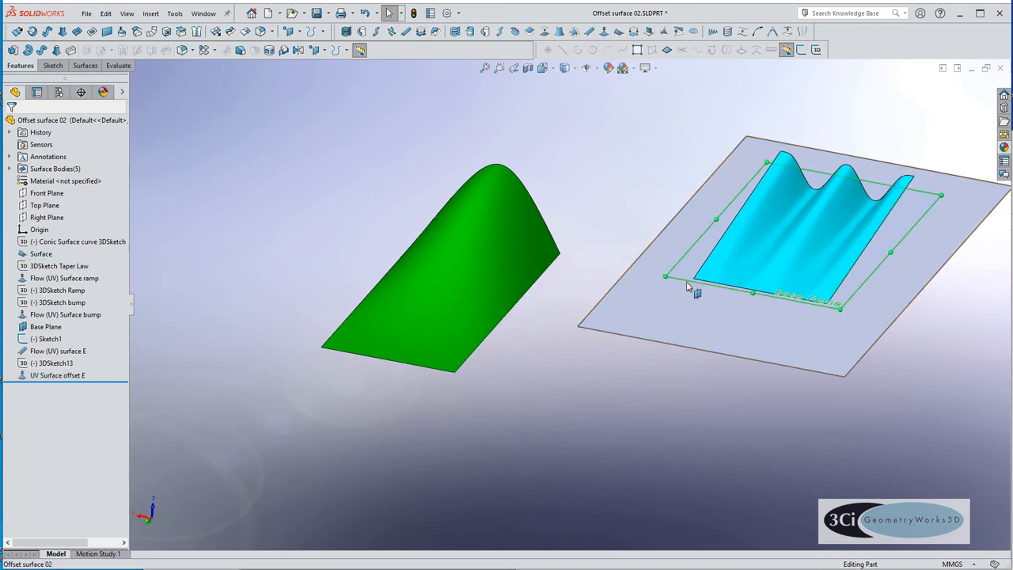
pyautogui.rightClick(687, 281)
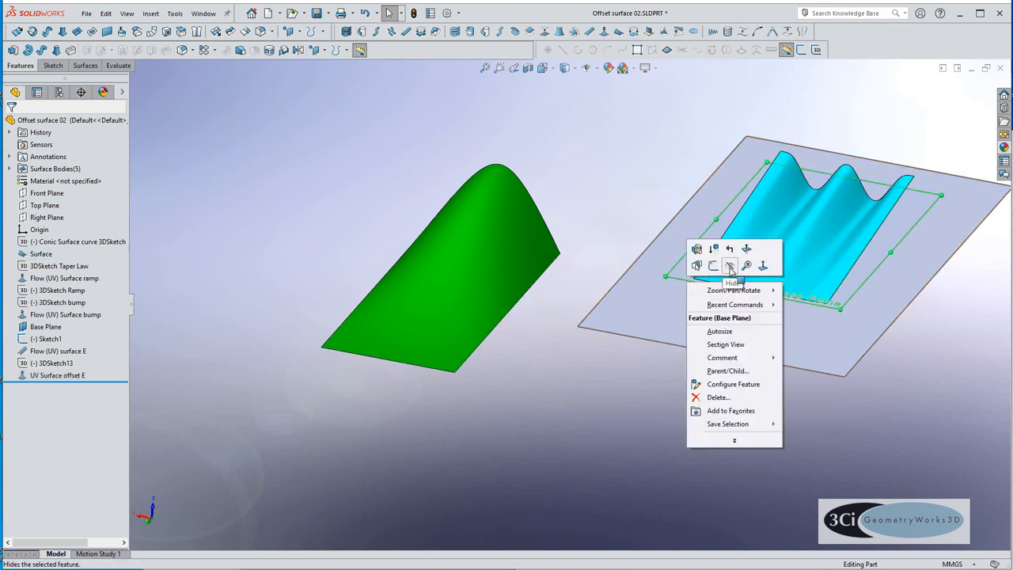
pyautogui.click(731, 268)
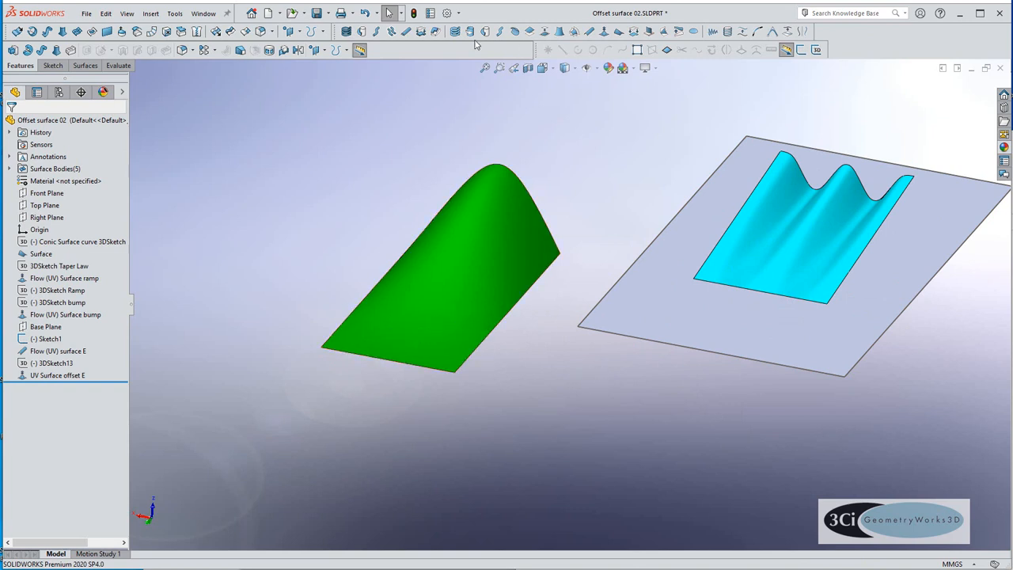
# - Set up a Taper Surface of type Surface Flow (UV) with surface from Surface, Flow (UV) surface E and UV Surface offset E
pyautogui.click(529, 32)
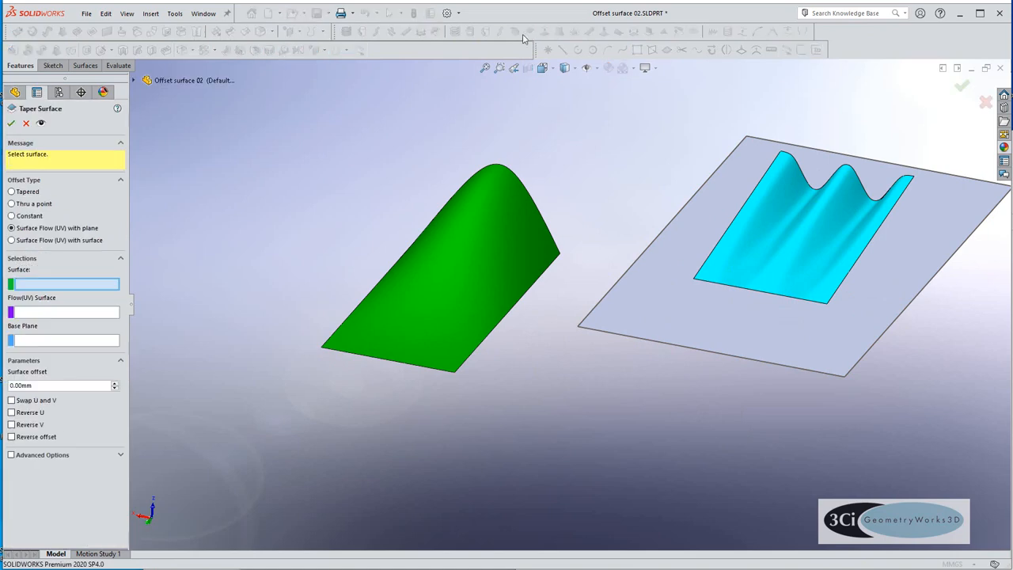
pyautogui.click(50, 241)
pyautogui.click(161, 81)
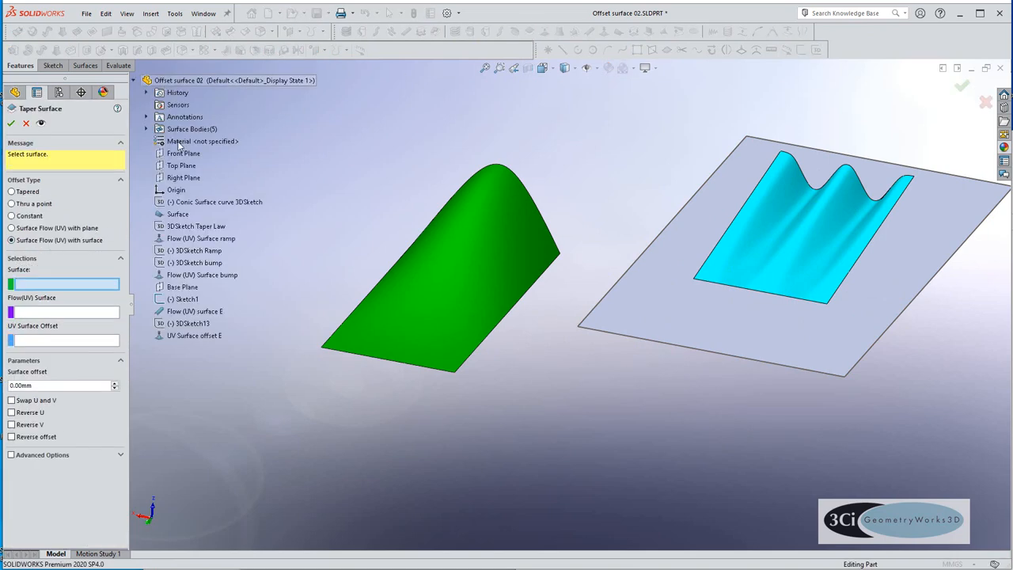
pyautogui.click(177, 215)
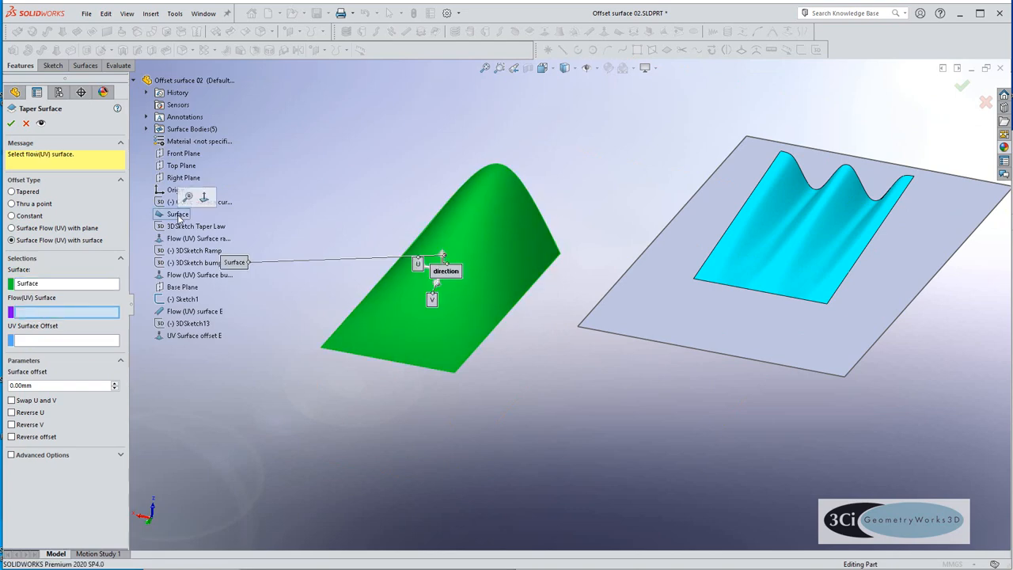
pyautogui.click(191, 312)
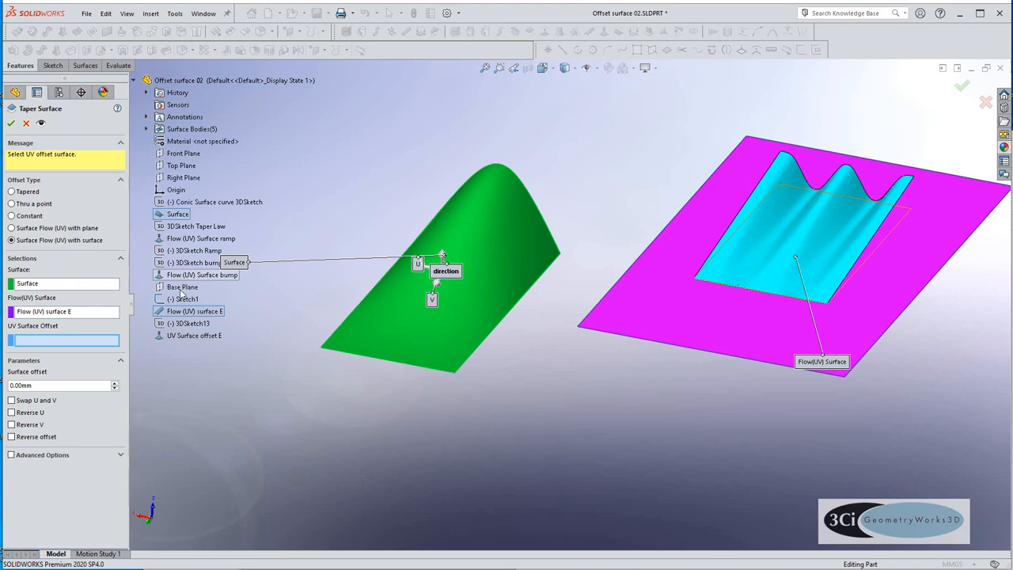
pyautogui.click(175, 336)
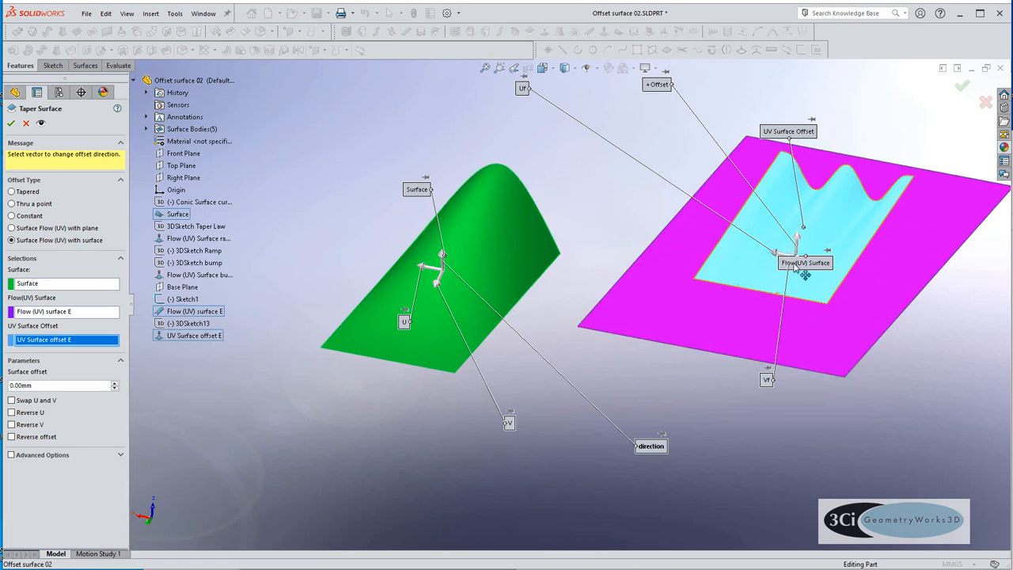
# - Spread out the Flow(UV) Surface, U, V, Uf and Vf callouts to compare the vector directions on both surfaces
pyautogui.moveTo(796, 268); pyautogui.dragTo(829, 279)
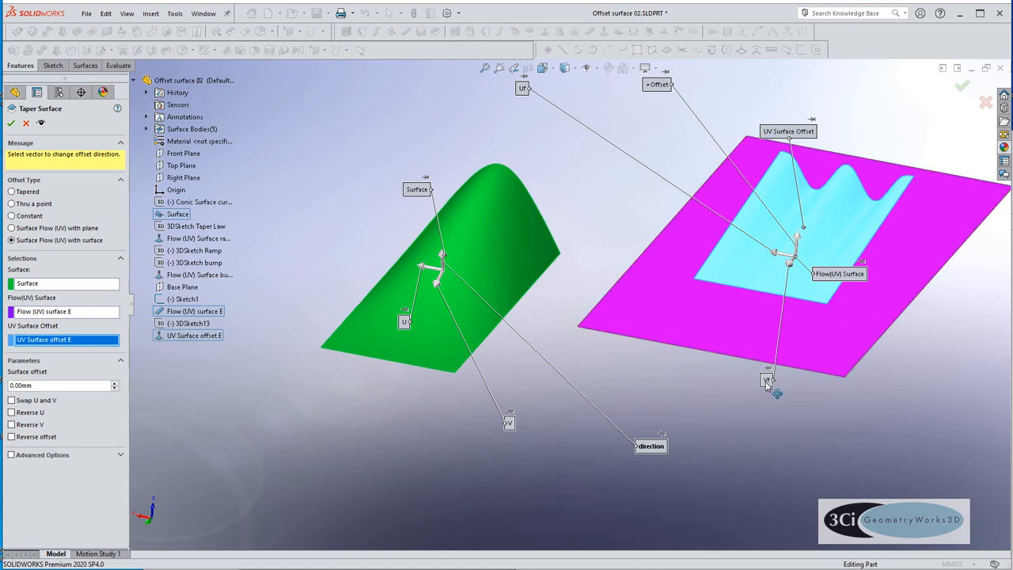
pyautogui.moveTo(768, 384); pyautogui.dragTo(758, 410)
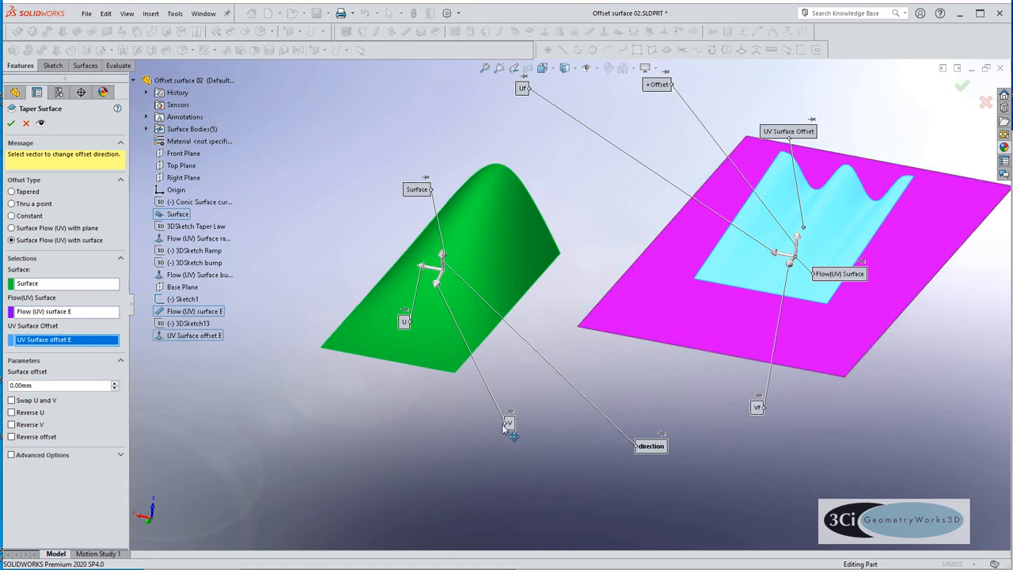
pyautogui.moveTo(505, 425); pyautogui.dragTo(478, 435)
pyautogui.moveTo(402, 320); pyautogui.dragTo(345, 250)
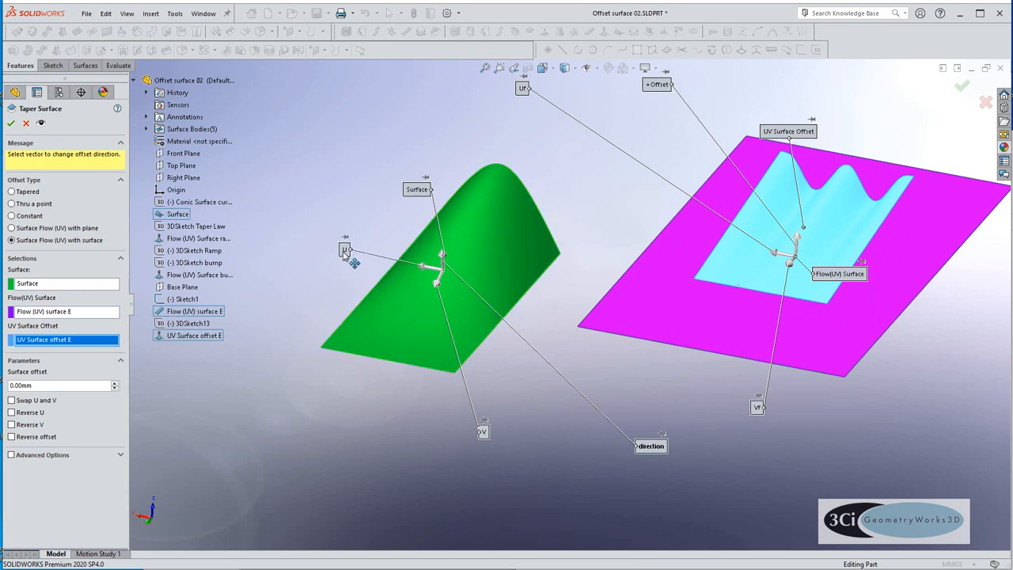
pyautogui.moveTo(520, 101); pyautogui.dragTo(617, 198)
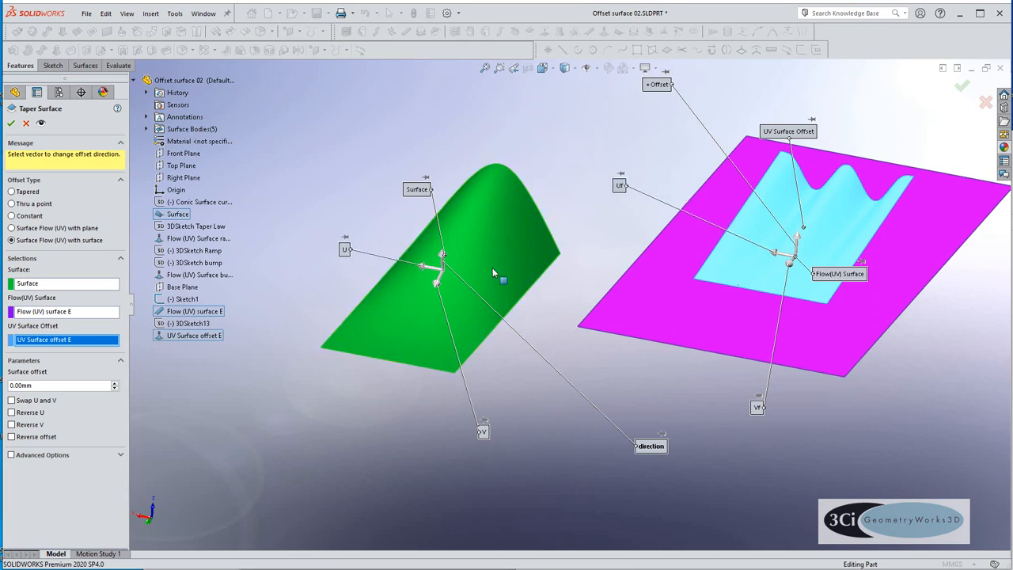
# - Preview and accept the taper surface based on UV Surface offset E, and clear the selection
pyautogui.click(11, 124)
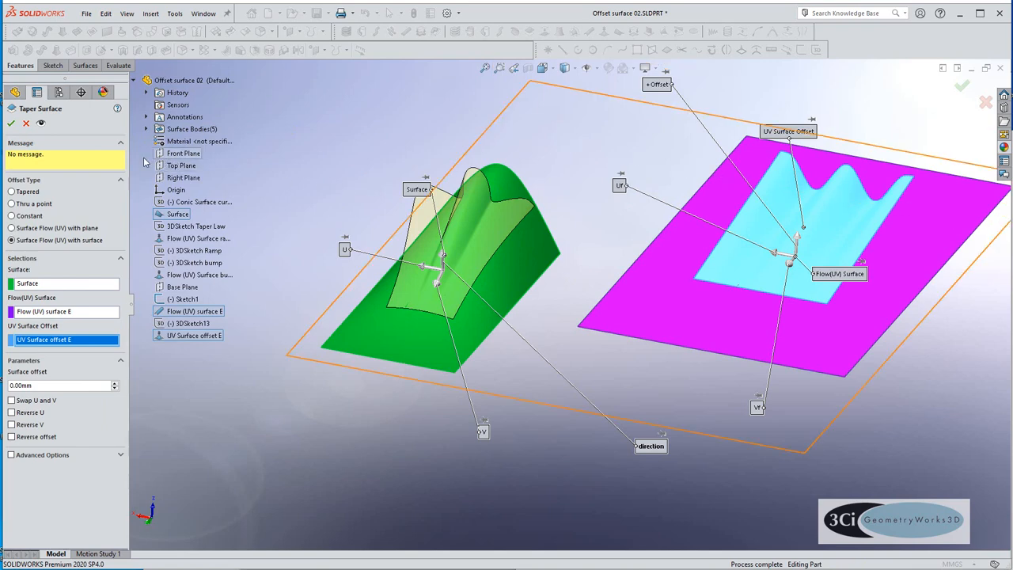
pyautogui.click(12, 124)
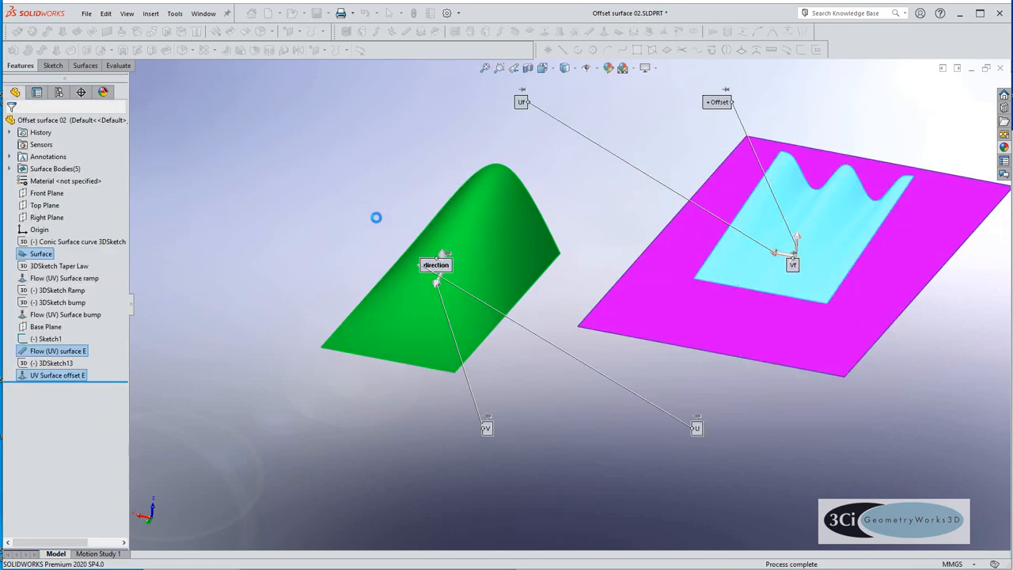
pyautogui.click(353, 221)
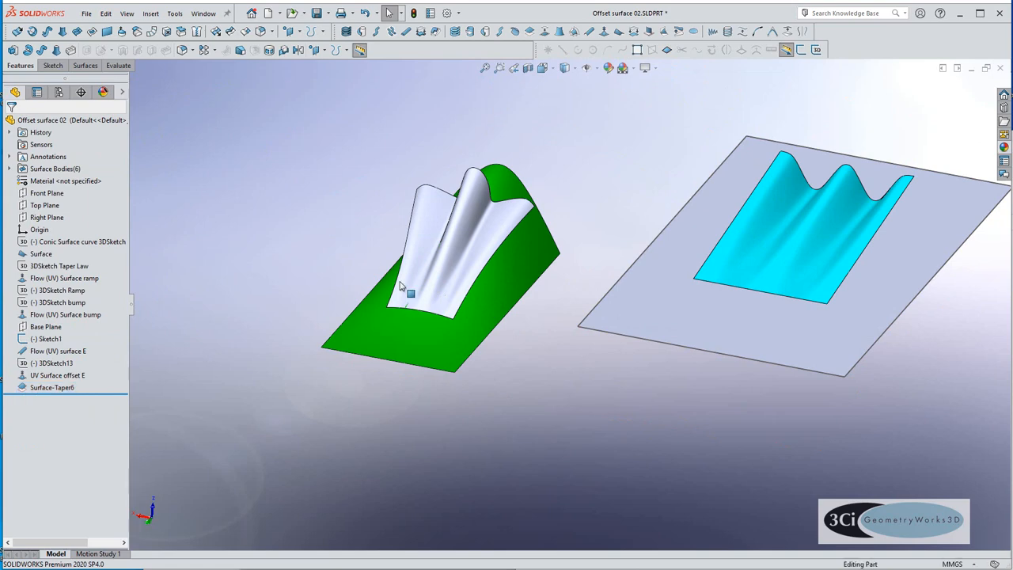
# - Edit the sketch of the flat base surface, set the rectangle's longer side to 225 mm and exit the sketch
pyautogui.moveTo(443, 323); pyautogui.dragTo(433, 359, button='middle')
pyautogui.scroll(3, 442, 360)
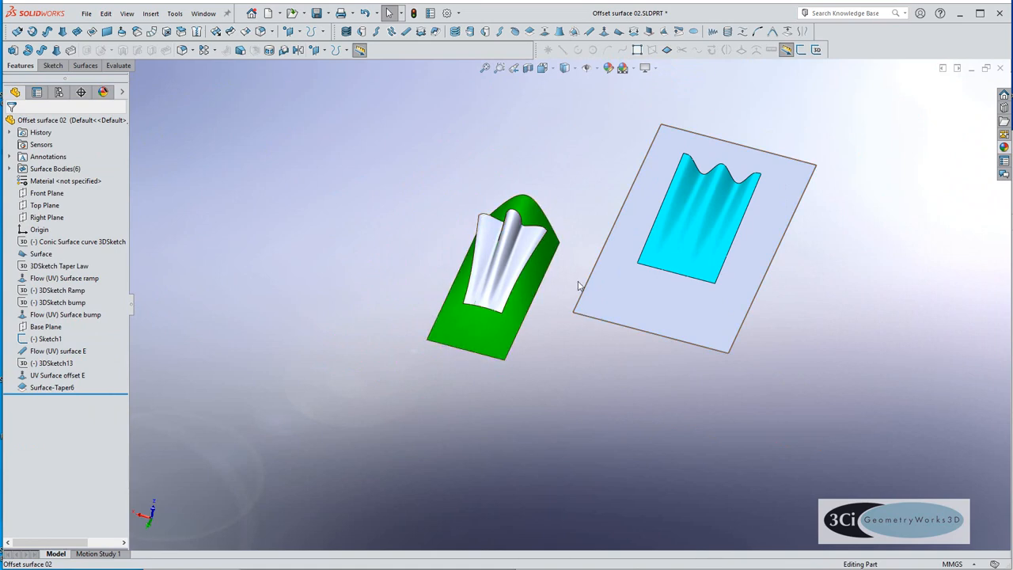
pyautogui.doubleClick(653, 296)
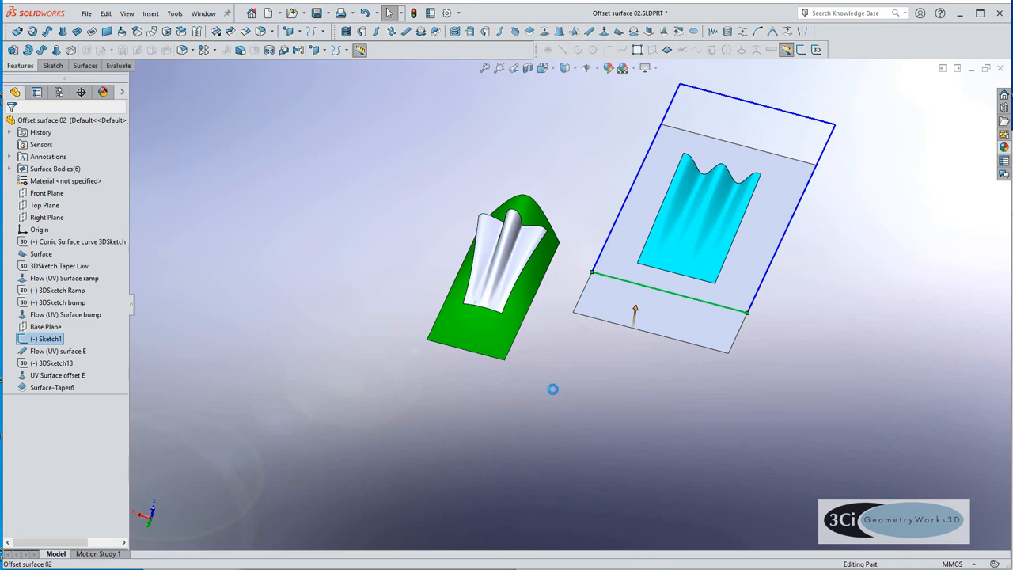
pyautogui.rightClick(635, 289)
pyautogui.click(642, 261)
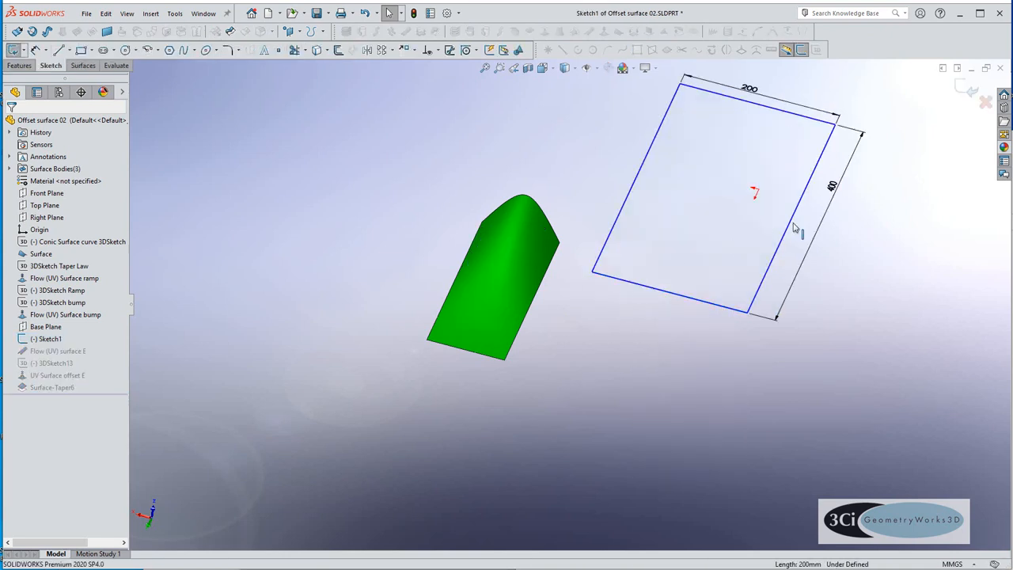
pyautogui.doubleClick(831, 187)
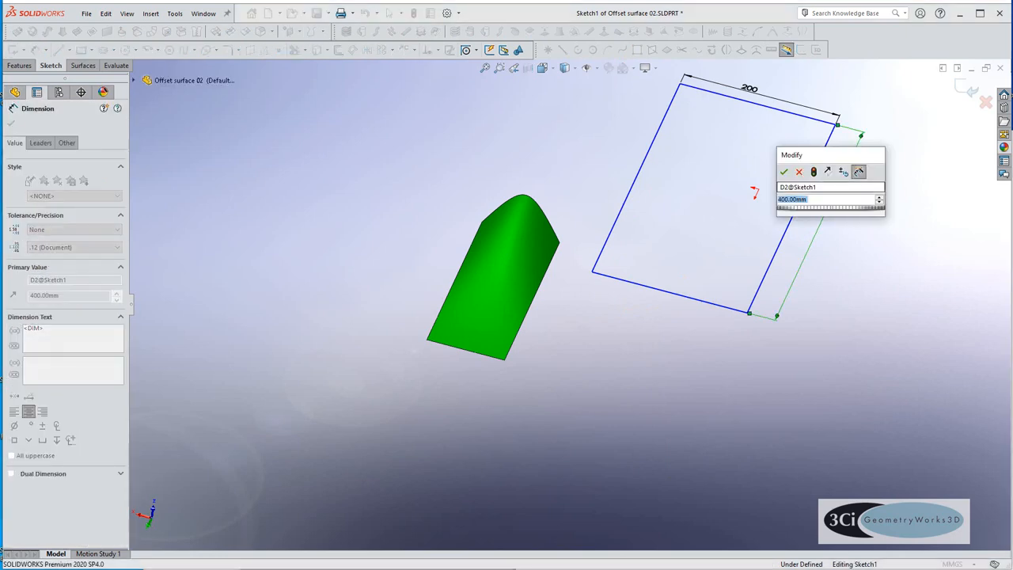
pyautogui.write('2')
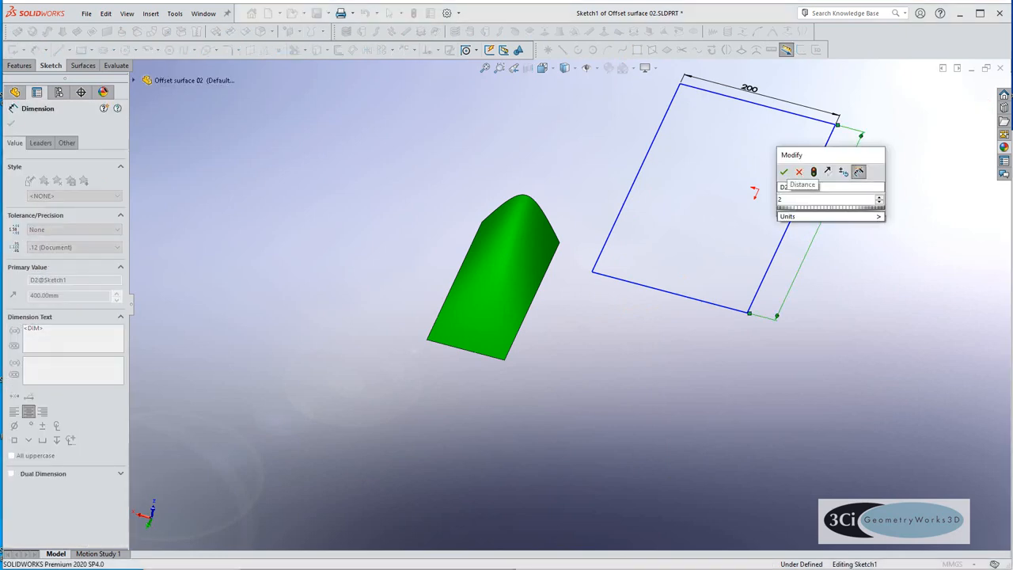
pyautogui.write('25')
pyautogui.press('Return')
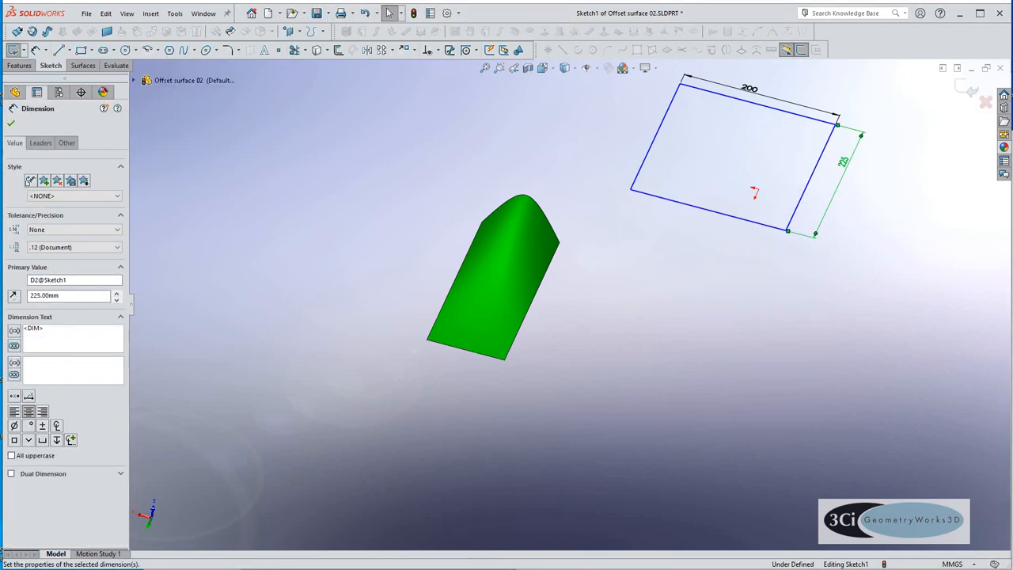
pyautogui.click(967, 89)
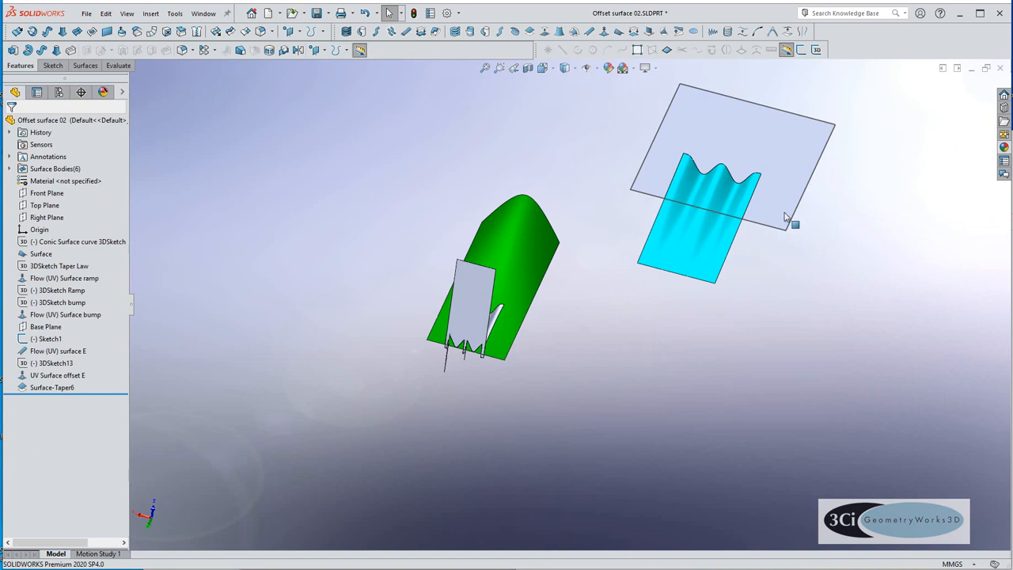
# - Move the shortened base surface by its front edge until that edge lies just beyond the wavy surface's front edge
pyautogui.moveTo(769, 227); pyautogui.dragTo(753, 308)
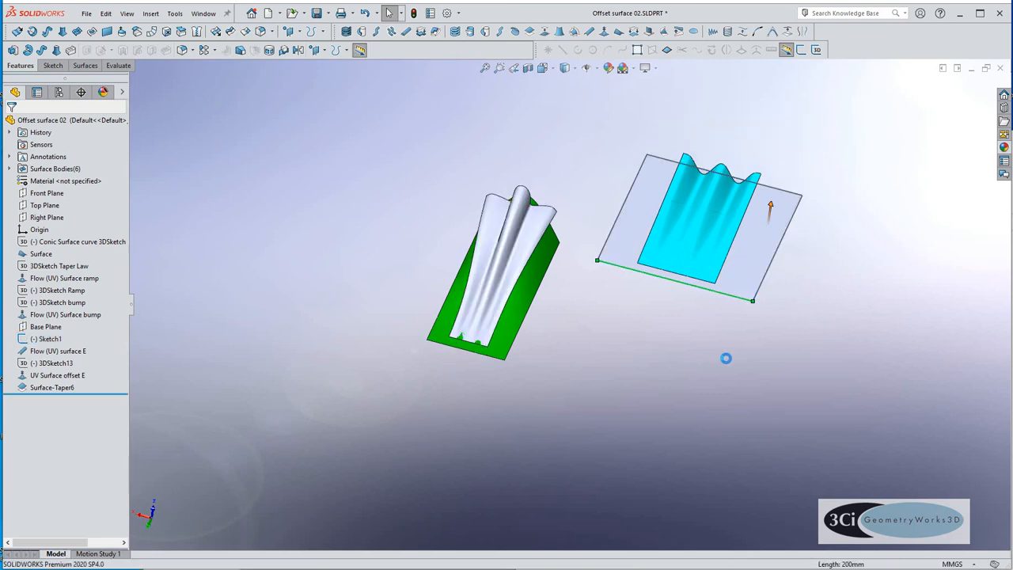
pyautogui.moveTo(617, 369)
pyautogui.mouseDown(button='middle')
pyautogui.moveTo(547, 356)
pyautogui.moveTo(531, 427)
pyautogui.moveTo(505, 433)
pyautogui.moveTo(570, 373)
pyautogui.moveTo(647, 266)
pyautogui.moveTo(642, 316)
pyautogui.mouseUp(button='middle')
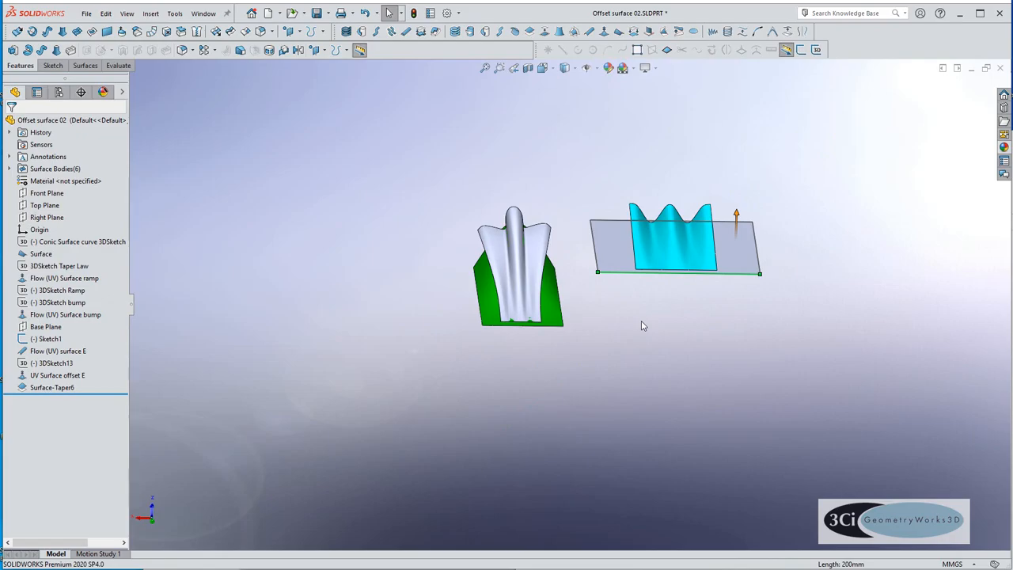